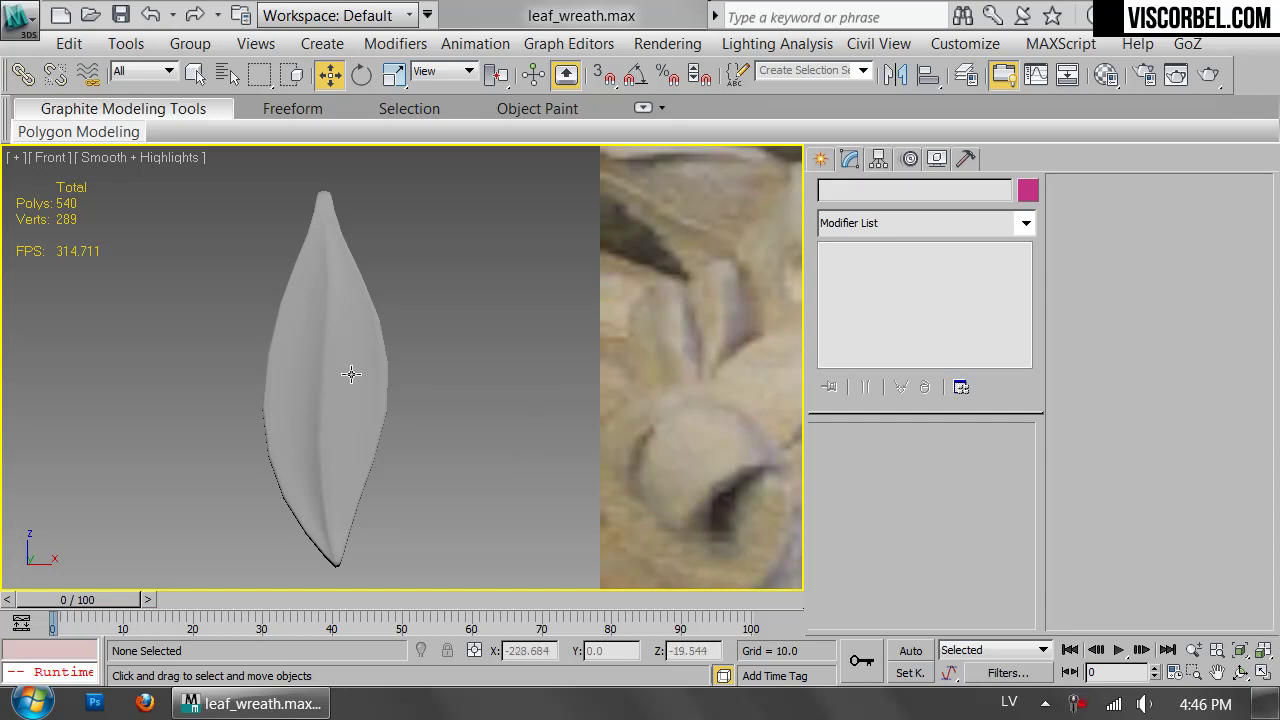
# Select the finished leaf model, inspect its shape, and show its edged faces in the front view.
pyautogui.click(350, 374)
pyautogui.press('p')
pyautogui.keyDown('alt'); pyautogui.moveTo(349, 371); pyautogui.dragTo(521, 235, button='middle'); pyautogui.keyUp('alt')
pyautogui.keyDown('alt'); pyautogui.moveTo(585, 428); pyautogui.dragTo(575, 367, button='middle'); pyautogui.keyUp('alt')
pyautogui.press('F4')
pyautogui.press('f')
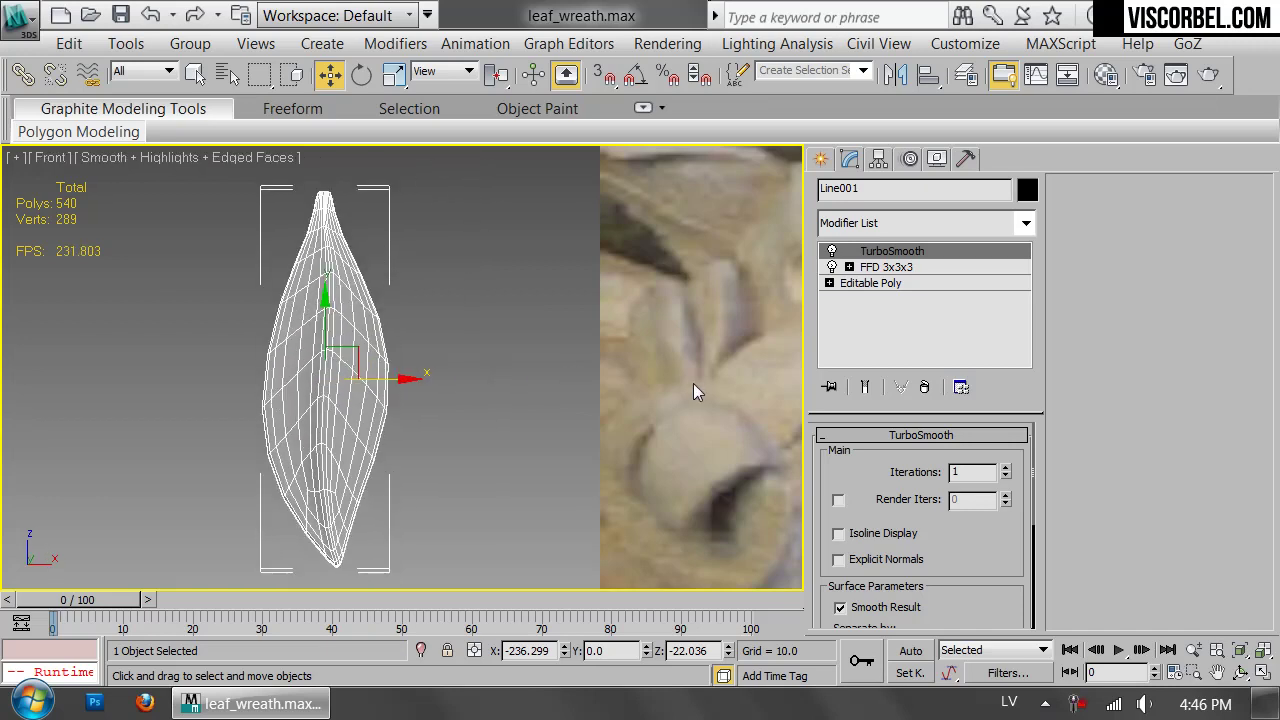
# Make a copy of the leaf over the right side of the wreath in the reference photo.
pyautogui.scroll(-6, 693, 383)
pyautogui.moveTo(693, 383); pyautogui.dragTo(385, 361, button='middle')
pyautogui.scroll(-2, 385, 361)
pyautogui.moveTo(638, 372); pyautogui.dragTo(421, 361, button='middle')
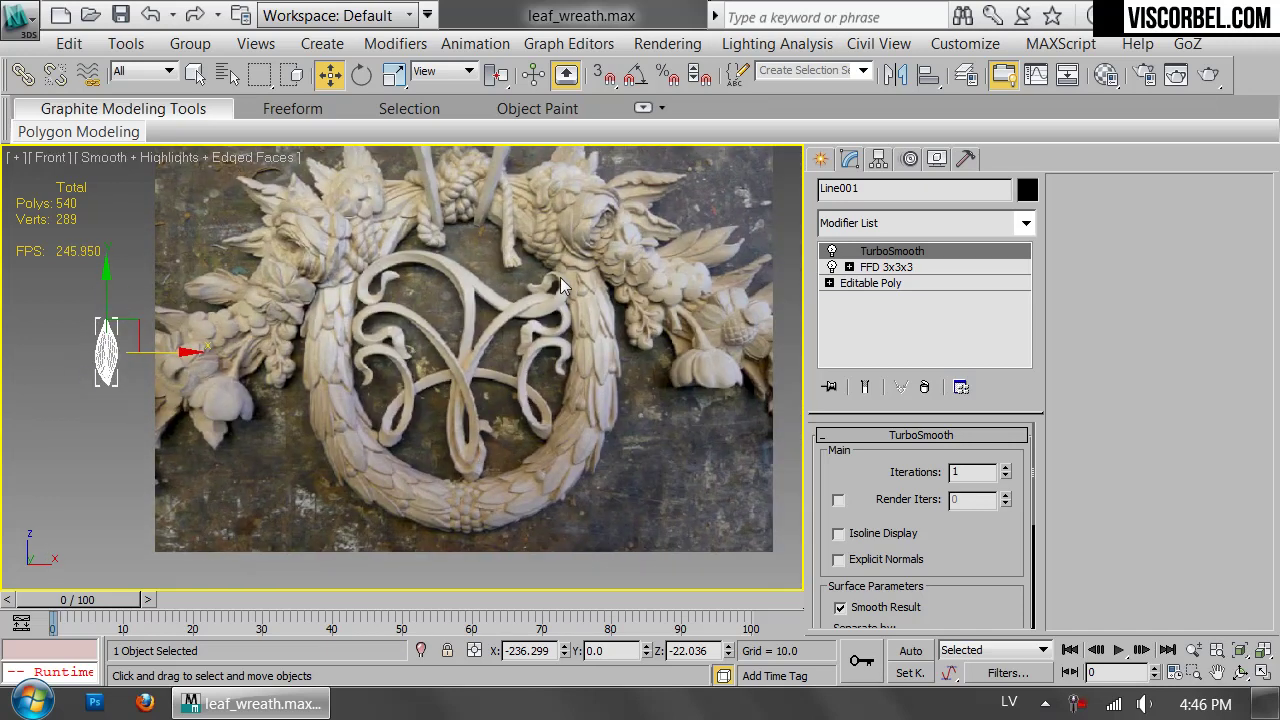
pyautogui.moveTo(356, 321); pyautogui.dragTo(419, 308, button='middle')
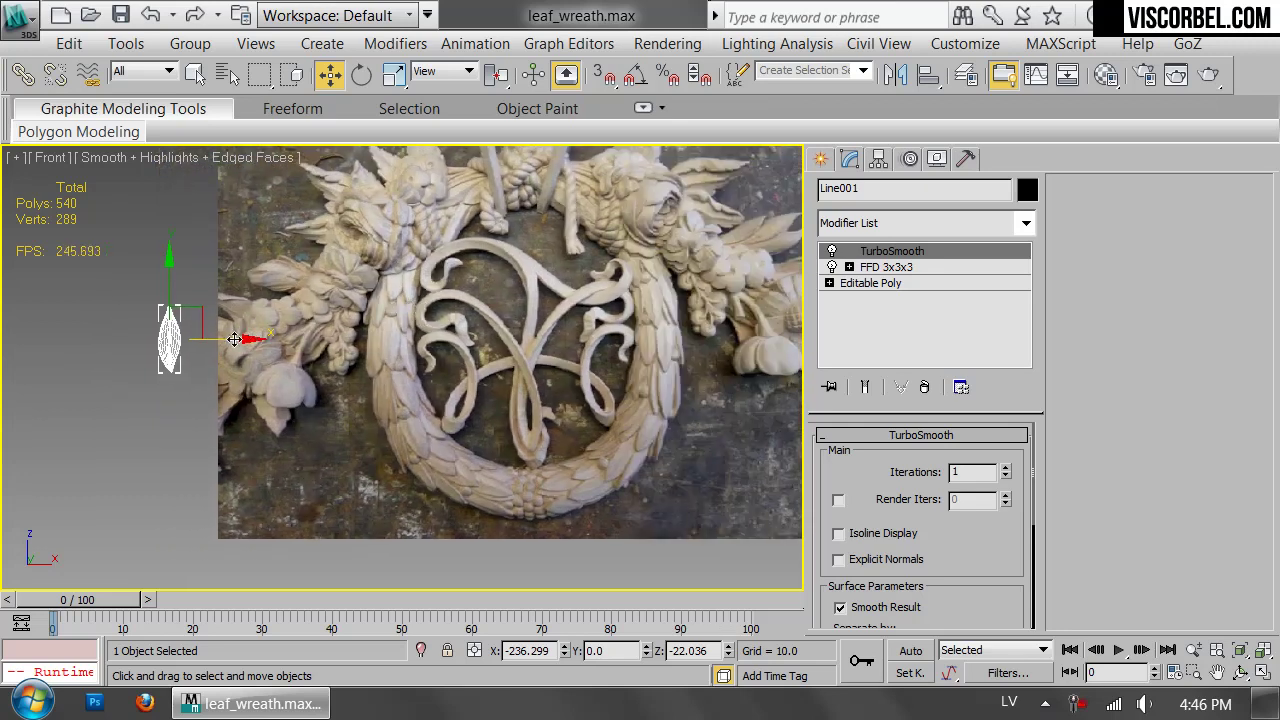
pyautogui.keyDown('shift'); pyautogui.moveTo(234, 339); pyautogui.dragTo(727, 375); pyautogui.keyUp('shift')
pyautogui.click(652, 466)
# Rotate the leaf copy until it is seen side-on and move it to the outer edge of the wreath's right strand.
pyautogui.scroll(3, 688, 404)
pyautogui.moveTo(688, 404); pyautogui.dragTo(588, 451, button='middle')
pyautogui.scroll(4, 545, 380)
pyautogui.moveTo(545, 380); pyautogui.dragTo(523, 376, button='middle')
pyautogui.scroll(2, 522, 375)
pyautogui.press('e')
pyautogui.moveTo(571, 337); pyautogui.dragTo(746, 340)
pyautogui.press('w')
pyautogui.moveTo(560, 315); pyautogui.dragTo(618, 335)
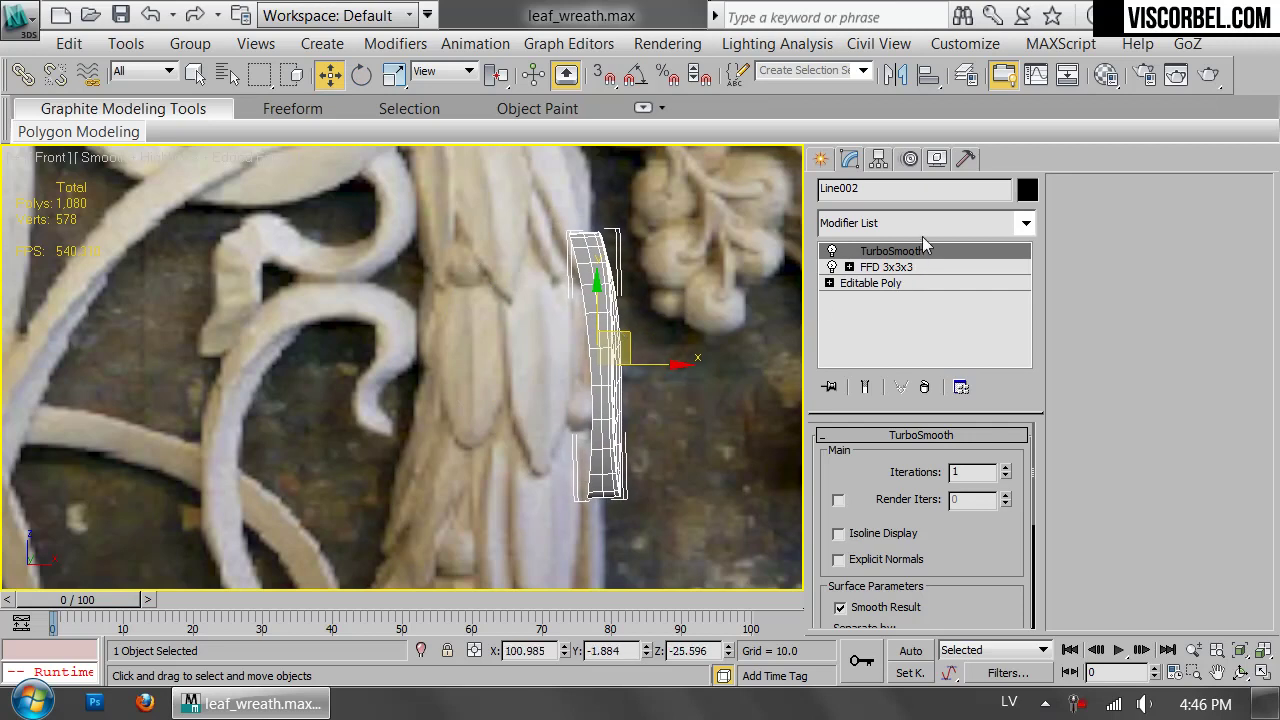
# Add another FFD 3x3x3 modifier below TurboSmooth on the leaf copy and adjust its end control points to curve the leaf inward.
pyautogui.click(886, 267)
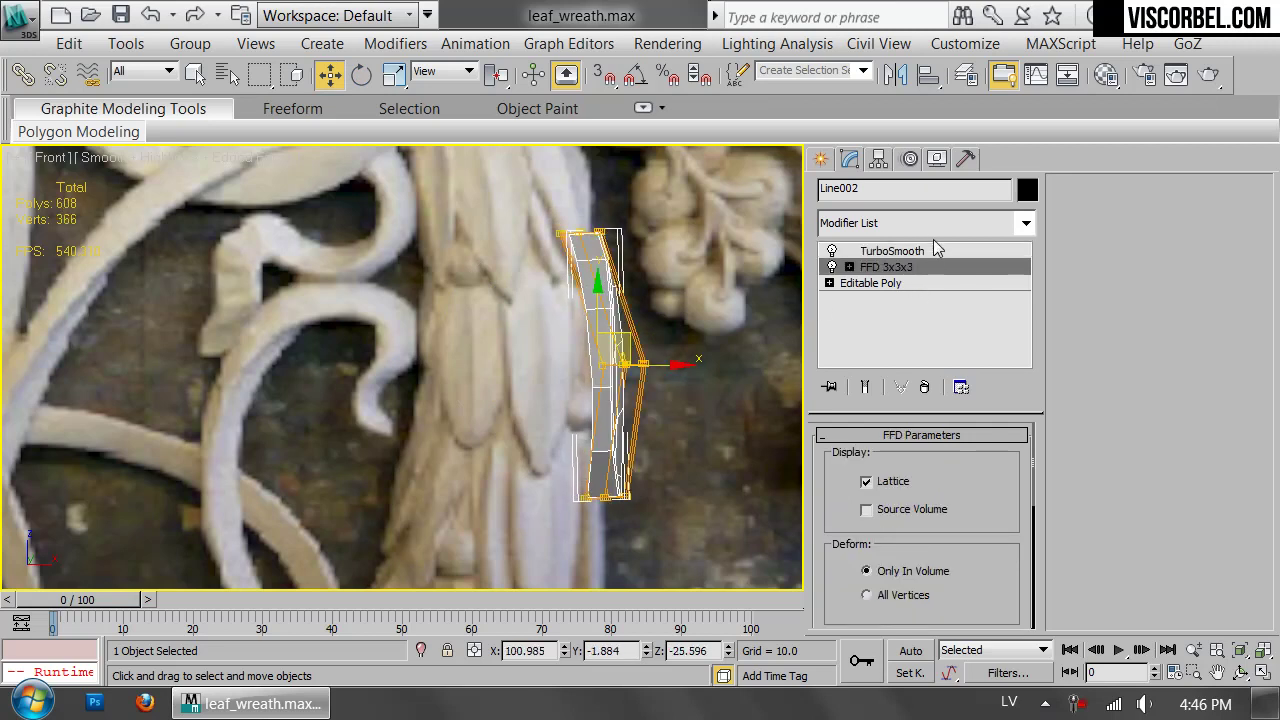
pyautogui.click(930, 224)
pyautogui.scroll(-12, 883, 116)
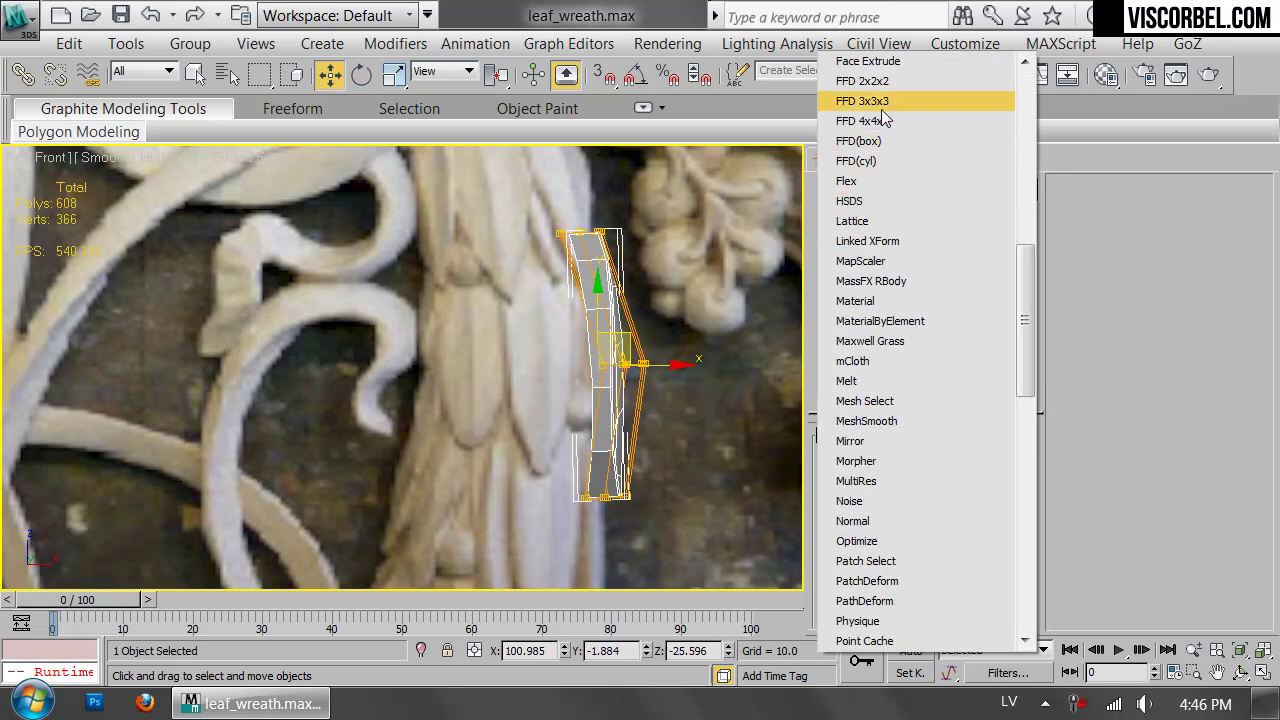
pyautogui.click(882, 110)
pyautogui.press('1')
pyautogui.moveTo(521, 170); pyautogui.dragTo(644, 233)
pyautogui.moveTo(545, 465); pyautogui.dragTo(709, 555)
pyautogui.press('1')
pyautogui.click(718, 290)
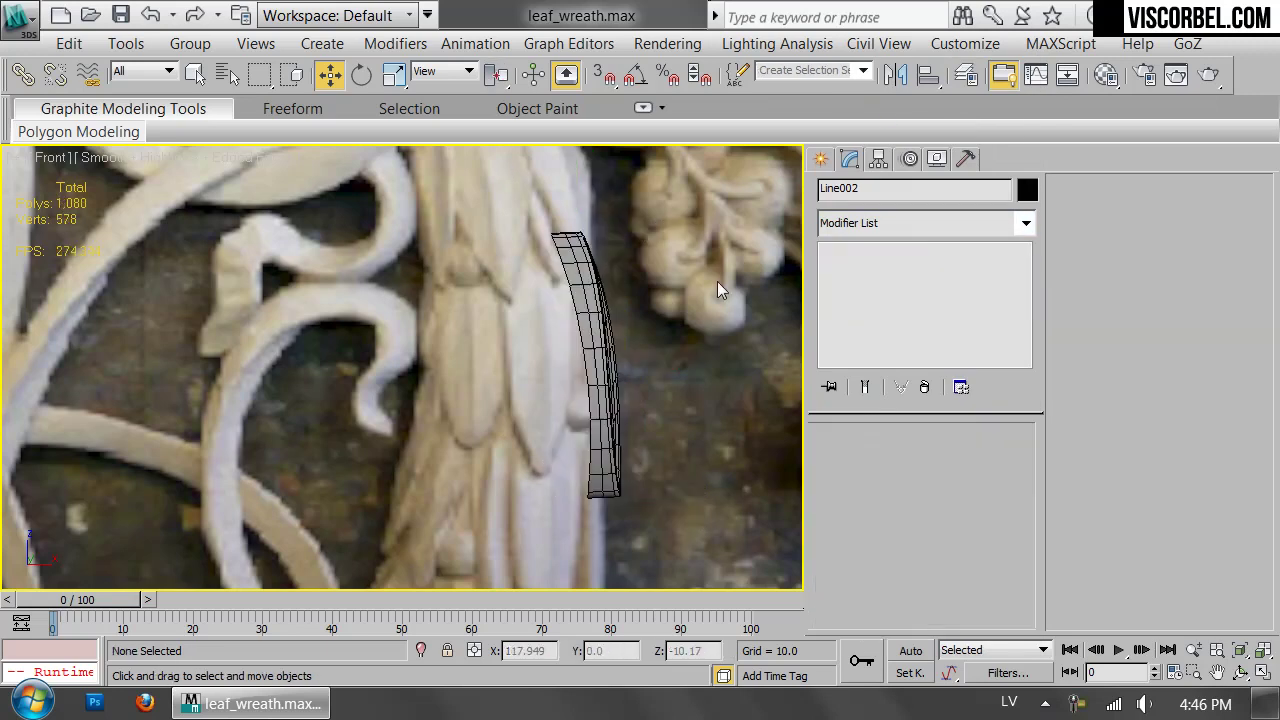
# Move the leaf copy slightly outward and scale it uniformly to fit beside the wreath strand.
pyautogui.click(620, 373)
pyautogui.moveTo(615, 331); pyautogui.dragTo(630, 340)
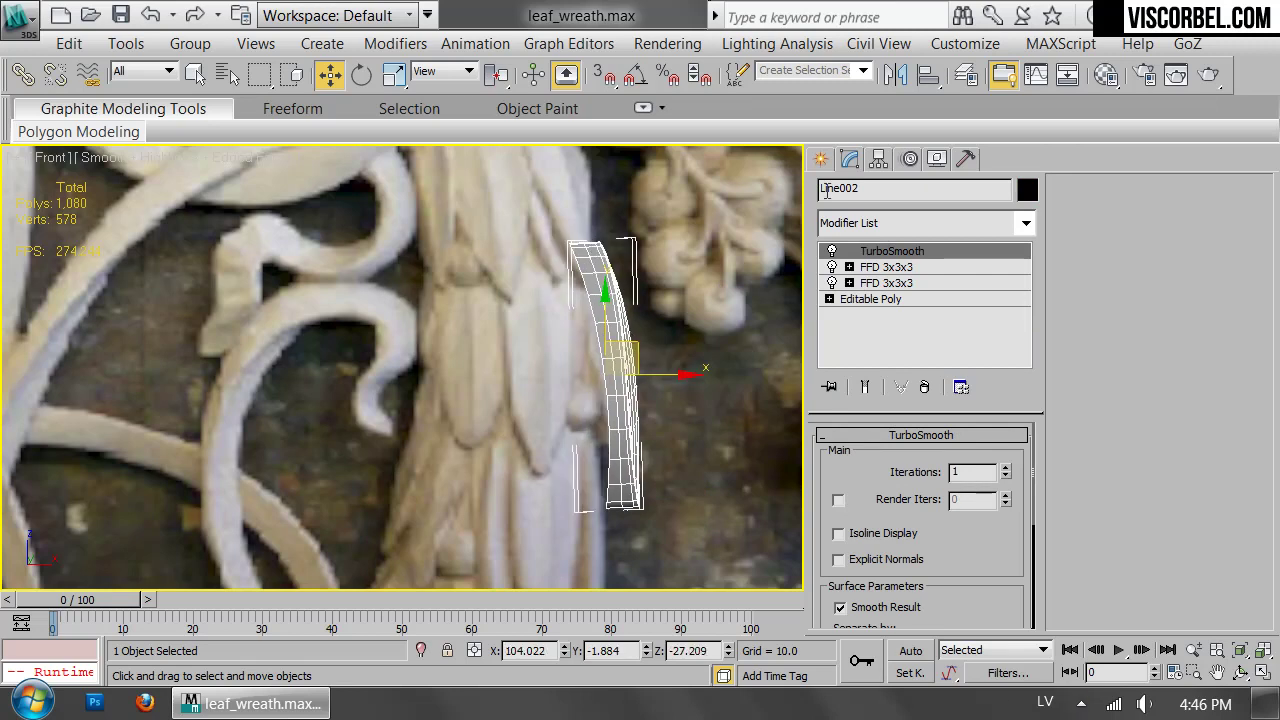
pyautogui.scroll(2, 709, 302)
pyautogui.click(876, 162)
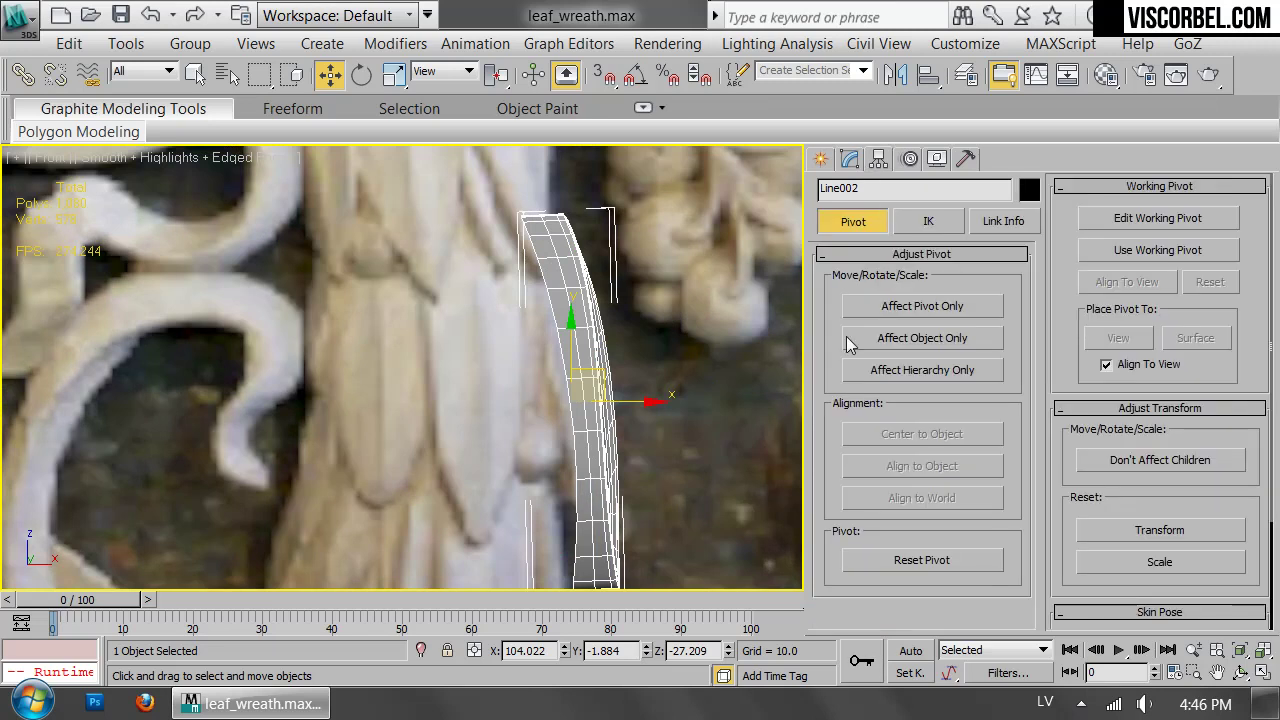
pyautogui.moveTo(651, 373); pyautogui.dragTo(700, 362, button='middle')
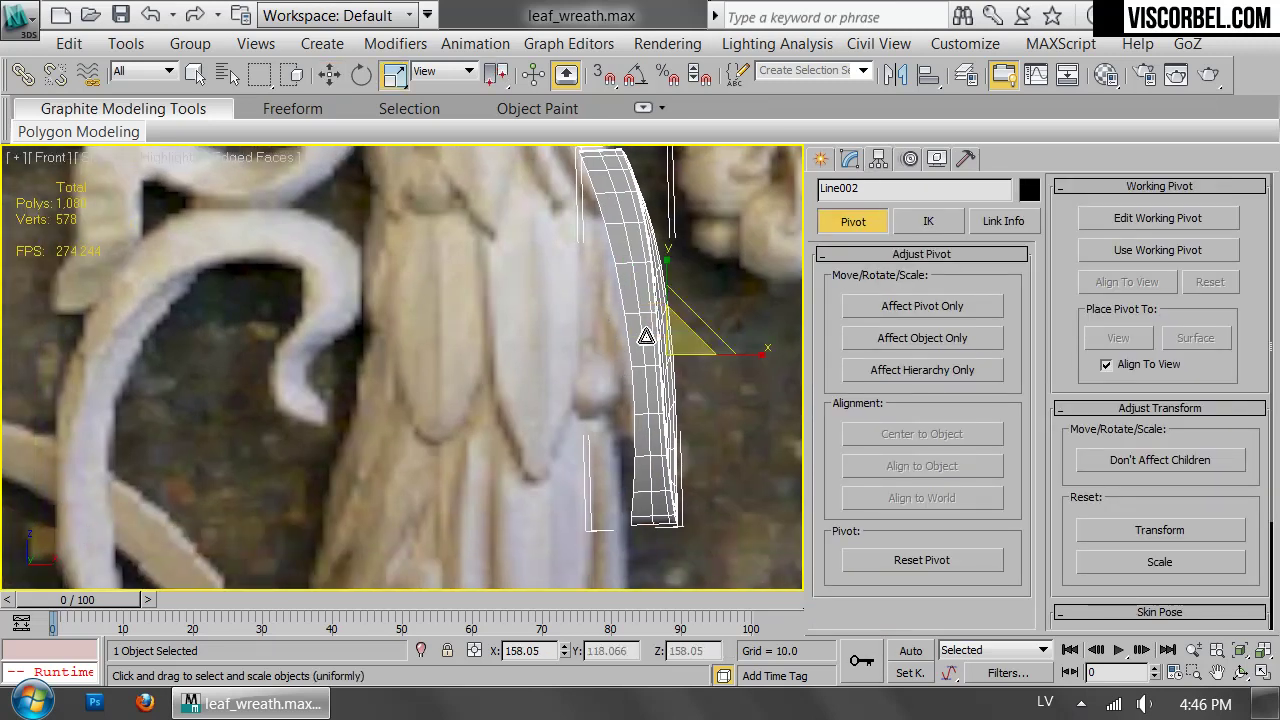
pyautogui.scroll(-1, 651, 337)
pyautogui.scroll(-3, 651, 303)
pyautogui.moveTo(646, 306); pyautogui.dragTo(650, 367, button='middle')
# Move only the leaf's pivot to the middle of the wreath strand, positioning it in both the front and top views.
pyautogui.click(904, 316)
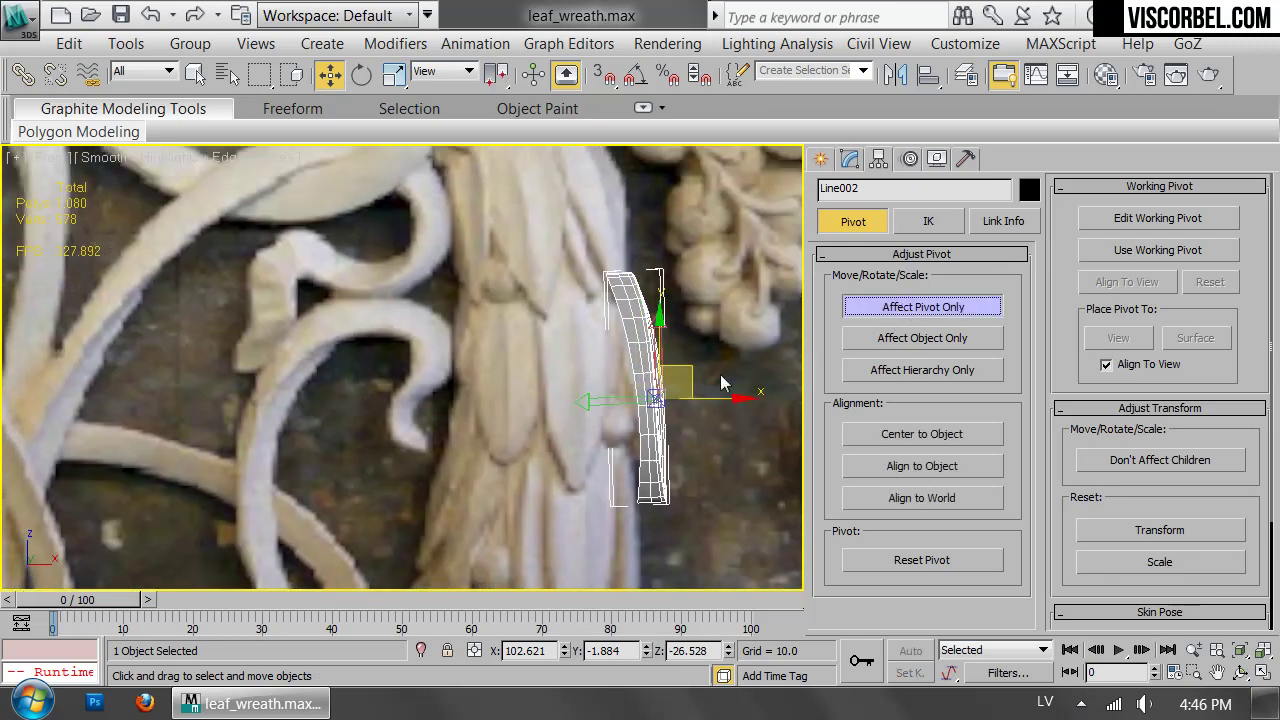
pyautogui.moveTo(716, 398); pyautogui.dragTo(609, 398)
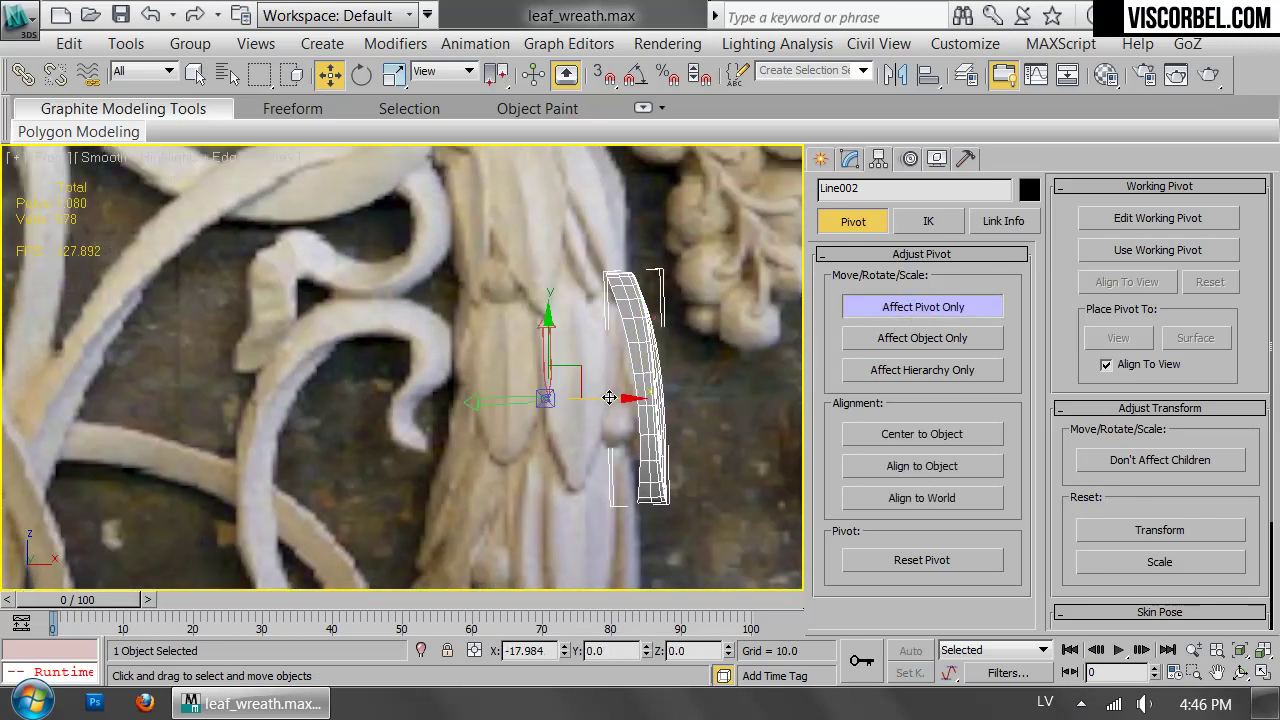
pyautogui.press('t')
pyautogui.scroll(3, 420, 397)
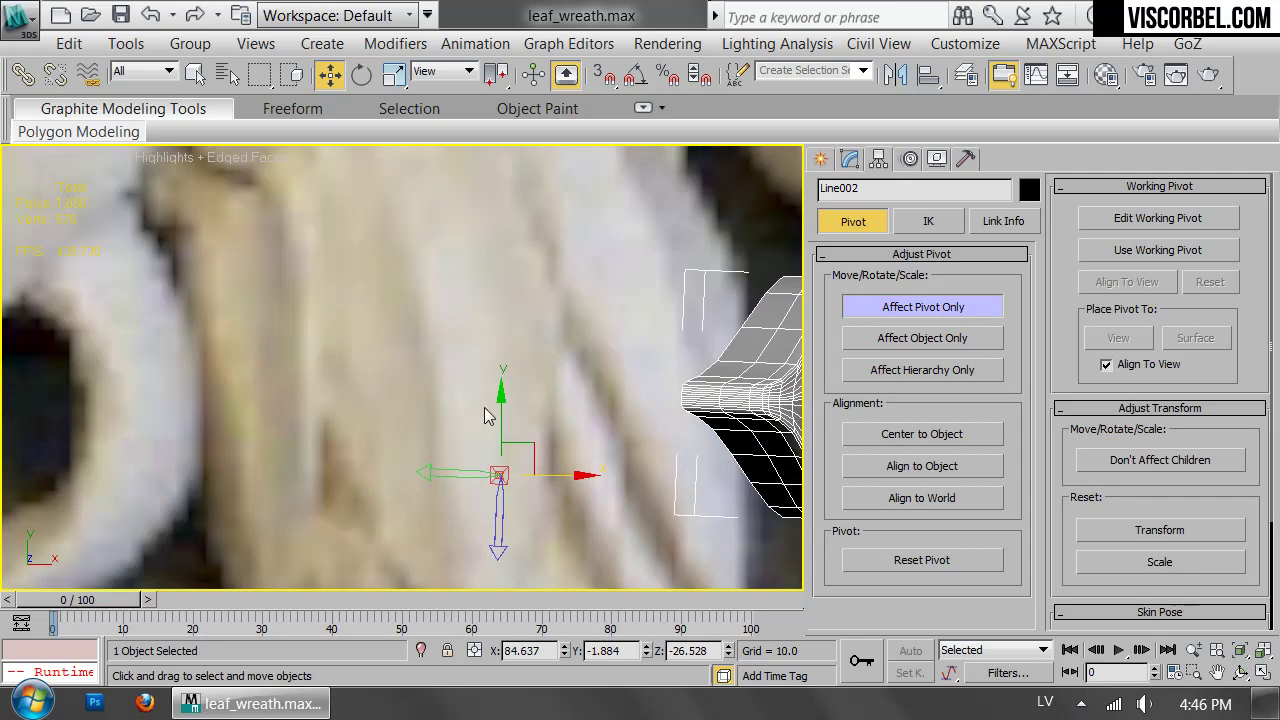
pyautogui.click(494, 412)
pyautogui.hotkey('ctrl', 'z')
pyautogui.moveTo(495, 418); pyautogui.dragTo(511, 338)
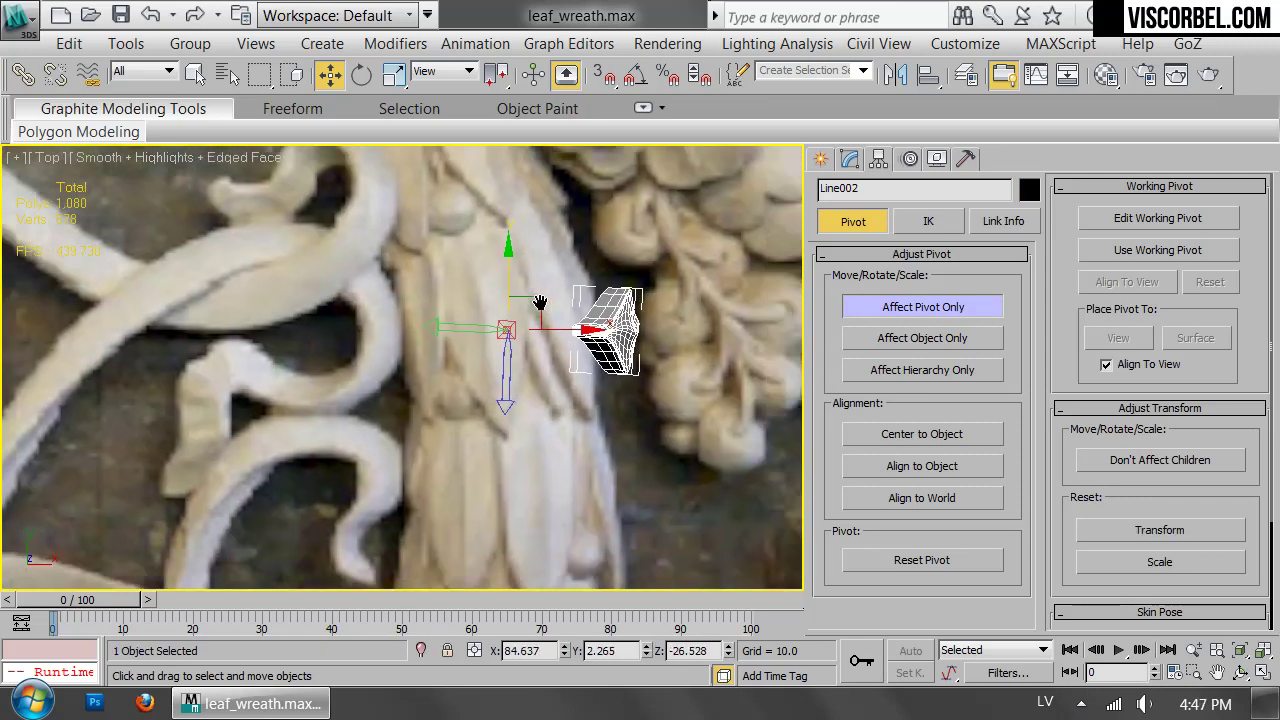
pyautogui.press('e')
pyautogui.press('r')
pyautogui.click(965, 307)
# Set up an Array of the leaf as instances rotated 360 degrees about Z, and preview it with a count of 6.
pyautogui.press('p')
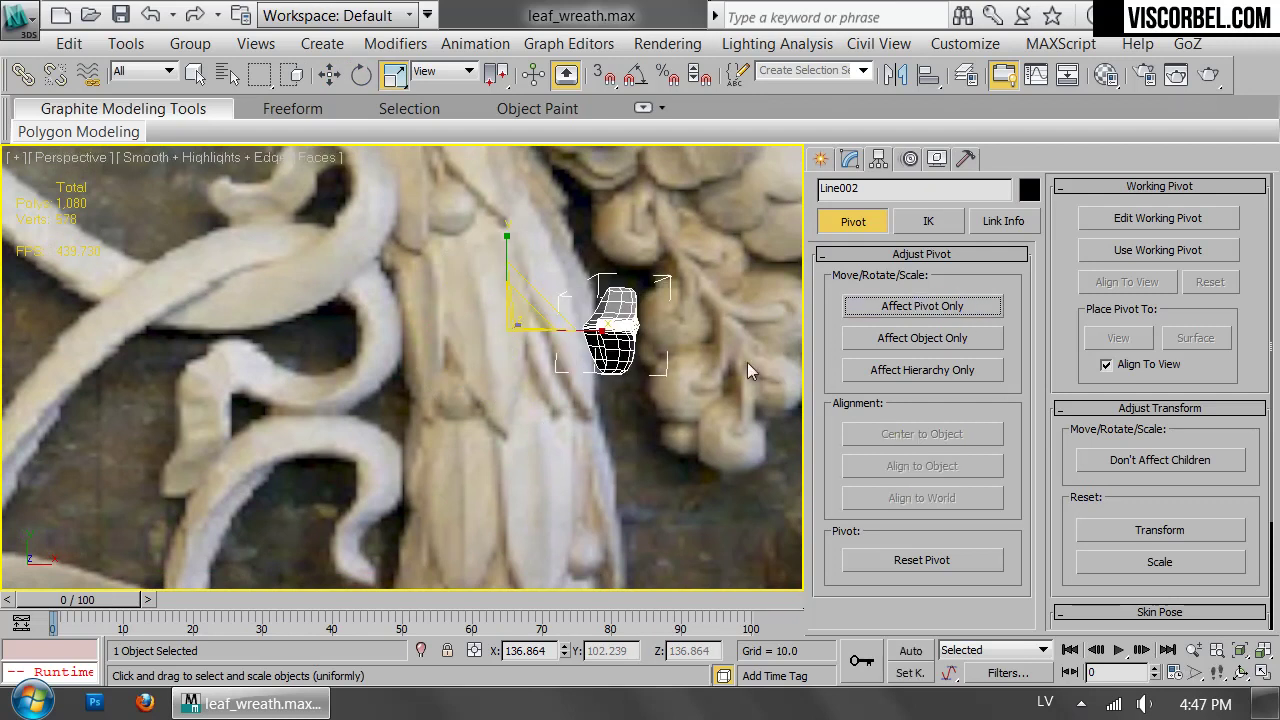
pyautogui.press('z')
pyautogui.keyDown('alt'); pyautogui.moveTo(576, 409); pyautogui.dragTo(472, 300, button='middle'); pyautogui.keyUp('alt')
pyautogui.scroll(-4, 490, 335)
pyautogui.keyDown('alt'); pyautogui.moveTo(496, 345); pyautogui.dragTo(461, 280, button='middle'); pyautogui.keyUp('alt')
pyautogui.click(126, 44)
pyautogui.click(218, 320)
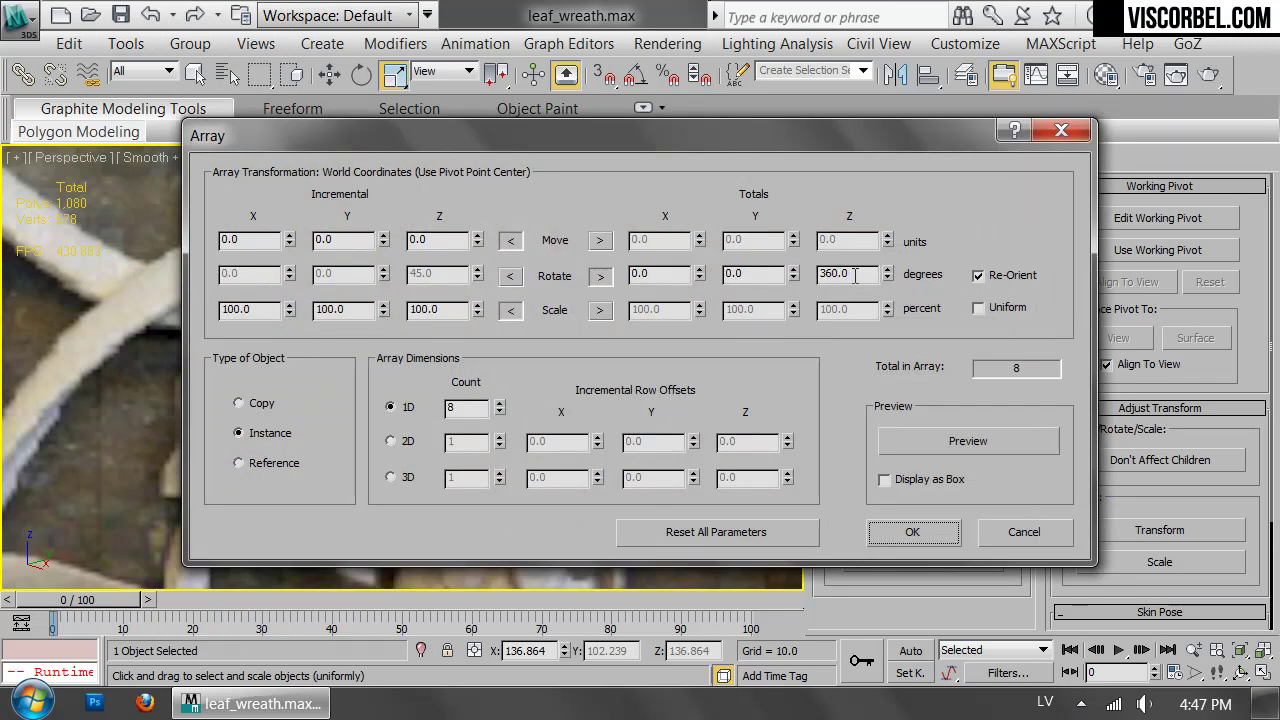
pyautogui.doubleClick(855, 277)
pyautogui.moveTo(737, 147); pyautogui.dragTo(950, 198)
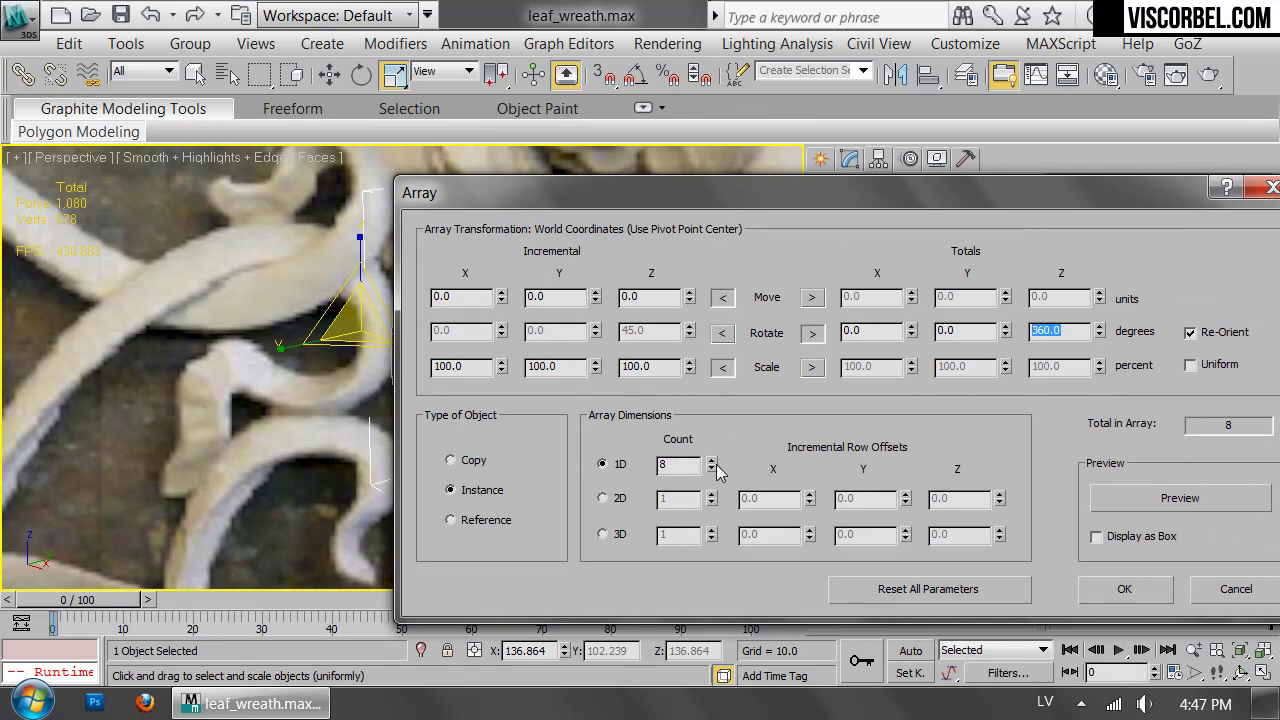
pyautogui.click(1135, 505)
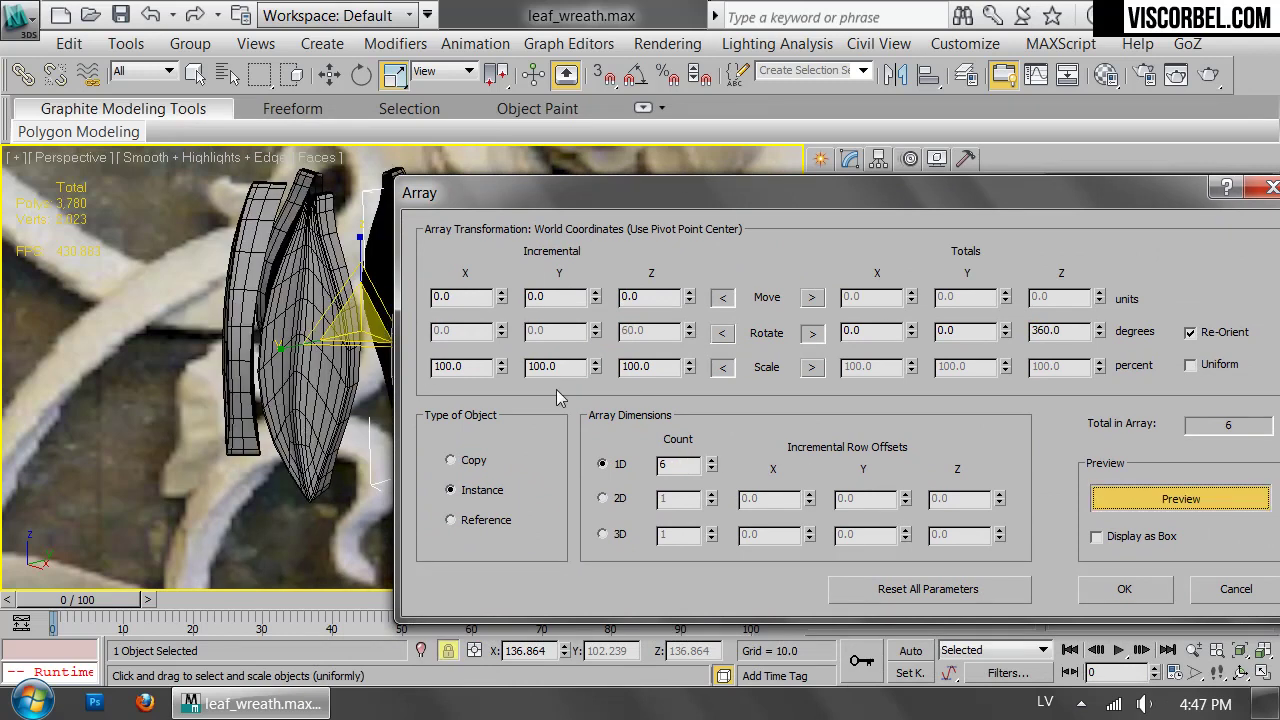
# Raise the array count to 9, create the ring of leaf instances, and deselect it.
pyautogui.moveTo(546, 206); pyautogui.dragTo(766, 175)
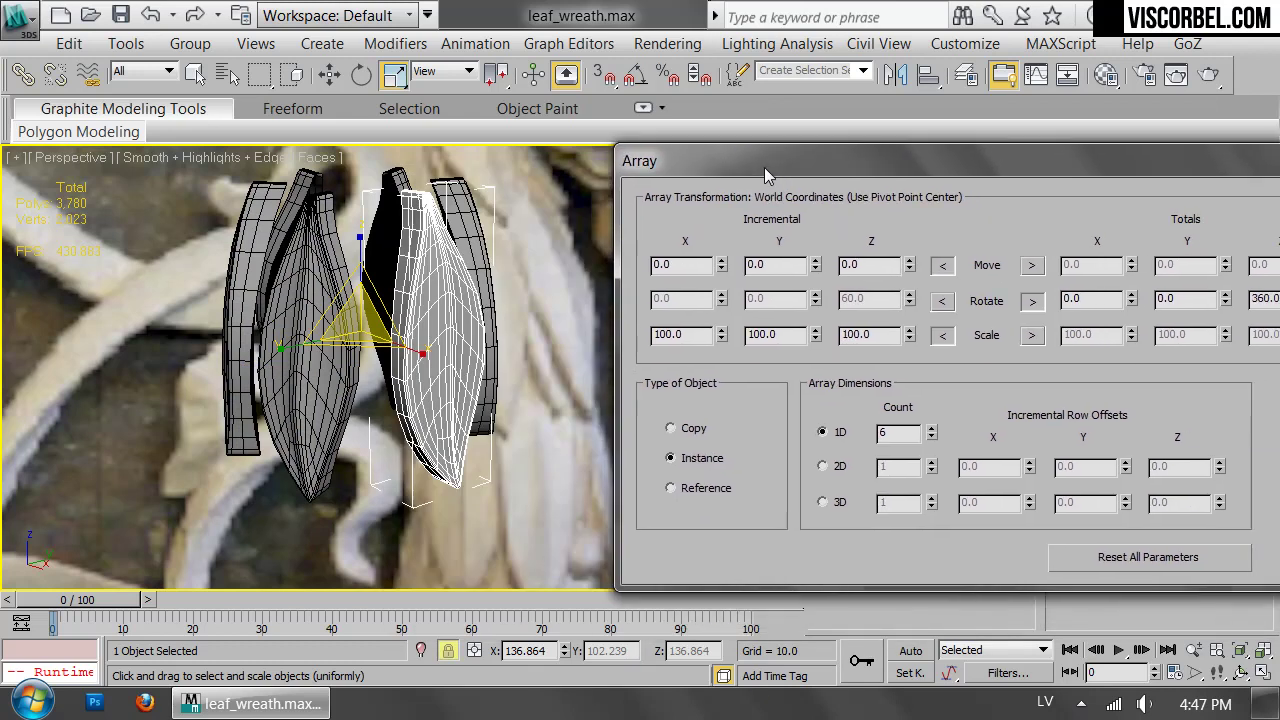
pyautogui.click(931, 429)
pyautogui.click(931, 429)
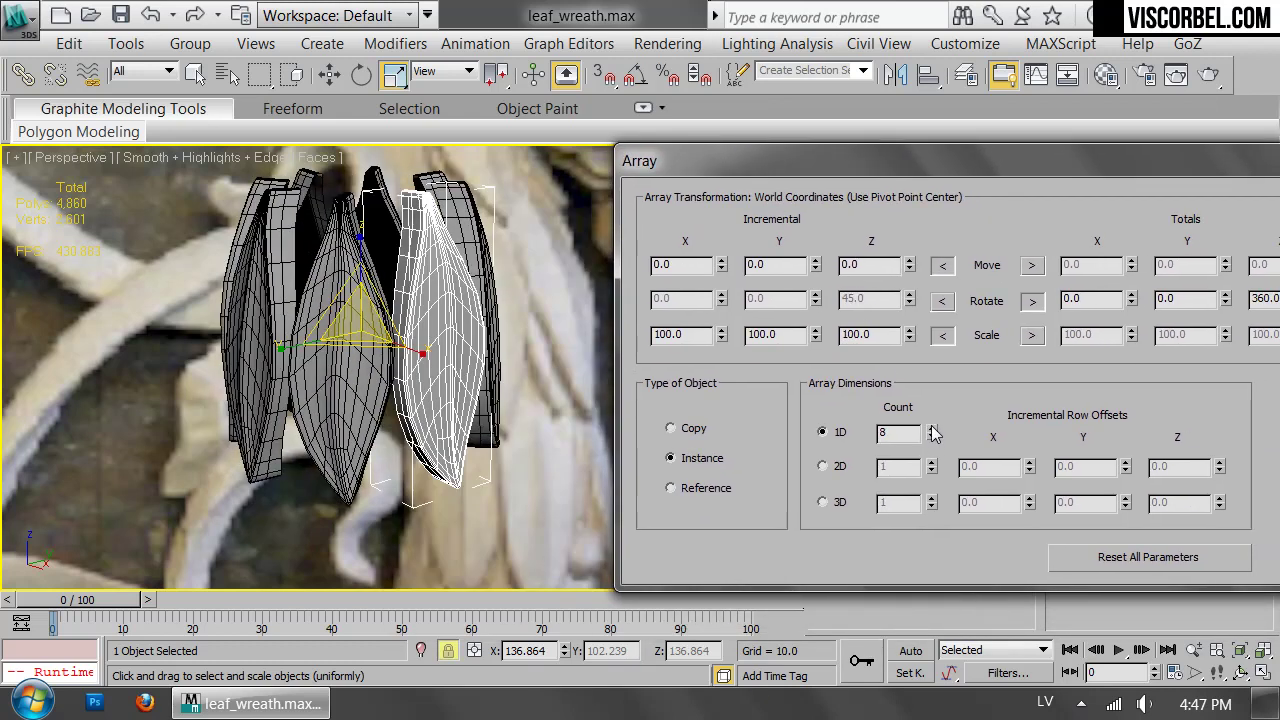
pyautogui.click(931, 429)
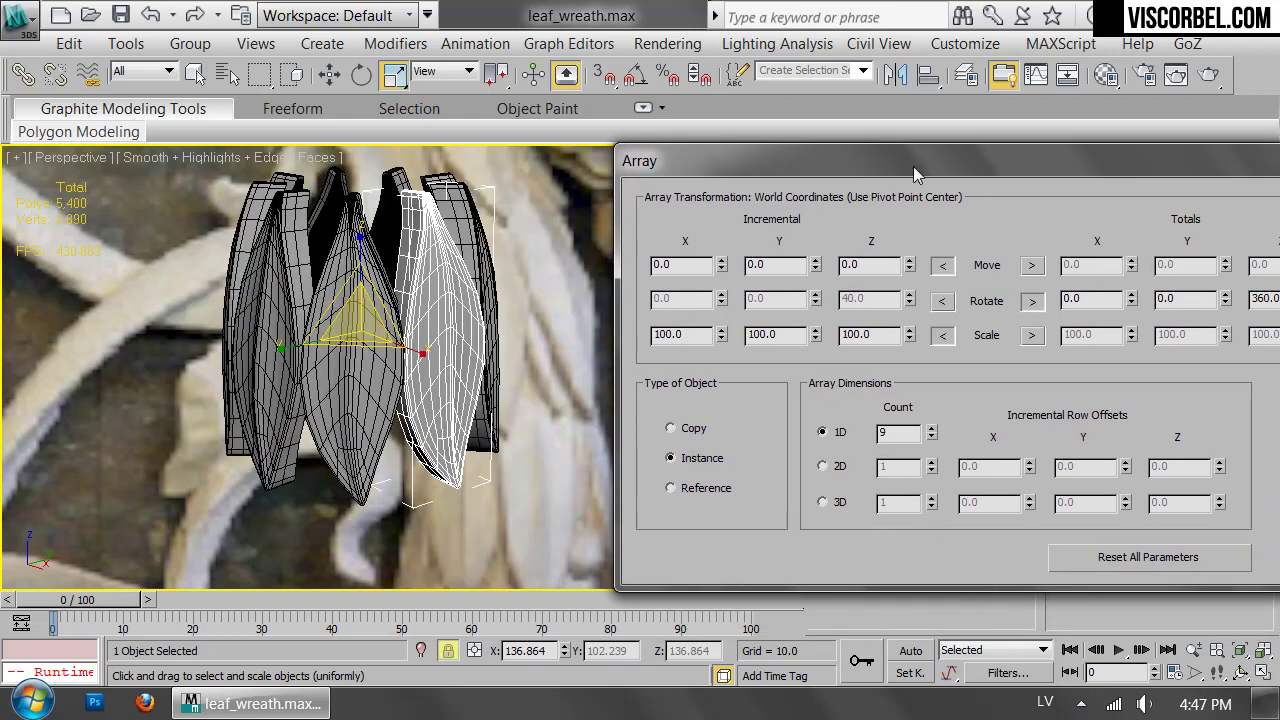
pyautogui.moveTo(946, 160); pyautogui.dragTo(559, 181)
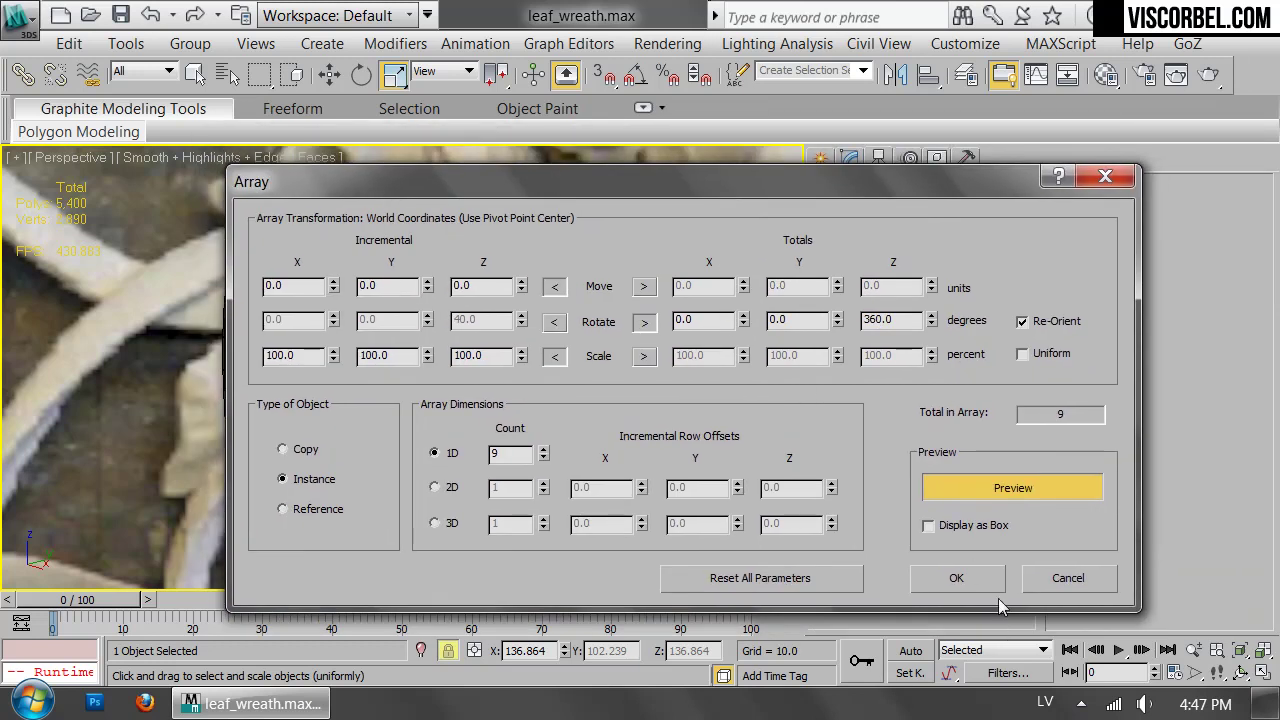
pyautogui.click(959, 582)
pyautogui.click(624, 458)
pyautogui.keyDown('alt'); pyautogui.moveTo(624, 458); pyautogui.dragTo(646, 305, button='middle'); pyautogui.keyUp('alt')
pyautogui.moveTo(646, 297); pyautogui.dragTo(87, 498)
pyautogui.press('f')
pyautogui.click(731, 368)
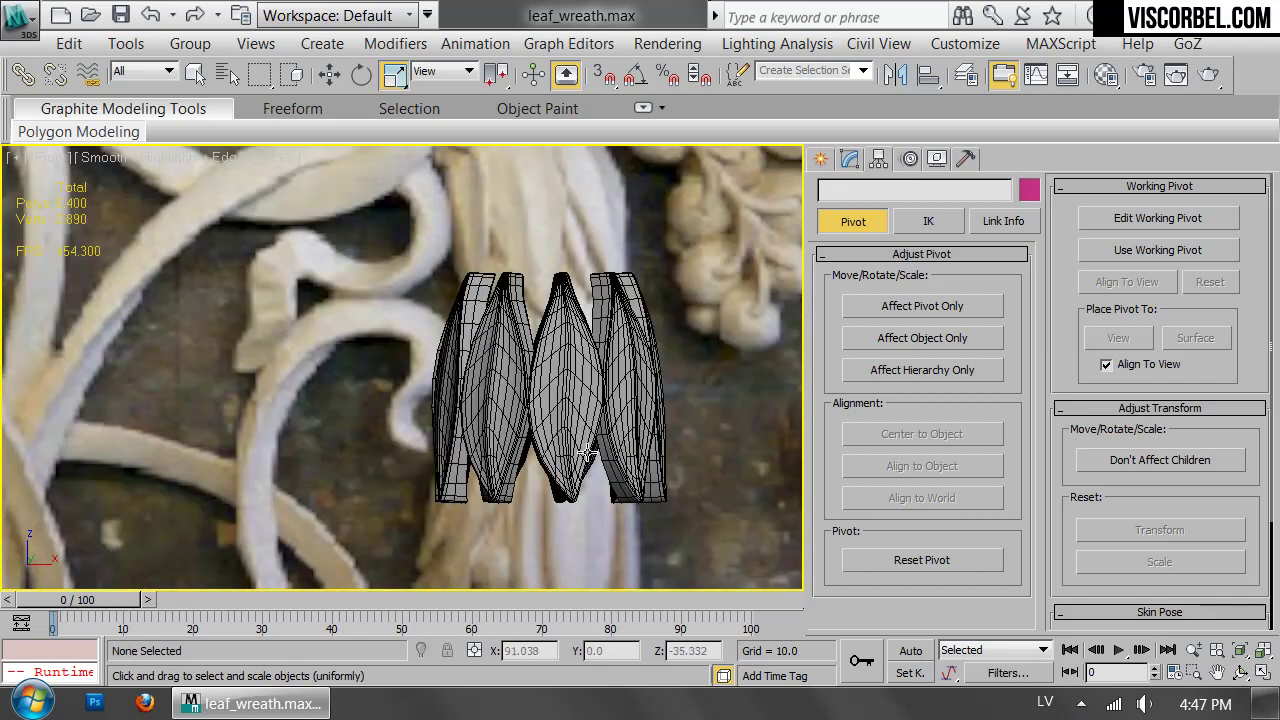
# Select four leaves spaced around the ring and set the reference coordinate system to Local.
pyautogui.click(587, 452)
pyautogui.press('p')
pyautogui.keyDown('alt'); pyautogui.moveTo(587, 452); pyautogui.dragTo(490, 372, button='middle'); pyautogui.keyUp('alt')
pyautogui.keyDown('ctrl'); pyautogui.click(447, 297); pyautogui.keyUp('ctrl')
pyautogui.keyDown('ctrl'); pyautogui.click(521, 350); pyautogui.keyUp('ctrl')
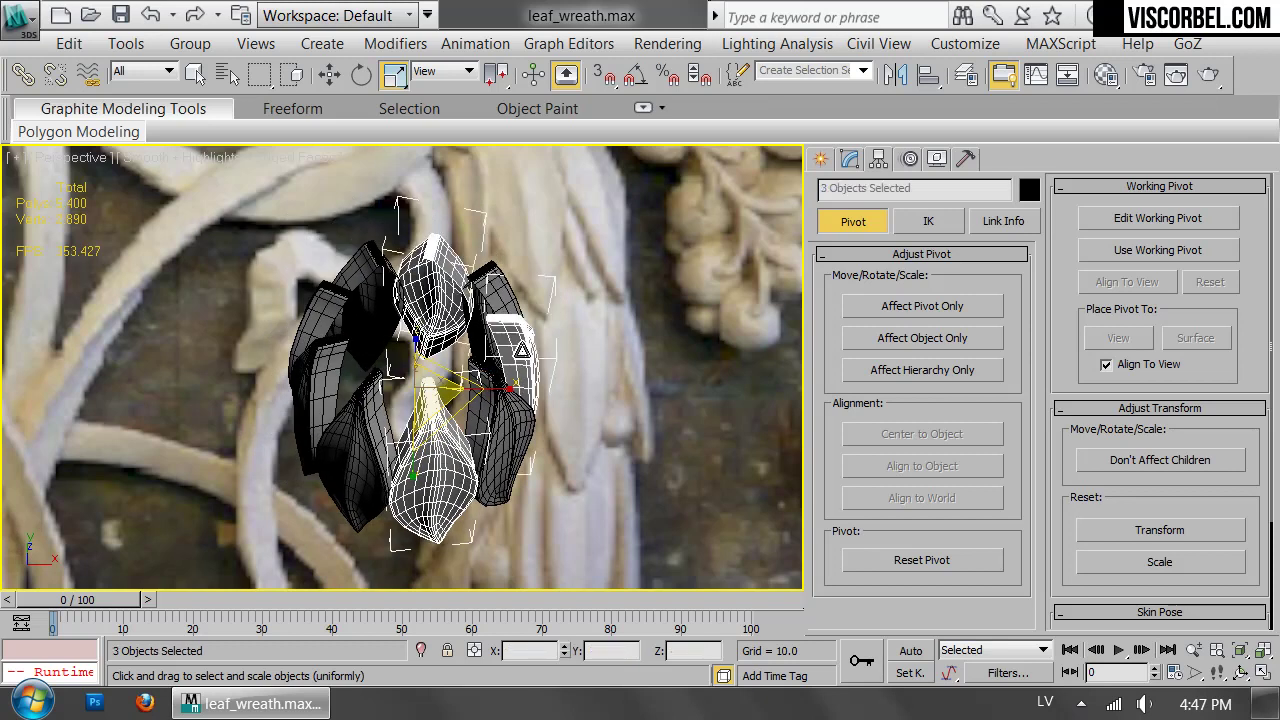
pyautogui.keyDown('ctrl'); pyautogui.click(330, 407); pyautogui.keyUp('ctrl')
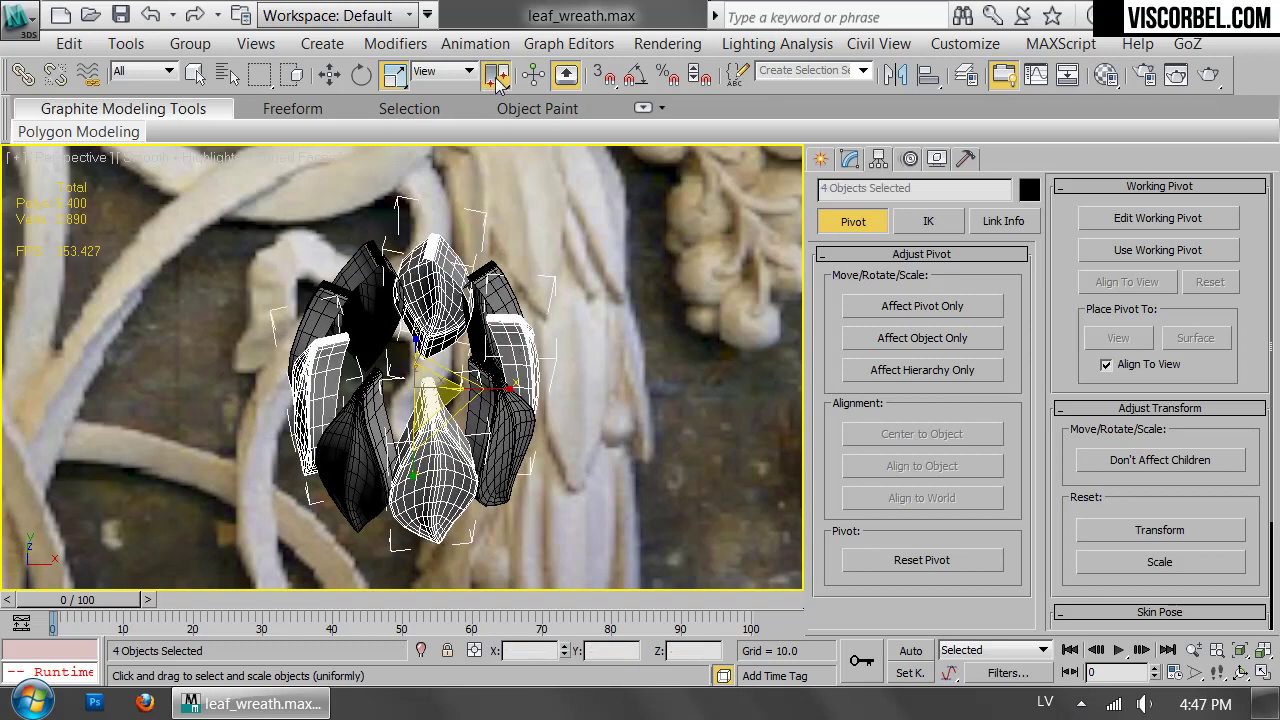
pyautogui.click(450, 72)
pyautogui.click(428, 140)
# Mirror a single front leaf of the ring in local coordinates with No Clone.
pyautogui.click(451, 513)
pyautogui.keyDown('alt'); pyautogui.moveTo(514, 320); pyautogui.dragTo(502, 257, button='middle'); pyautogui.keyUp('alt')
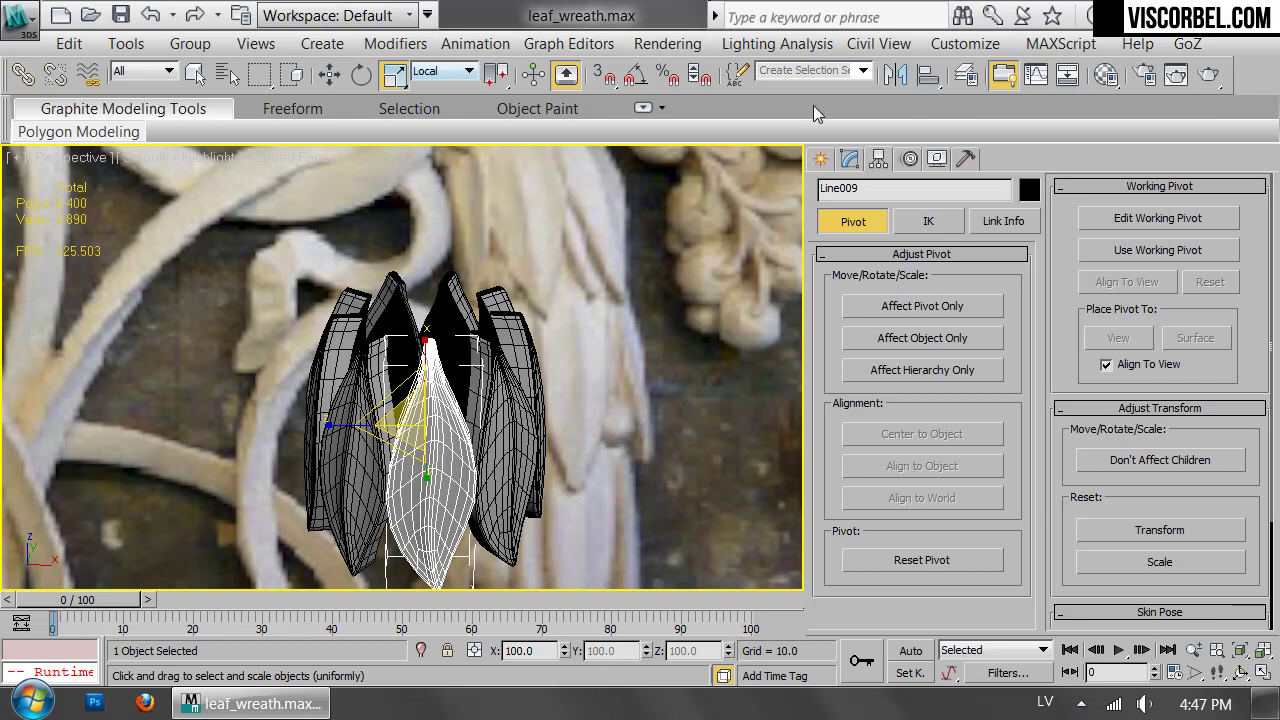
pyautogui.click(890, 78)
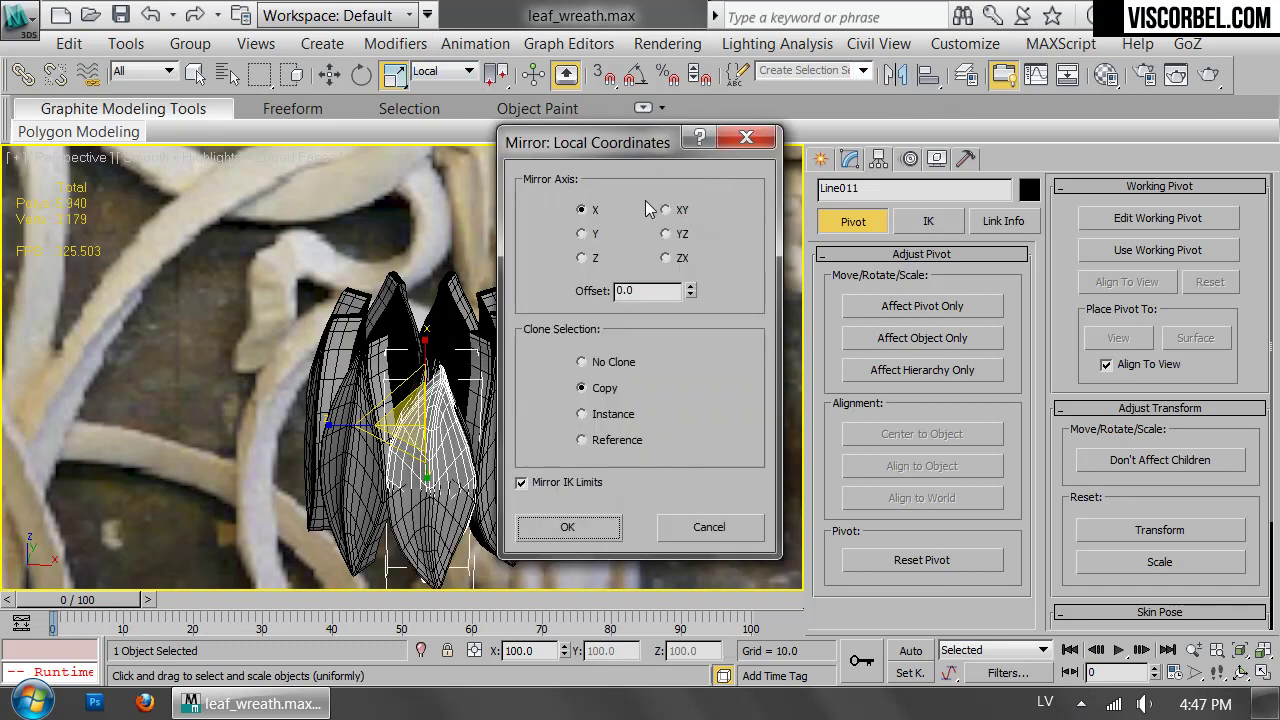
pyautogui.click(583, 362)
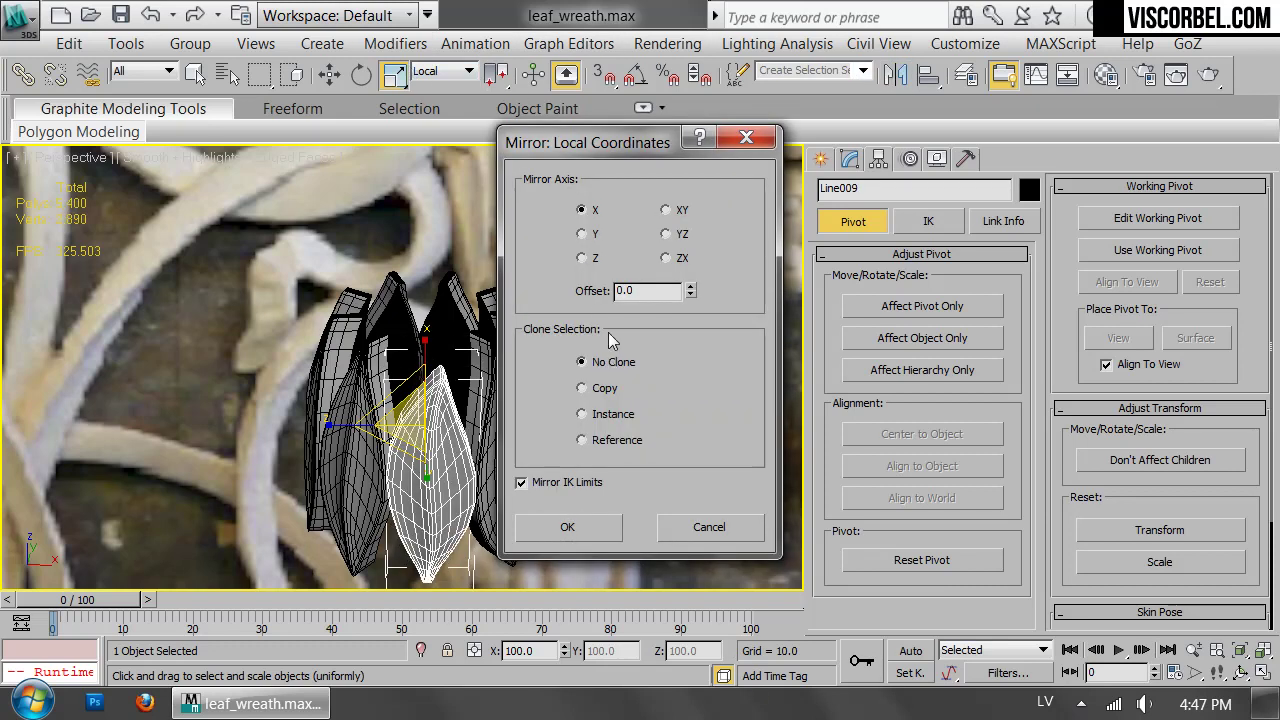
pyautogui.click(580, 519)
# Mirror the same leaf across its local Z axis with No Clone and switch to the Move tool.
pyautogui.click(612, 440)
pyautogui.keyDown('alt'); pyautogui.moveTo(606, 435); pyautogui.dragTo(723, 194, button='middle'); pyautogui.keyUp('alt')
pyautogui.click(450, 300)
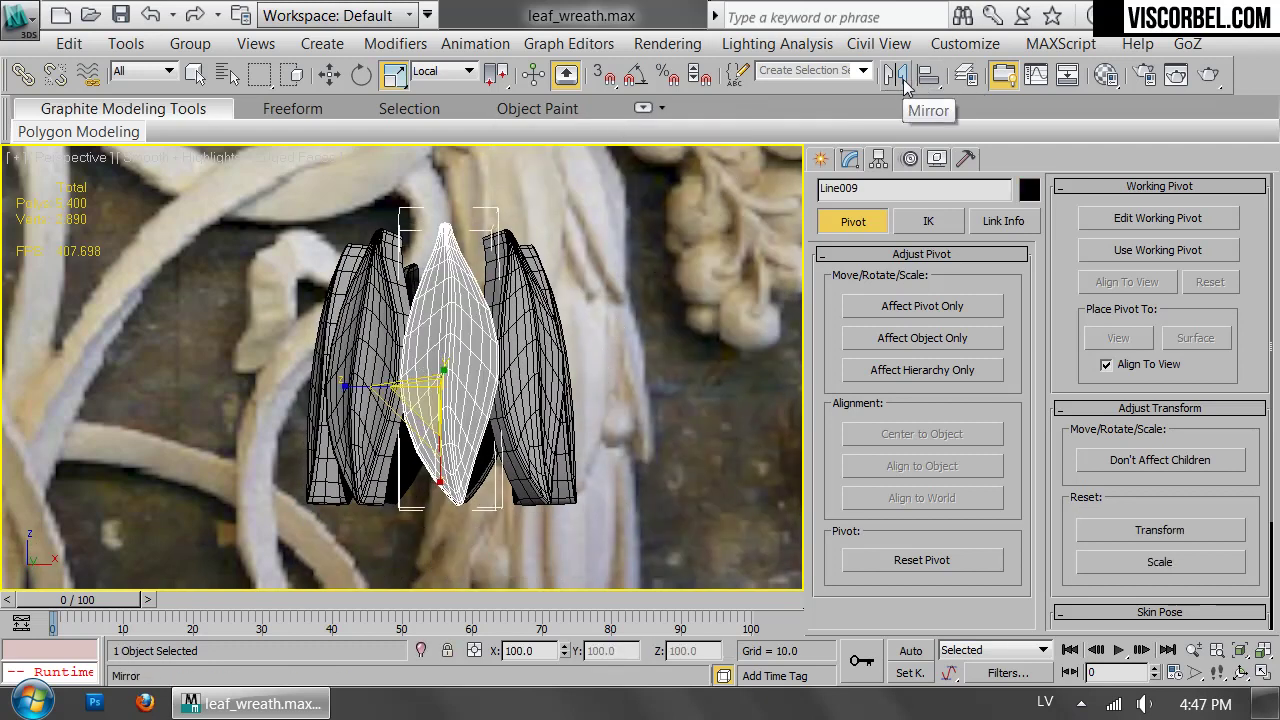
pyautogui.click(897, 76)
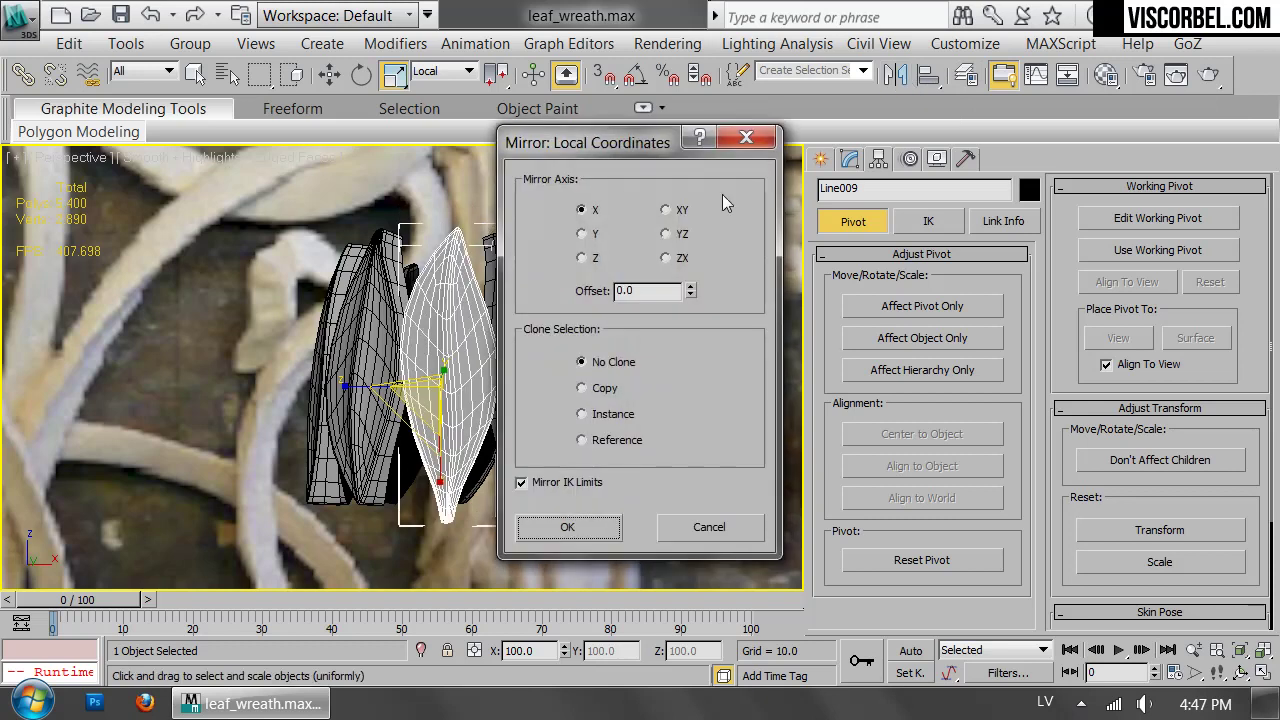
pyautogui.click(582, 258)
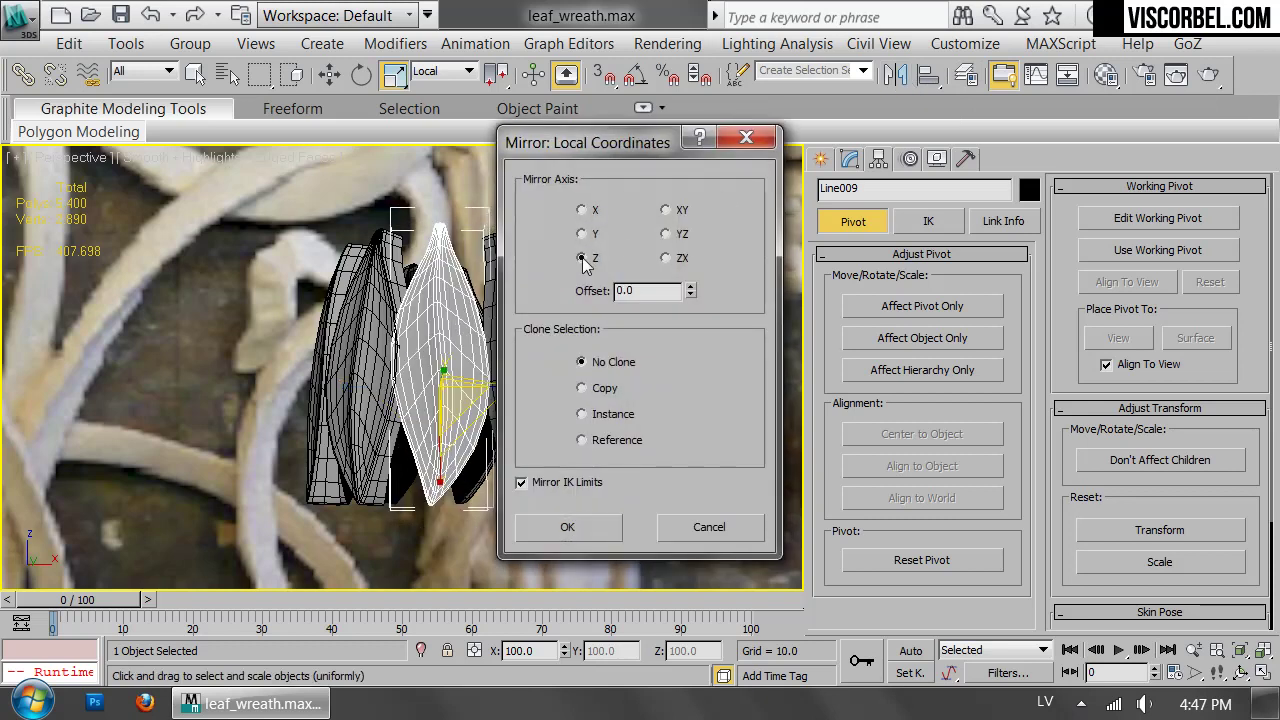
pyautogui.click(567, 527)
pyautogui.press('w')
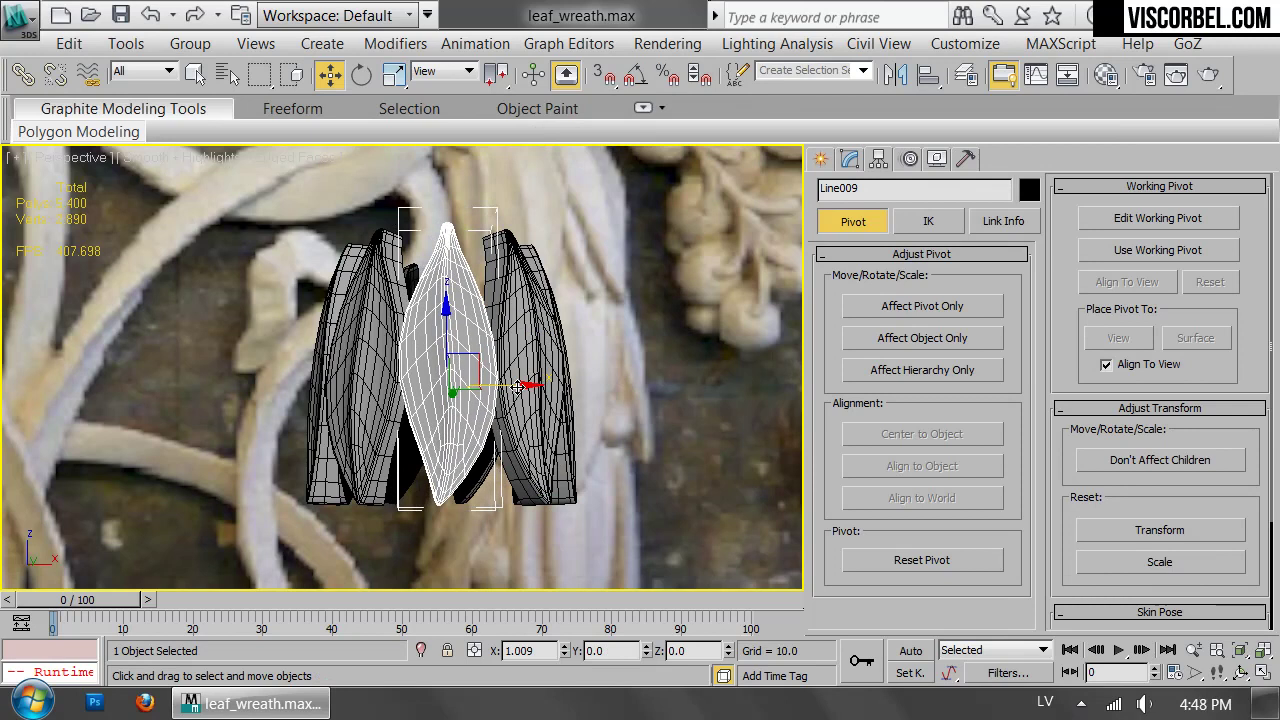
# Select the original leaf of the array, set the Move tool's coordinate system to Local, and mirror that leaf.
pyautogui.click(639, 362)
pyautogui.keyDown('alt'); pyautogui.moveTo(639, 362); pyautogui.dragTo(537, 430, button='middle'); pyautogui.keyUp('alt')
pyautogui.click(380, 444)
pyautogui.click(441, 71)
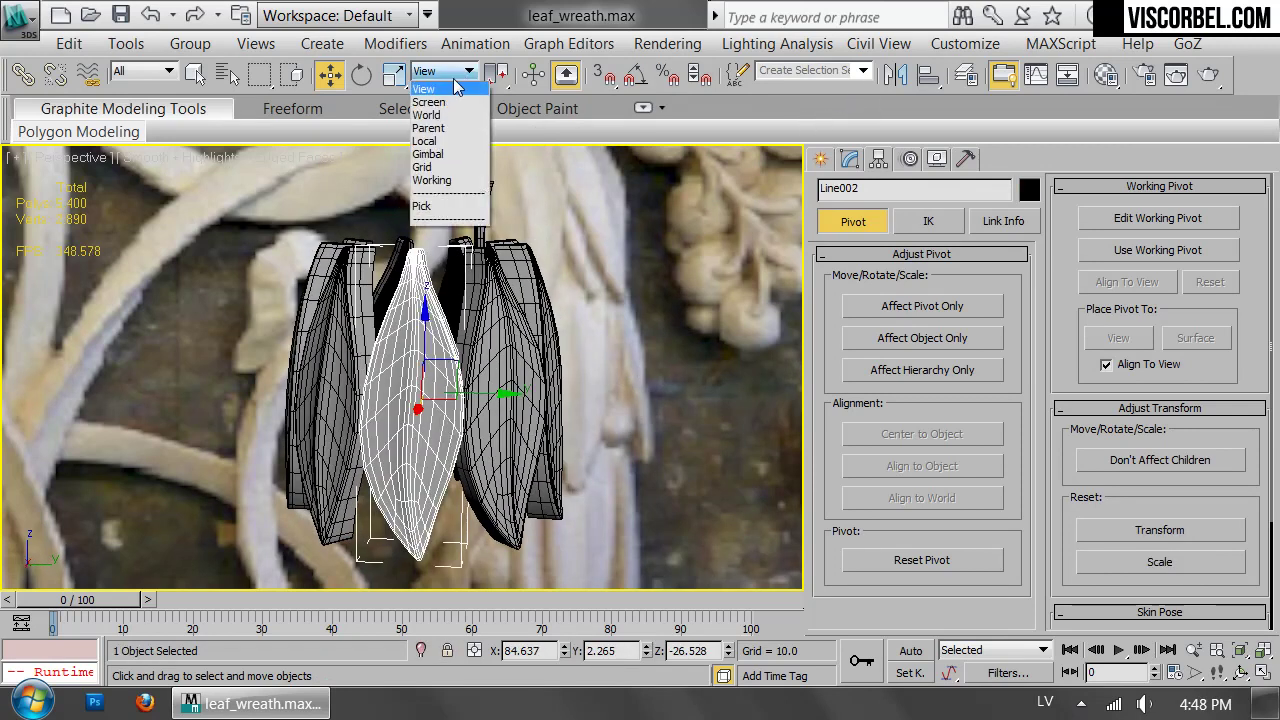
pyautogui.click(439, 145)
pyautogui.moveTo(480, 212)
pyautogui.keyDown('alt'); pyautogui.mouseDown(button='middle')
pyautogui.moveTo(470, 200)
pyautogui.moveTo(492, 195)
pyautogui.mouseUp(button='middle'); pyautogui.keyUp('alt')
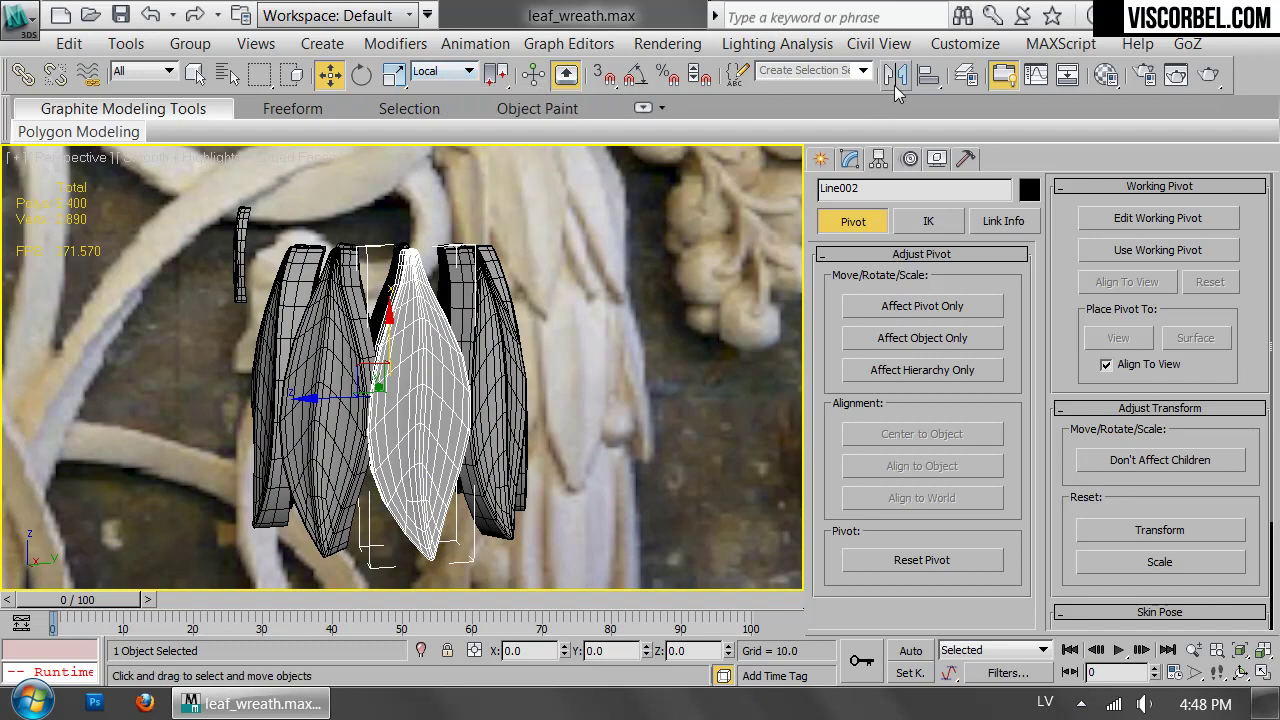
pyautogui.click(895, 76)
pyautogui.click(563, 528)
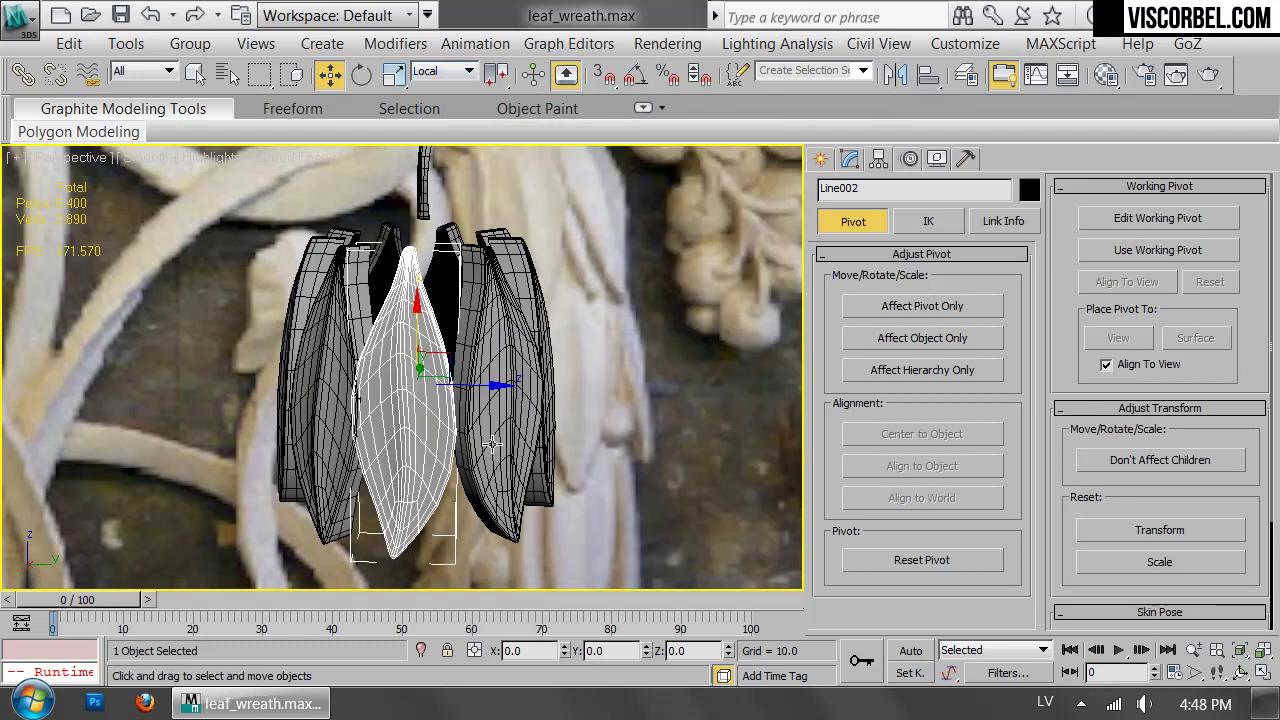
# Nudge the mirrored leaf back along its local Z axis, and mirror another leaf of the ring and shift it about 1.4 units along Z.
pyautogui.moveTo(480, 384); pyautogui.dragTo(489, 387)
pyautogui.click(665, 390)
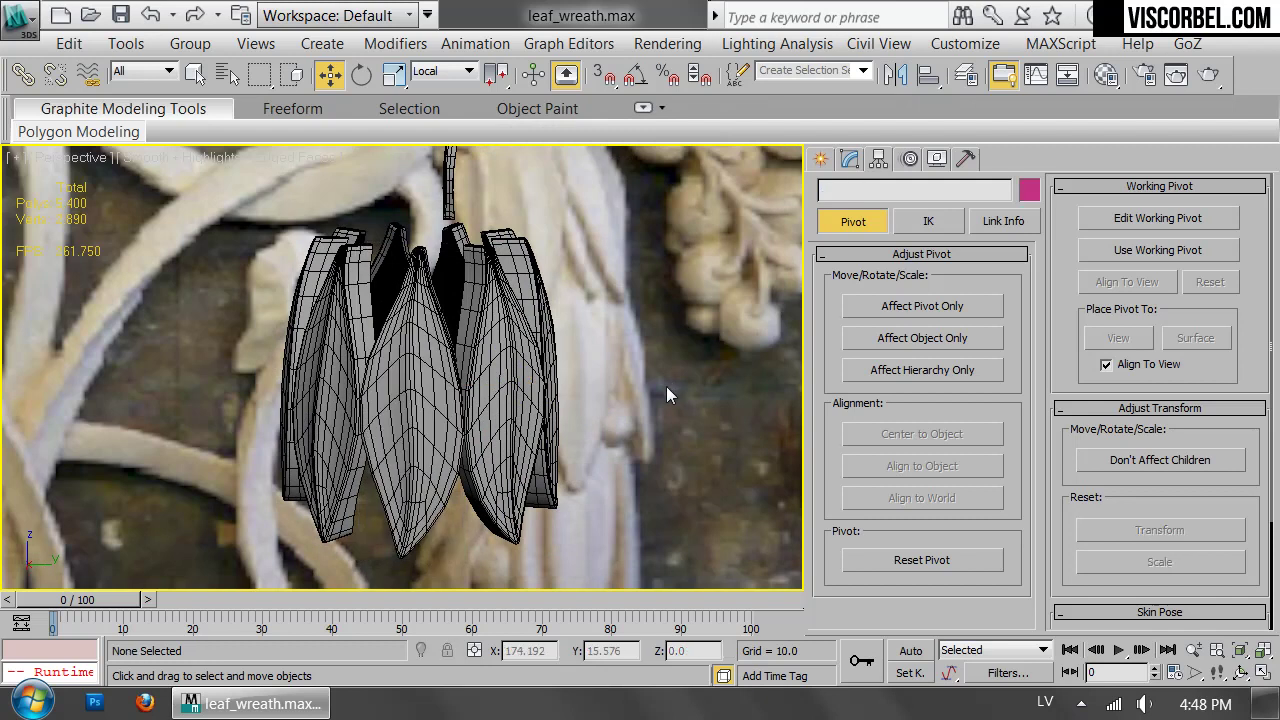
pyautogui.keyDown('alt'); pyautogui.moveTo(665, 390); pyautogui.dragTo(512, 391, button='middle'); pyautogui.keyUp('alt')
pyautogui.click(318, 459)
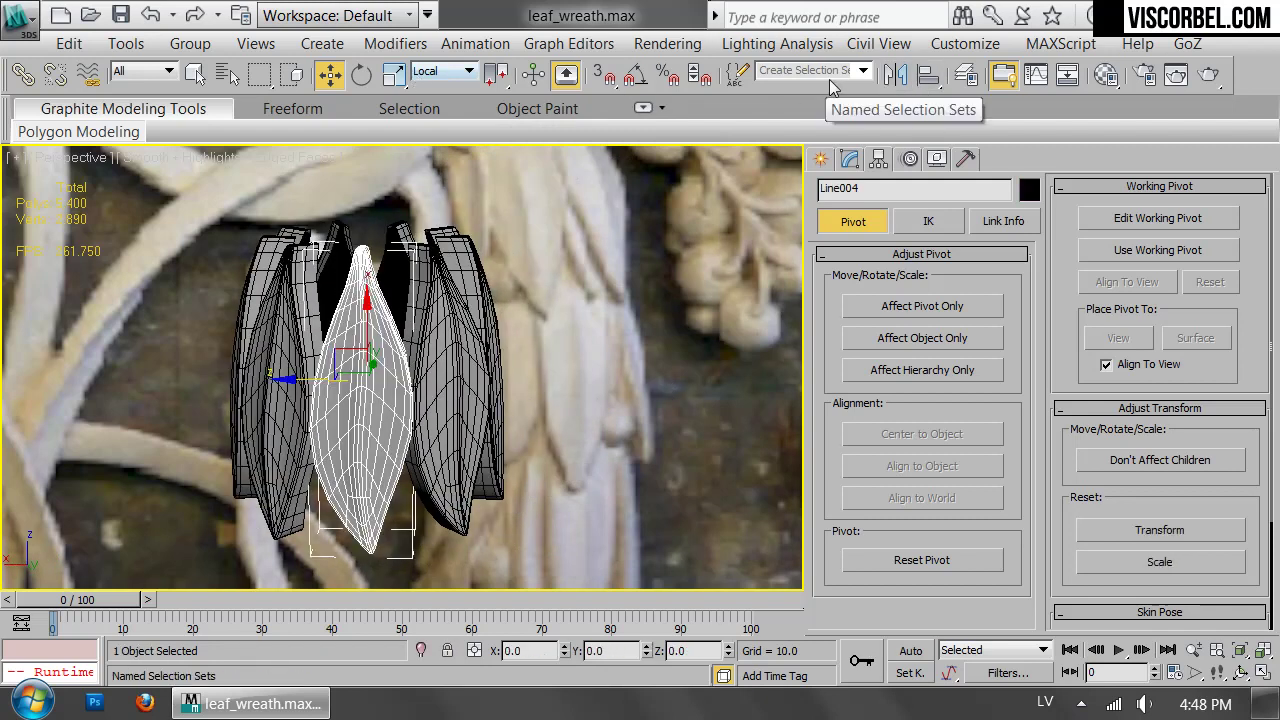
pyautogui.click(895, 75)
pyautogui.click(567, 527)
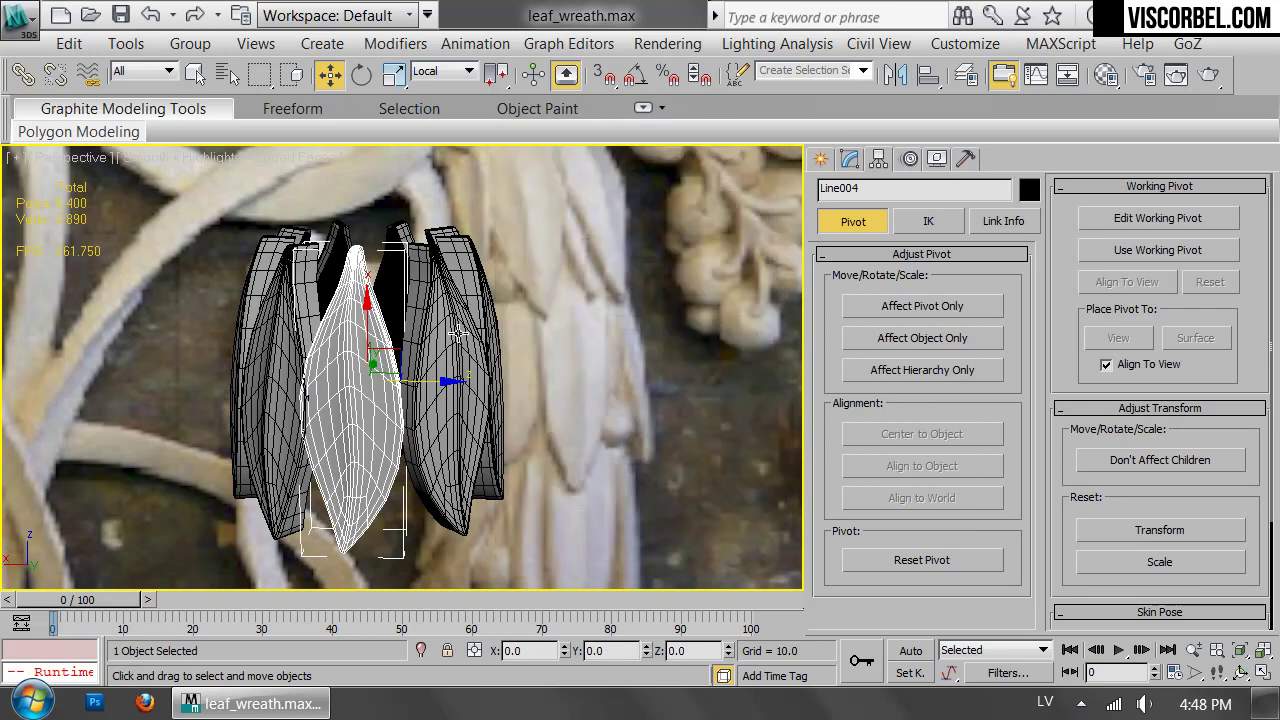
pyautogui.moveTo(422, 383); pyautogui.dragTo(431, 381)
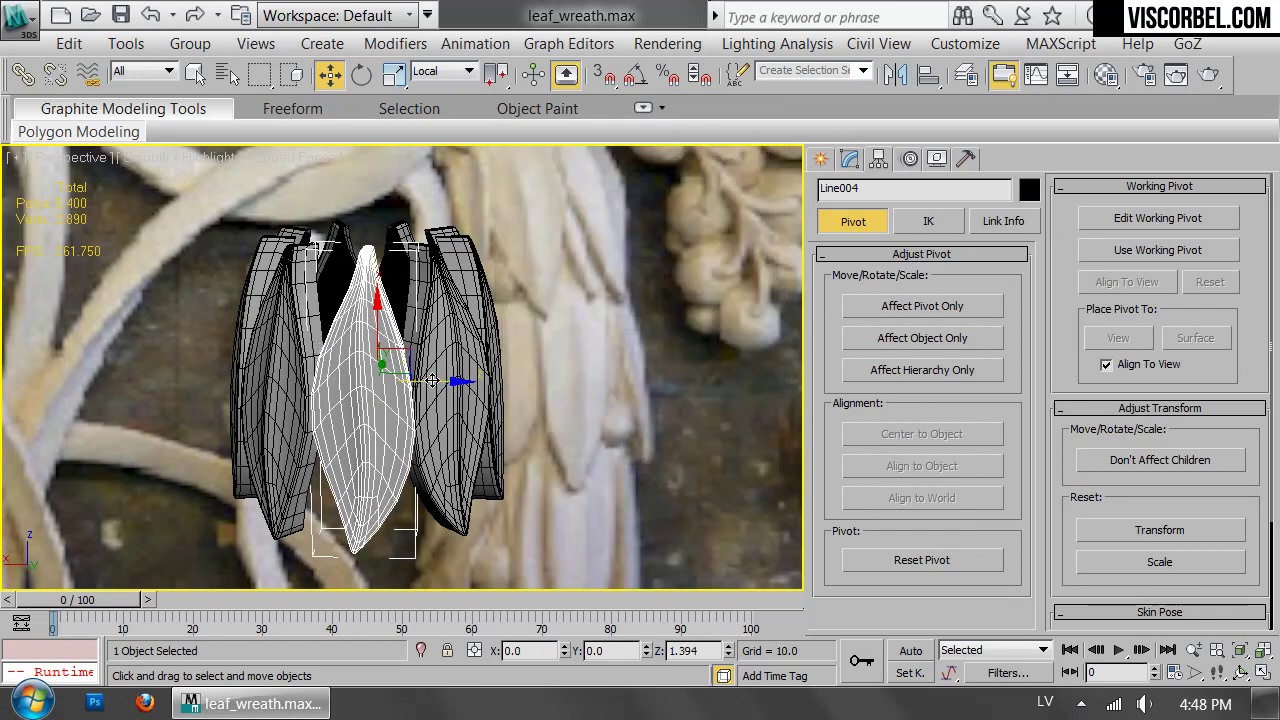
pyautogui.click(579, 346)
# Select the nine leaves of the ring, excluding the separate original leaf, and group them with the default group name in the Front view.
pyautogui.scroll(-6, 577, 352)
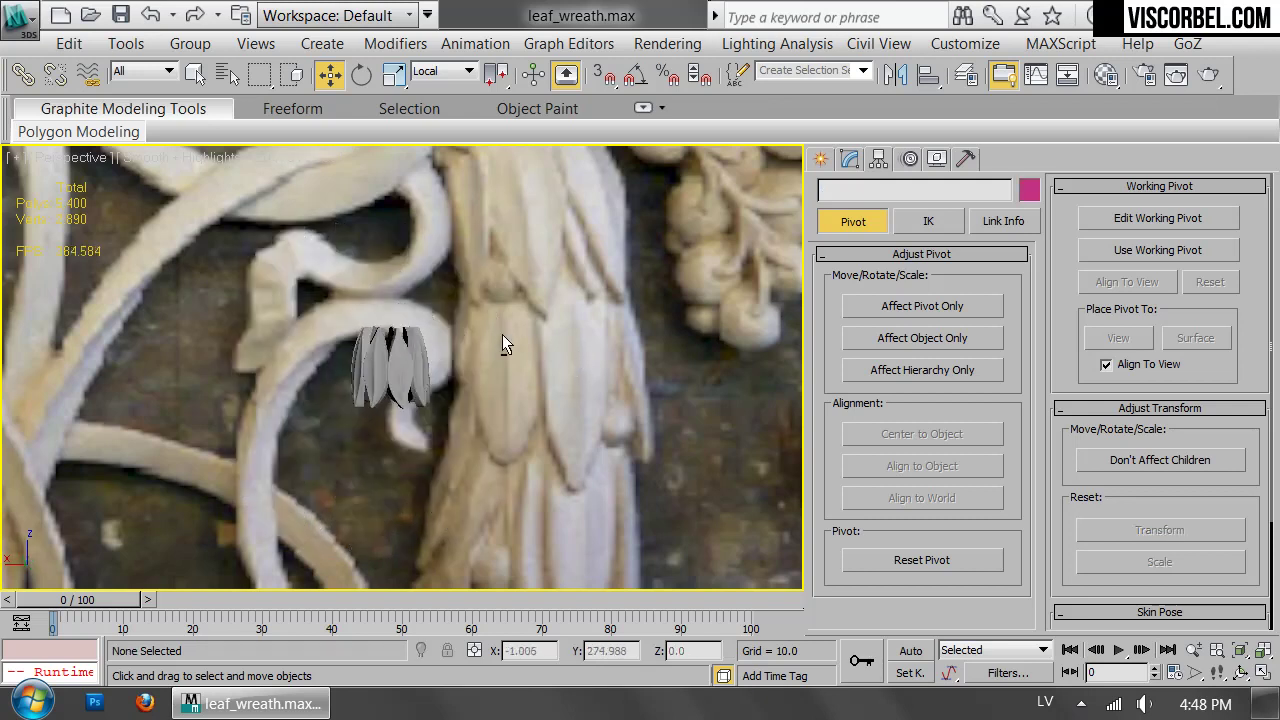
pyautogui.scroll(2, 478, 330)
pyautogui.keyDown('alt'); pyautogui.moveTo(473, 328); pyautogui.dragTo(610, 325, button='middle'); pyautogui.keyUp('alt')
pyautogui.moveTo(488, 286); pyautogui.dragTo(240, 447)
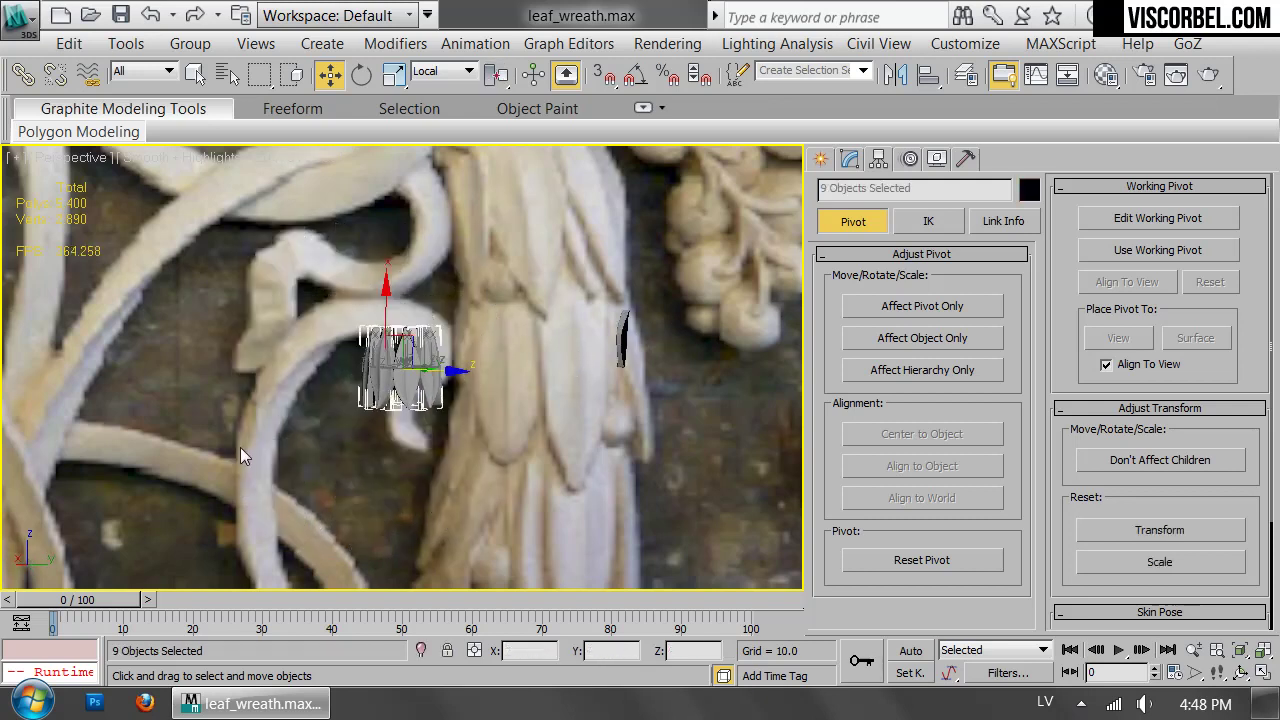
pyautogui.press('f')
pyautogui.moveTo(521, 427); pyautogui.dragTo(517, 393, button='middle')
pyautogui.scroll(-4, 489, 457)
pyautogui.click(190, 43)
pyautogui.click(214, 74)
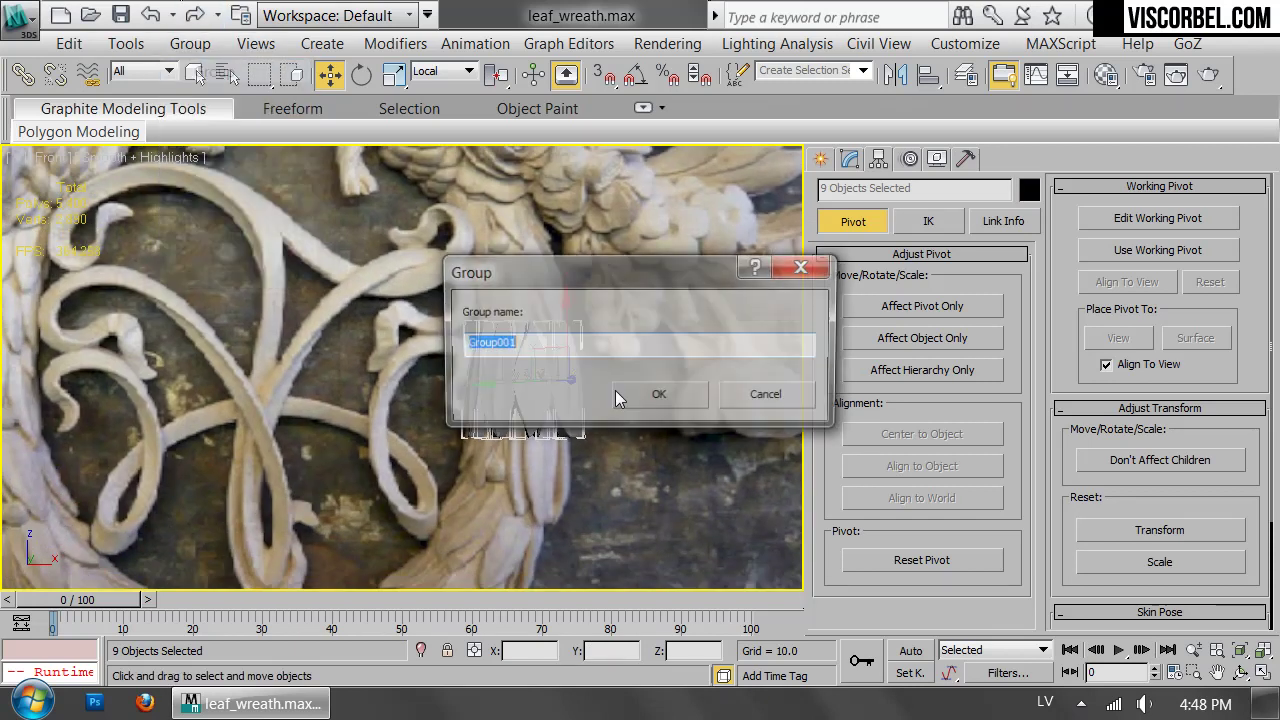
pyautogui.click(672, 395)
# Clone the leaf ring group upward along its local Z axis as one Copy that overlaps the ring beneath.
pyautogui.scroll(2, 438, 350)
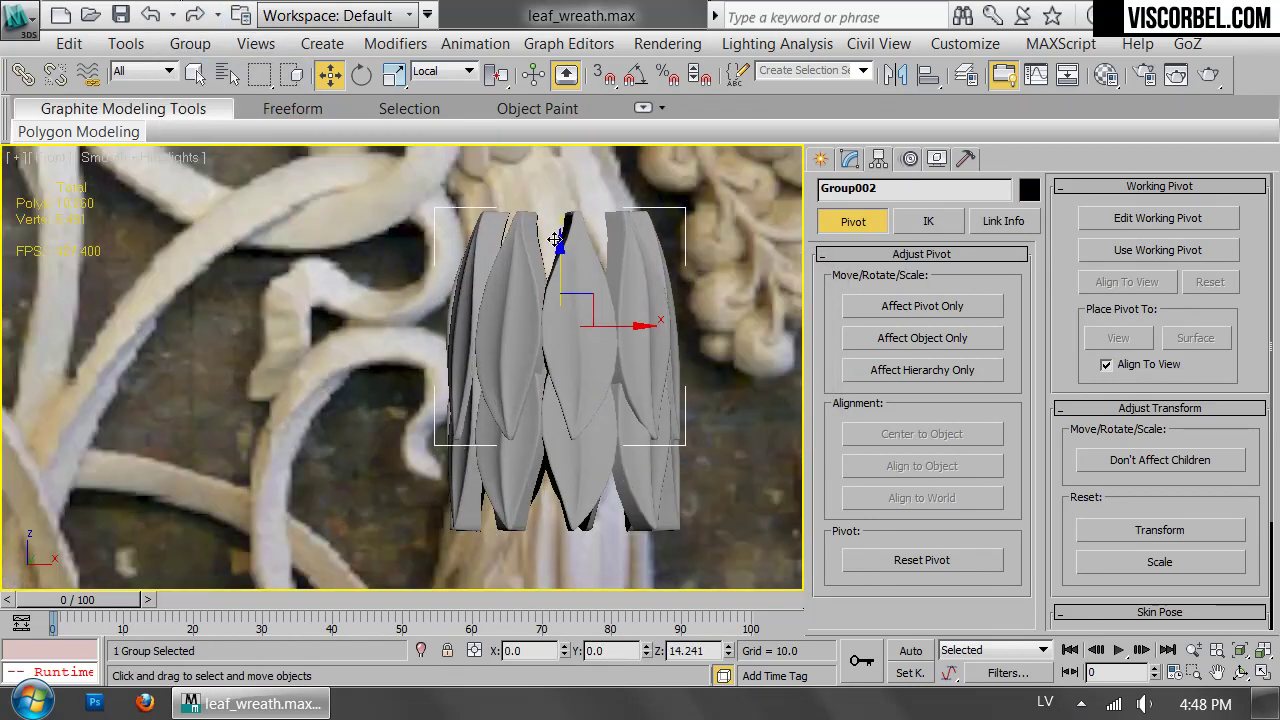
pyautogui.moveTo(553, 241); pyautogui.dragTo(553, 230)
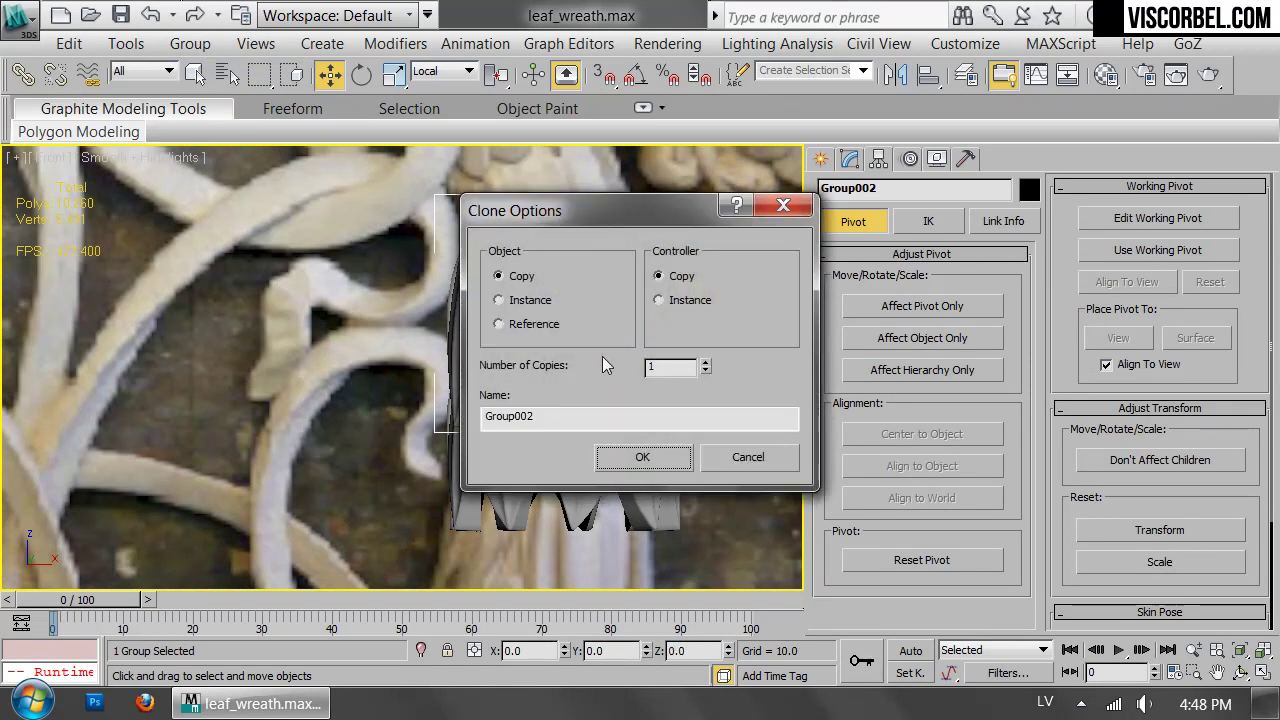
pyautogui.click(642, 457)
# Rotate the upper ring about -21.5 degrees around the vertical axis to stagger its leaves against the lower ring.
pyautogui.scroll(5, 561, 358)
pyautogui.press('e')
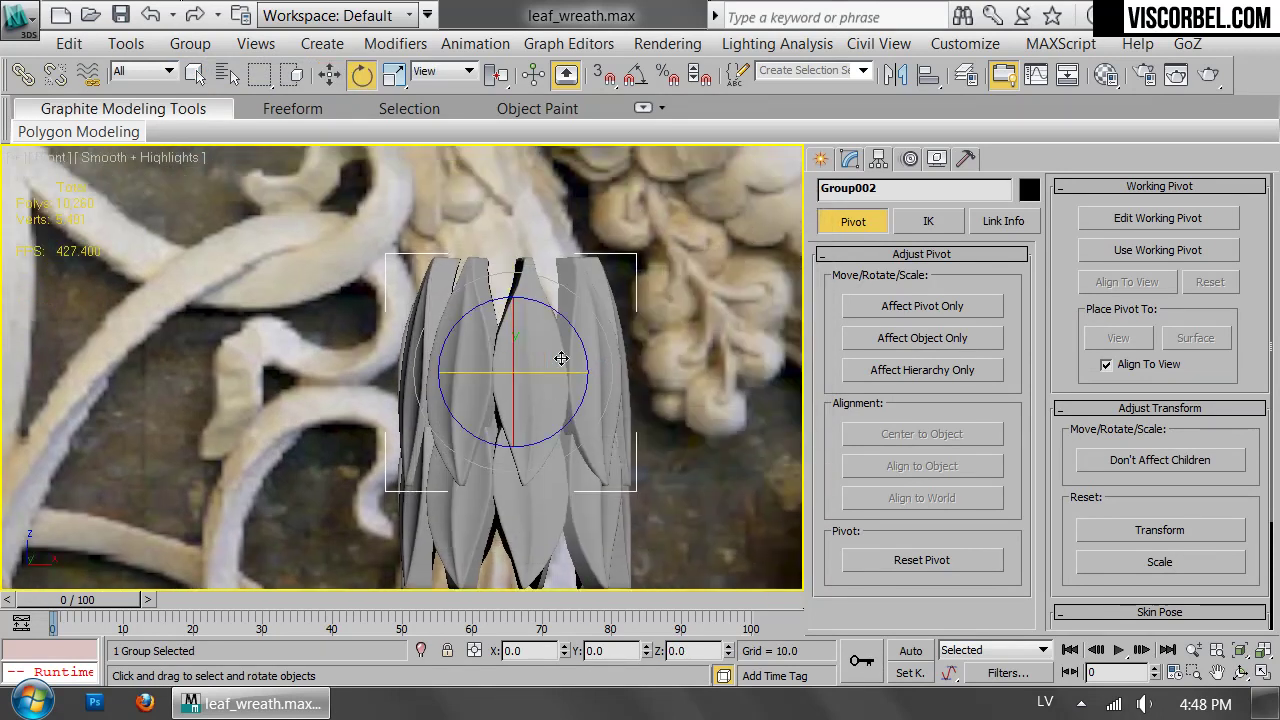
pyautogui.moveTo(555, 374); pyautogui.dragTo(514, 380)
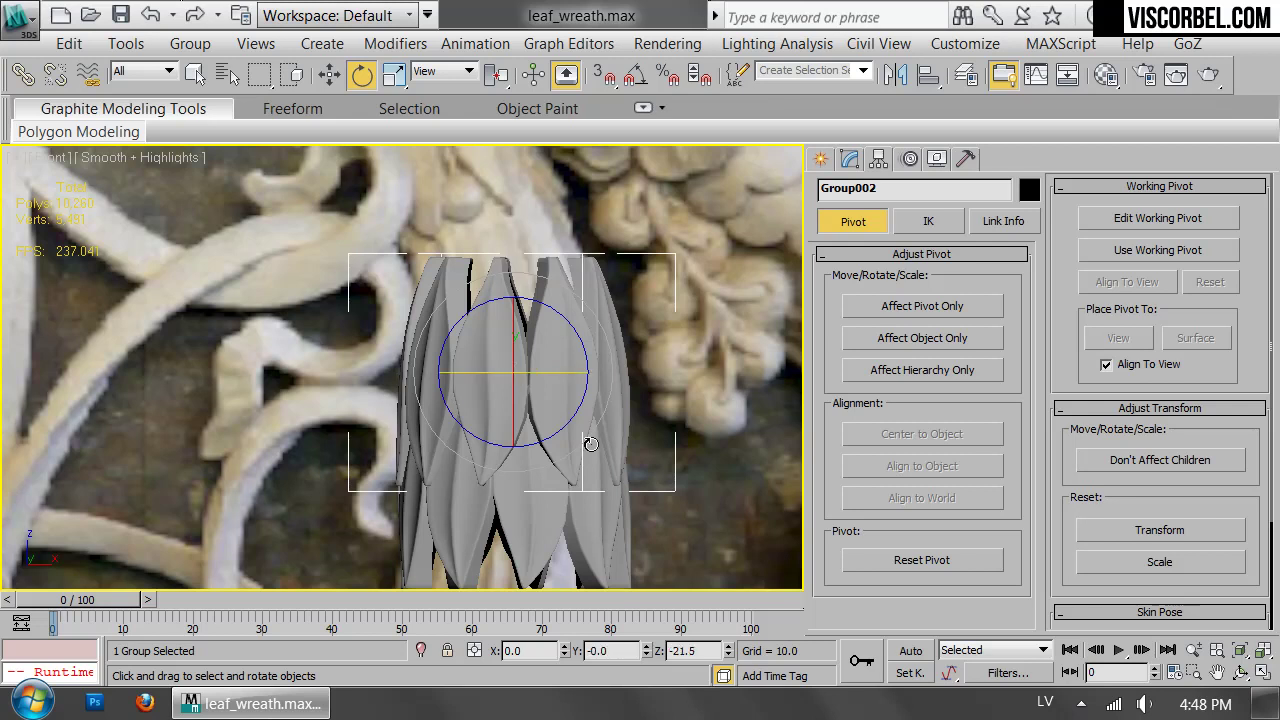
pyautogui.moveTo(608, 412); pyautogui.dragTo(480, 350, button='middle')
pyautogui.press('p')
pyautogui.press('z')
pyautogui.scroll(-4, 543, 346)
pyautogui.press('f')
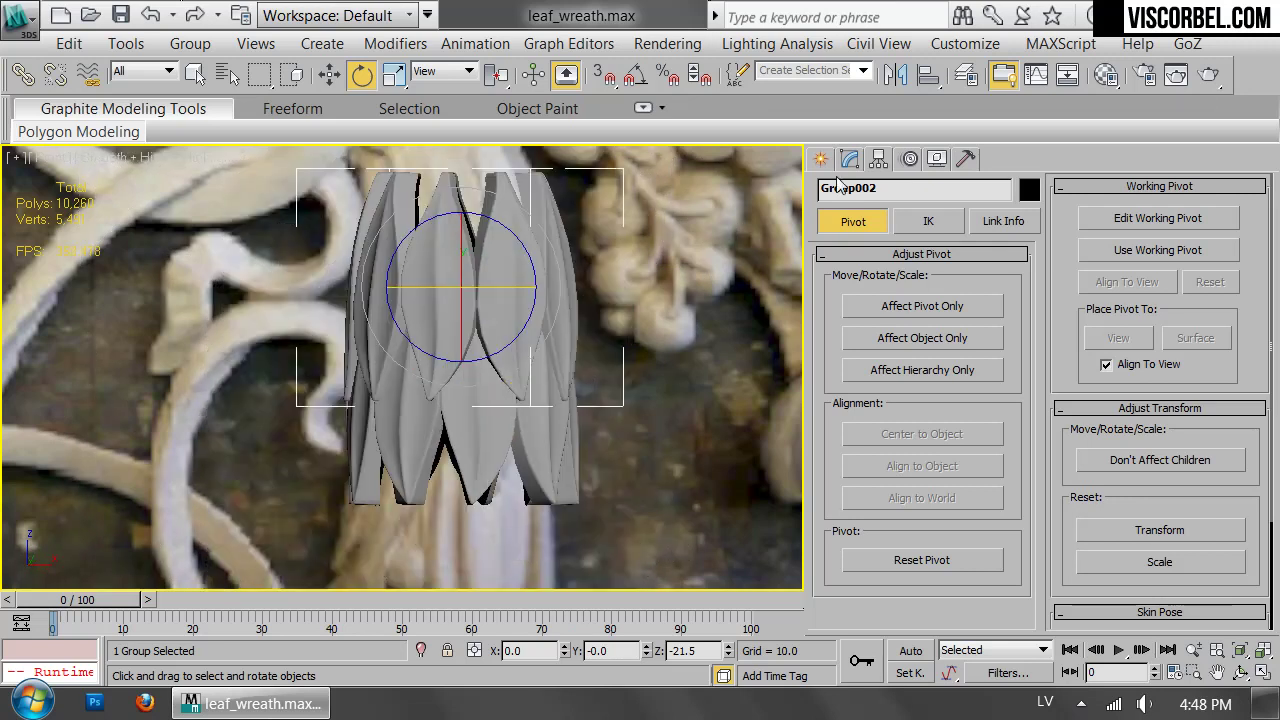
# Add an FFD 2x2x2 modifier above TurboSmooth on the upper ring group.
pyautogui.click(846, 161)
pyautogui.click(890, 267)
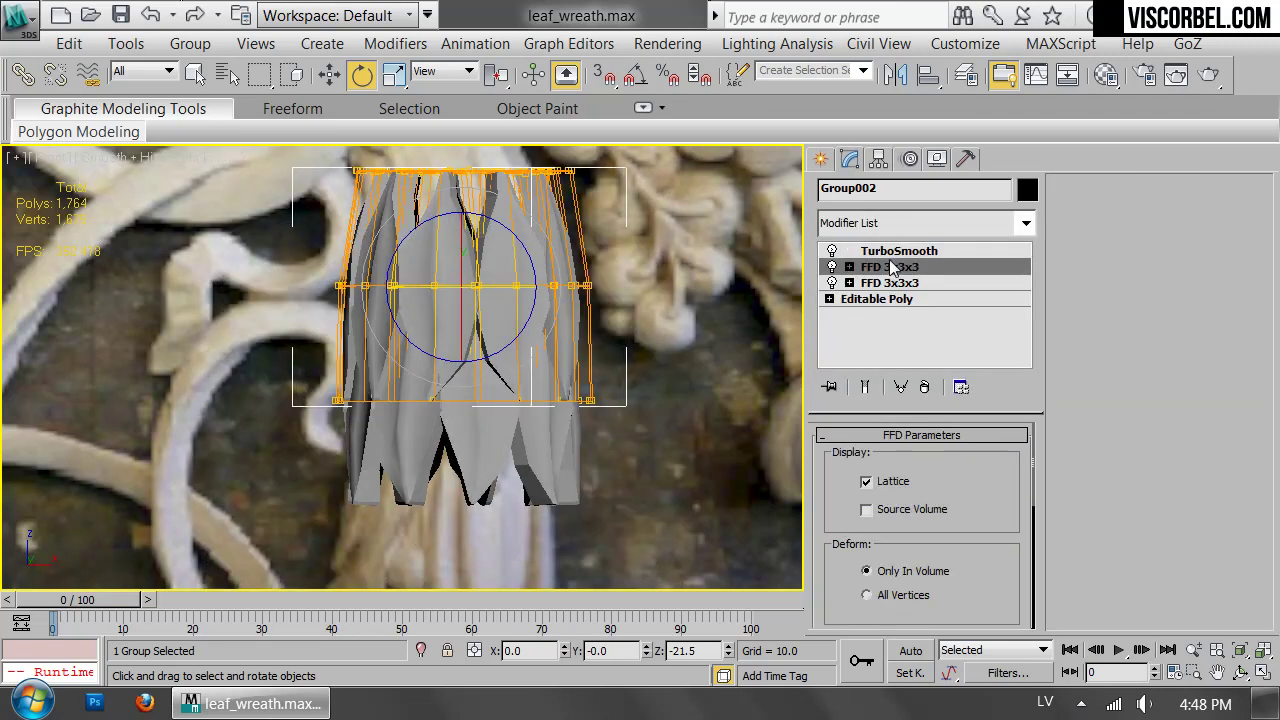
pyautogui.click(893, 251)
pyautogui.click(890, 236)
pyautogui.click(886, 157)
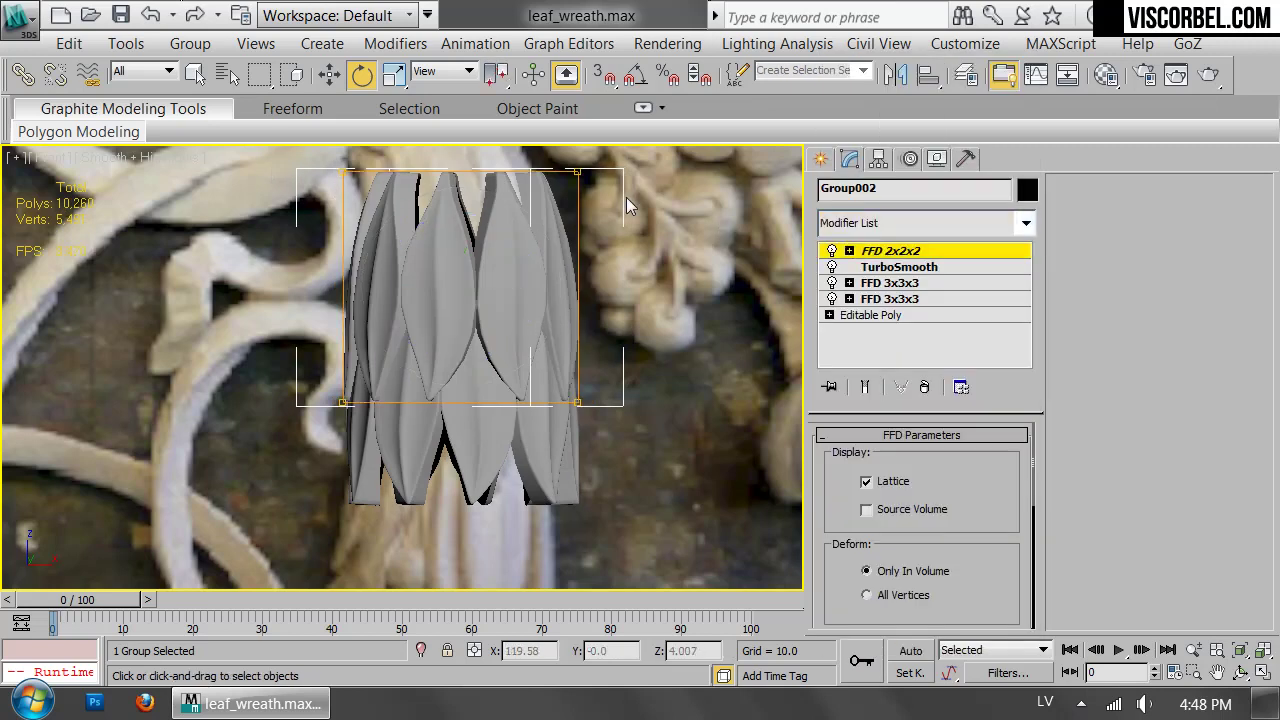
# Taper the upper ring by scaling its top FFD control points to 95% and its bottom control points up slightly.
pyautogui.moveTo(338, 233); pyautogui.dragTo(343, 293, button='middle')
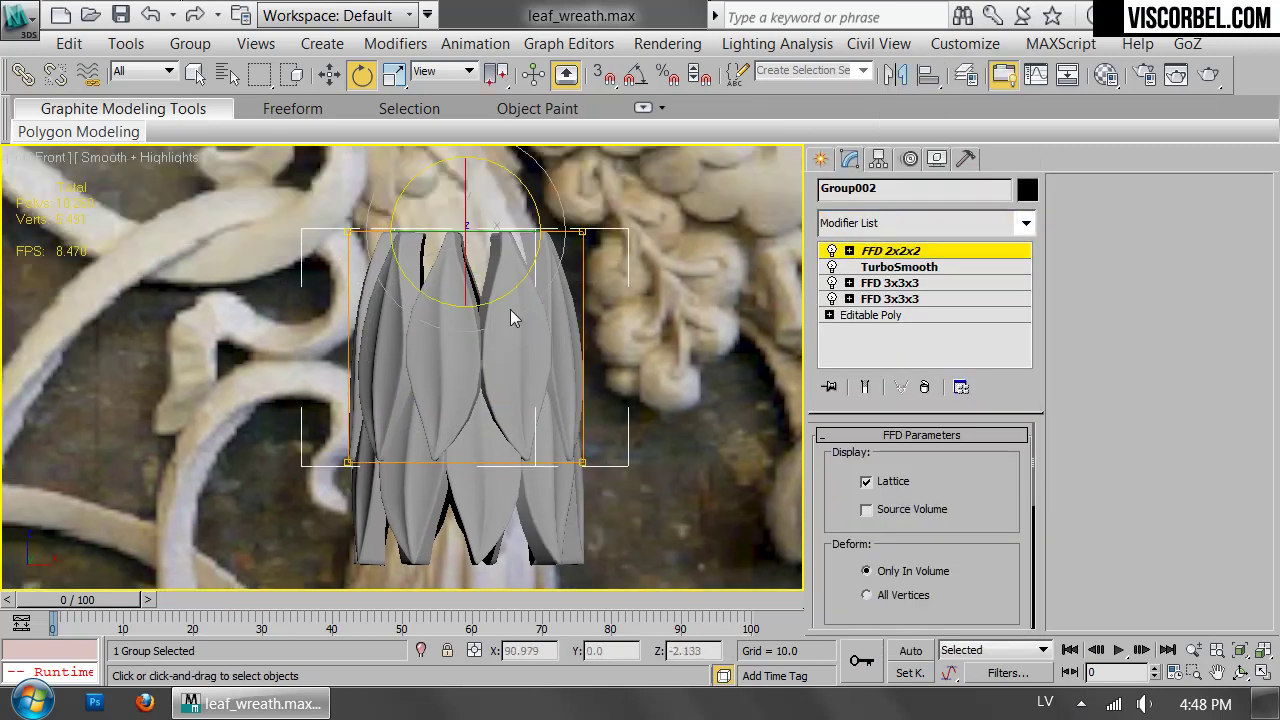
pyautogui.press('r')
pyautogui.moveTo(470, 229); pyautogui.dragTo(475, 235)
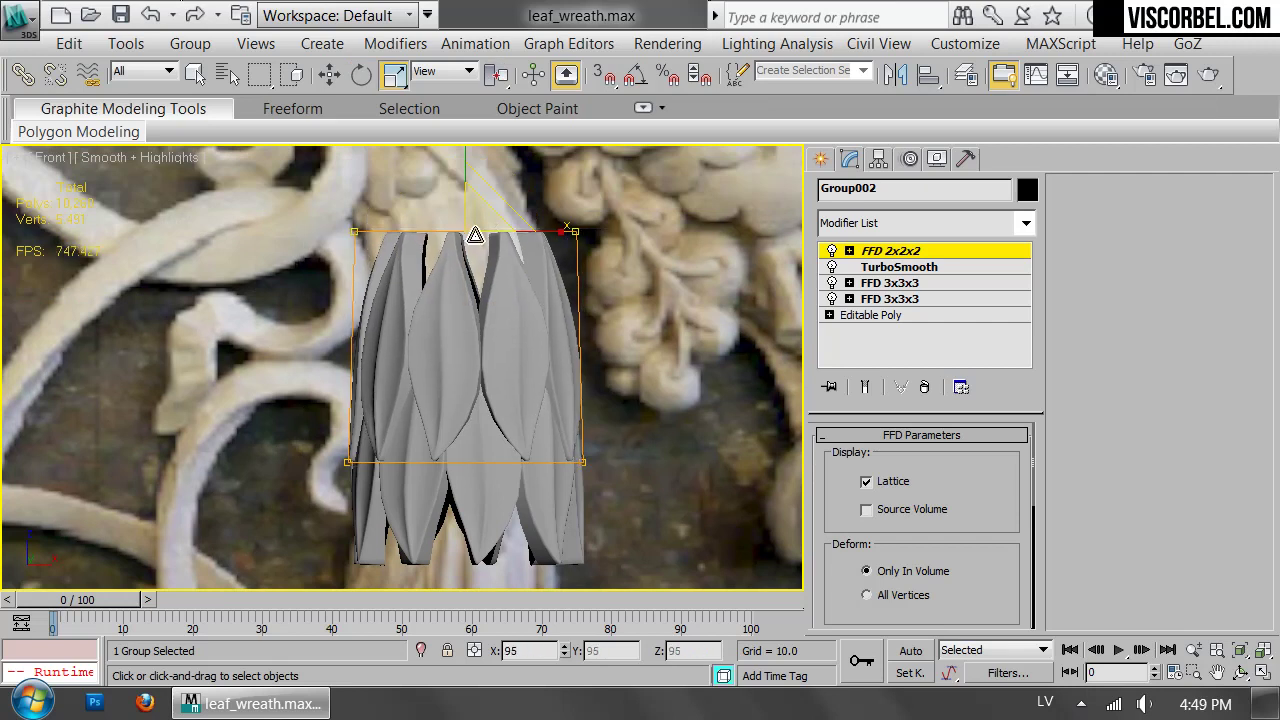
pyautogui.moveTo(268, 416); pyautogui.dragTo(657, 556)
pyautogui.moveTo(465, 456); pyautogui.dragTo(468, 453)
pyautogui.press('1')
pyautogui.click(657, 514)
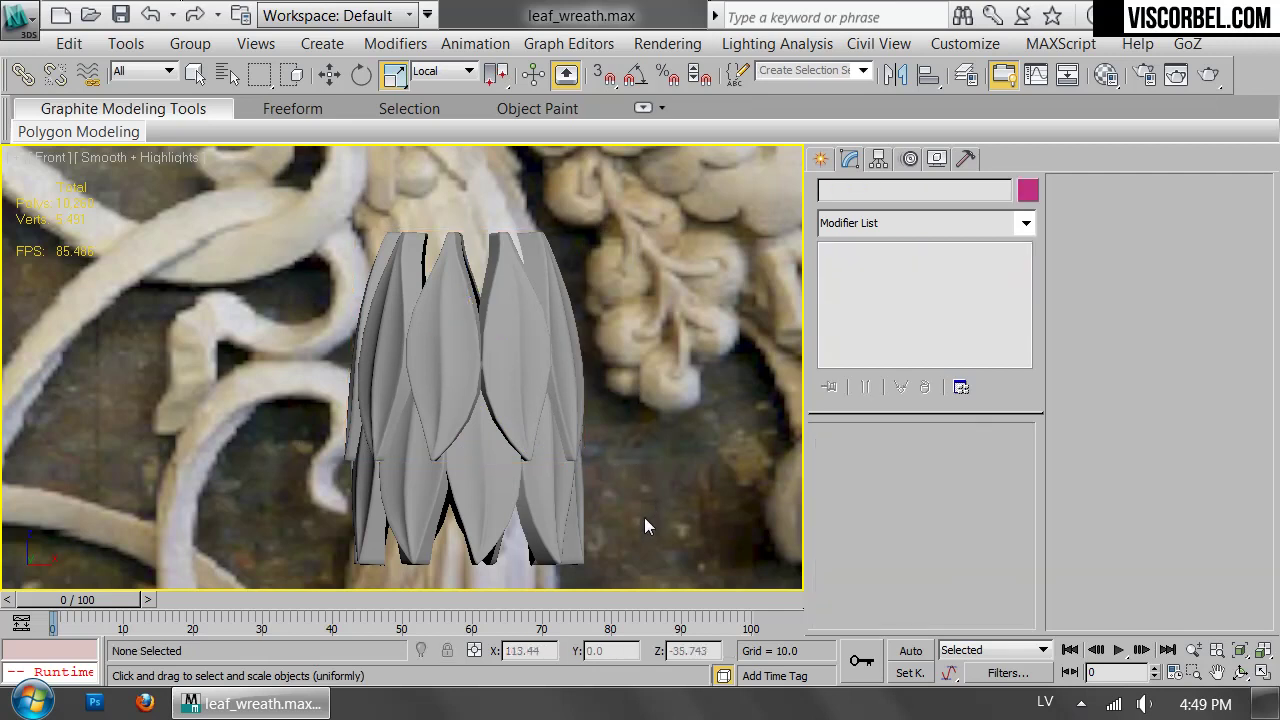
# Delete the original lower ring and clone the tapered ring downward in its place.
pyautogui.click(369, 493)
pyautogui.press('Delete')
pyautogui.moveTo(648, 282); pyautogui.dragTo(212, 384)
pyautogui.press('w')
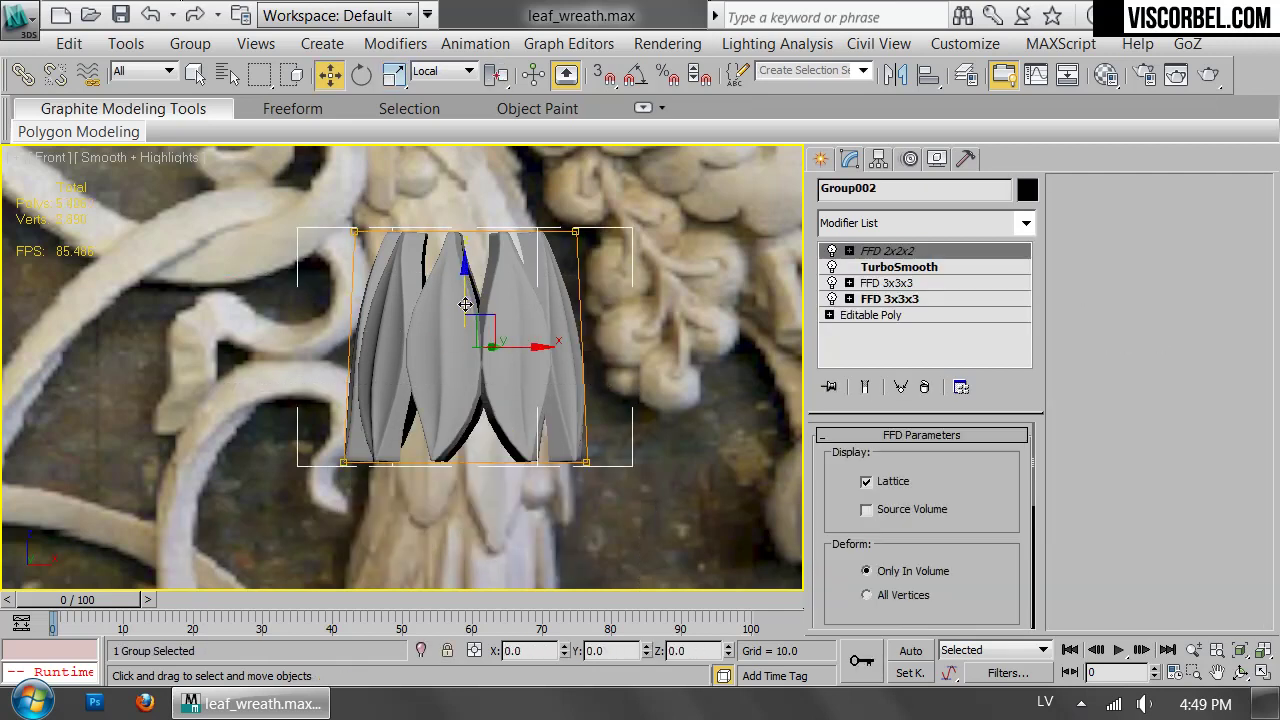
pyautogui.moveTo(468, 292)
pyautogui.keyDown('shift'); pyautogui.mouseDown()
pyautogui.moveTo(450, 105)
pyautogui.moveTo(423, 517)
pyautogui.moveTo(405, 397)
pyautogui.mouseUp(); pyautogui.keyUp('shift')
pyautogui.click(646, 457)
# Rotate the lower tapered ring about -18.5 degrees around the vertical axis so its leaves alternate with the upper ring.
pyautogui.press('e')
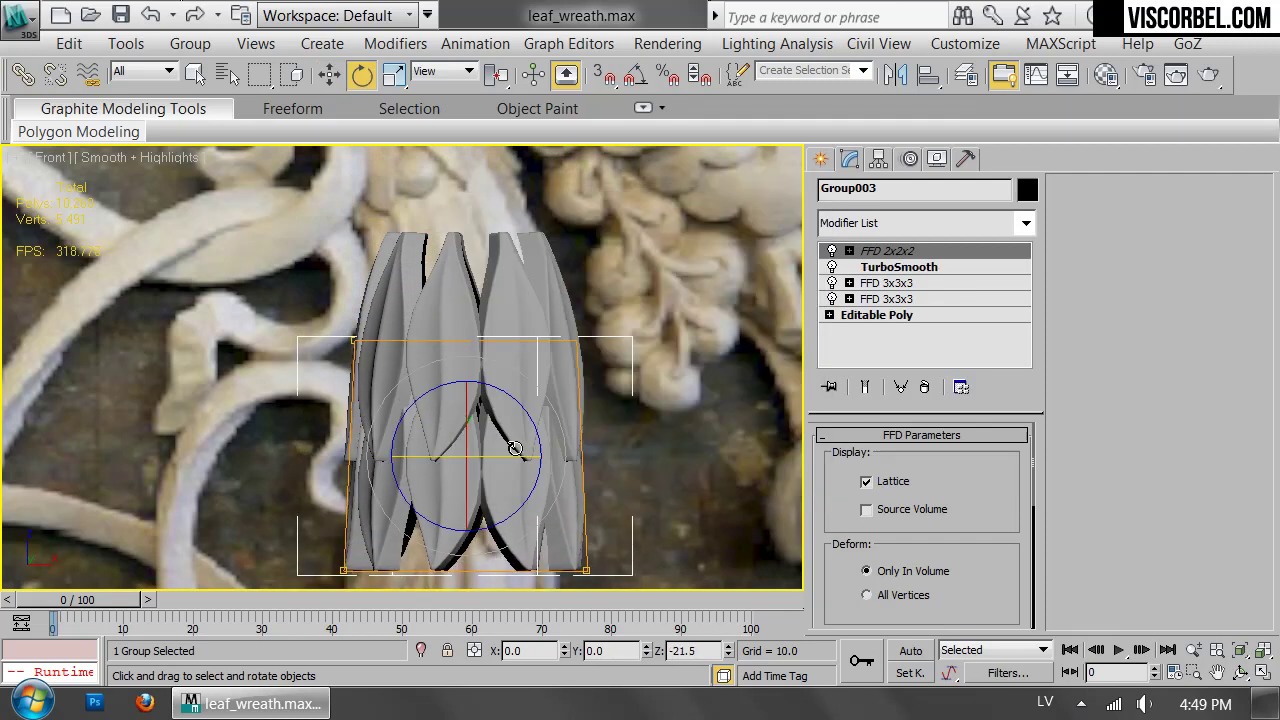
pyautogui.moveTo(497, 458); pyautogui.dragTo(467, 458)
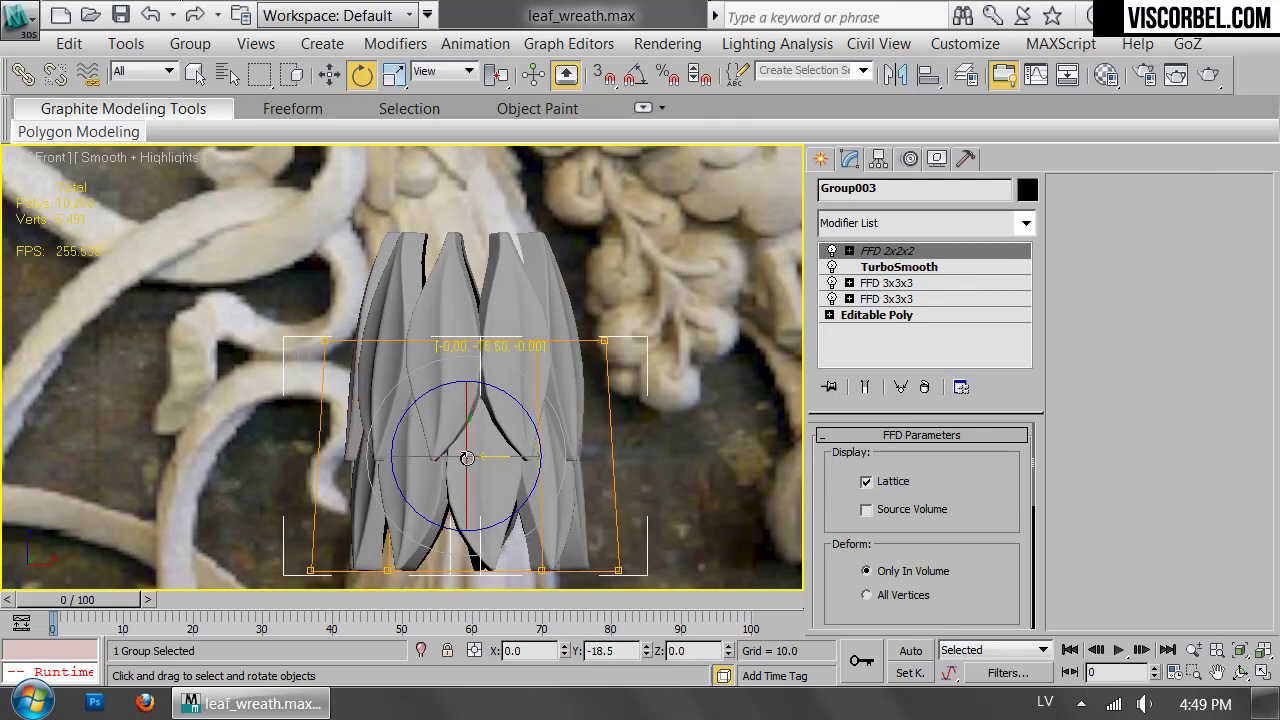
pyautogui.click(699, 367)
# Clone both rings about 37 units upward as one Instance and rotate the new pair slightly around the vertical axis.
pyautogui.scroll(-2, 699, 367)
pyautogui.moveTo(699, 367); pyautogui.dragTo(669, 346, button='middle')
pyautogui.moveTo(669, 346); pyautogui.dragTo(496, 373)
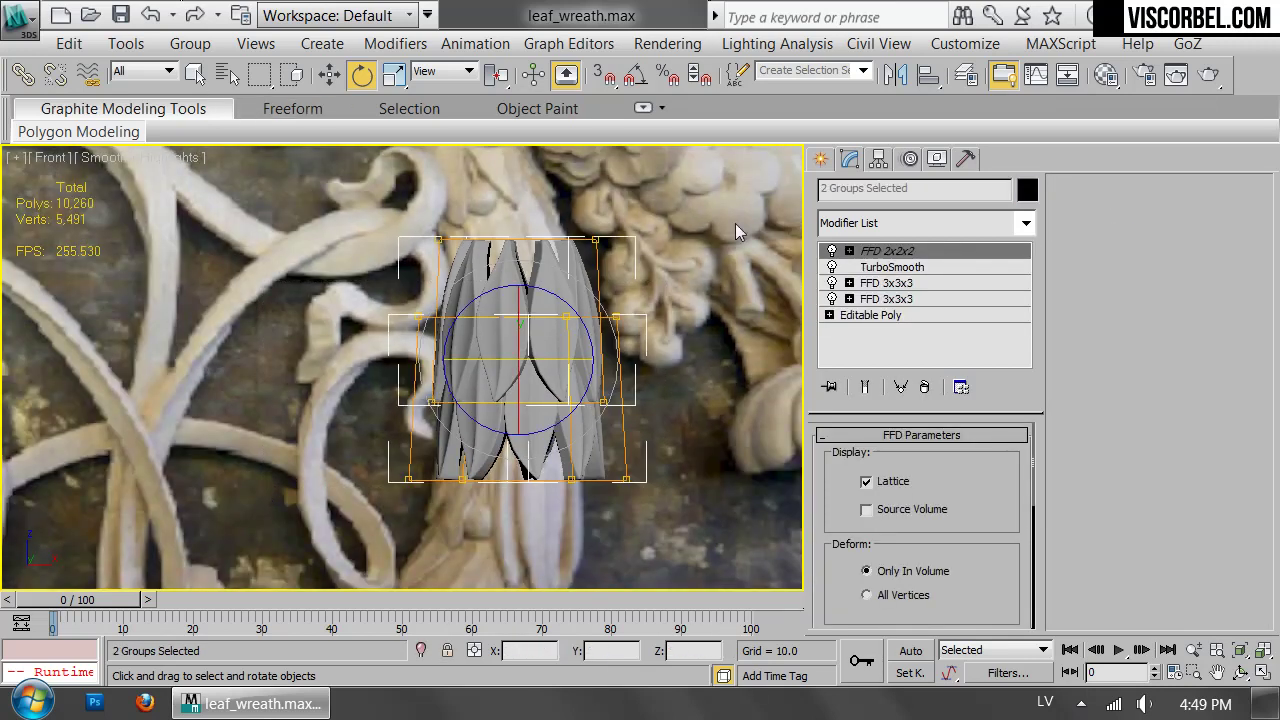
pyautogui.scroll(2, 560, 340)
pyautogui.press('w')
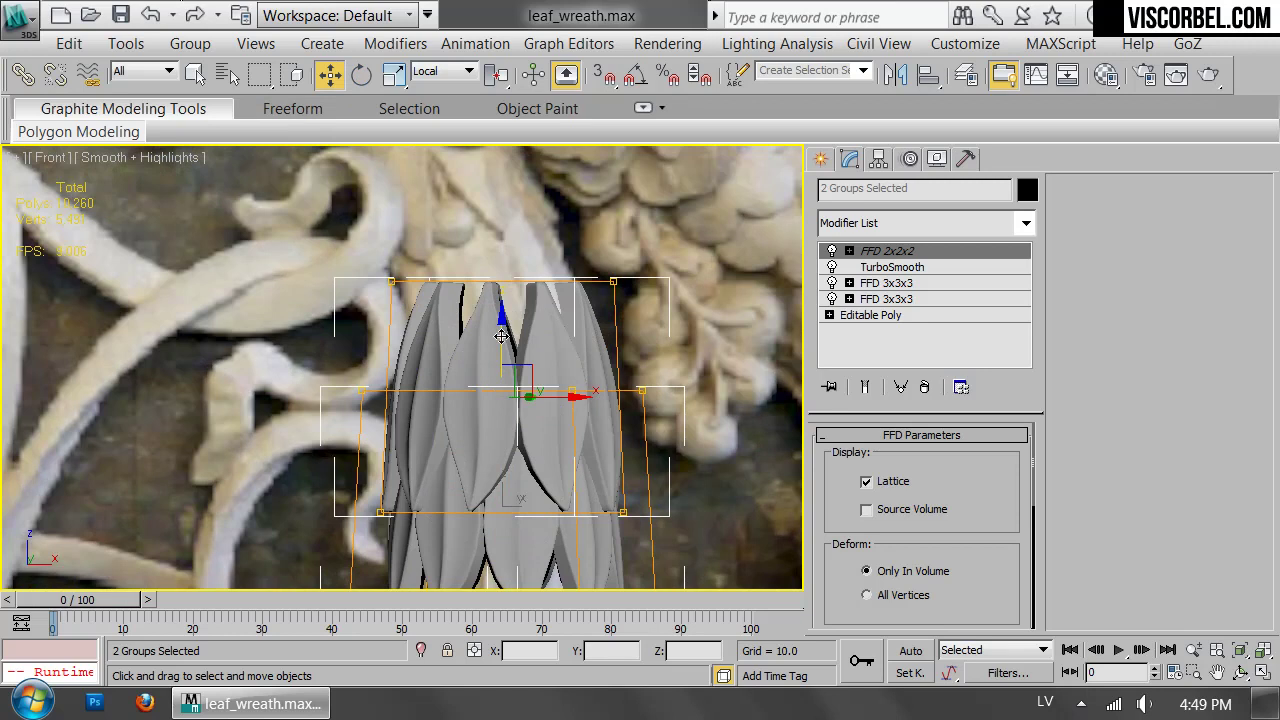
pyautogui.moveTo(508, 336); pyautogui.dragTo(497, 108)
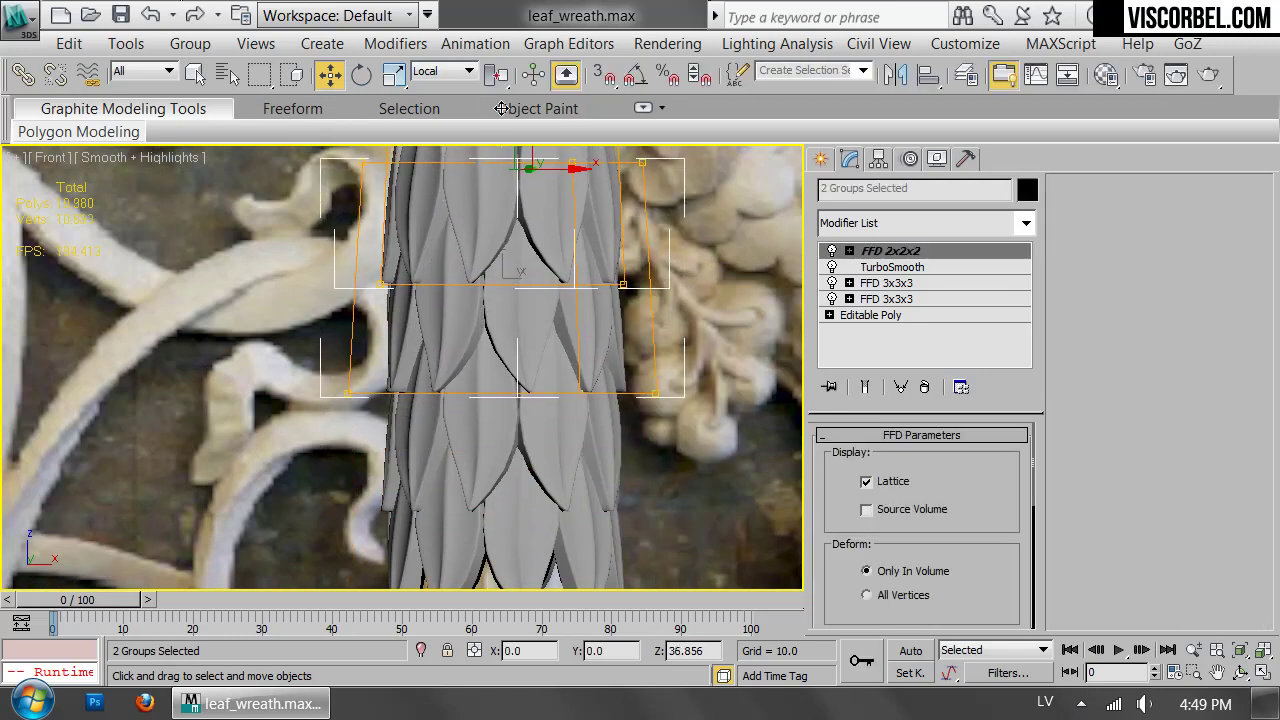
pyautogui.hotkey('ctrl', 'v')
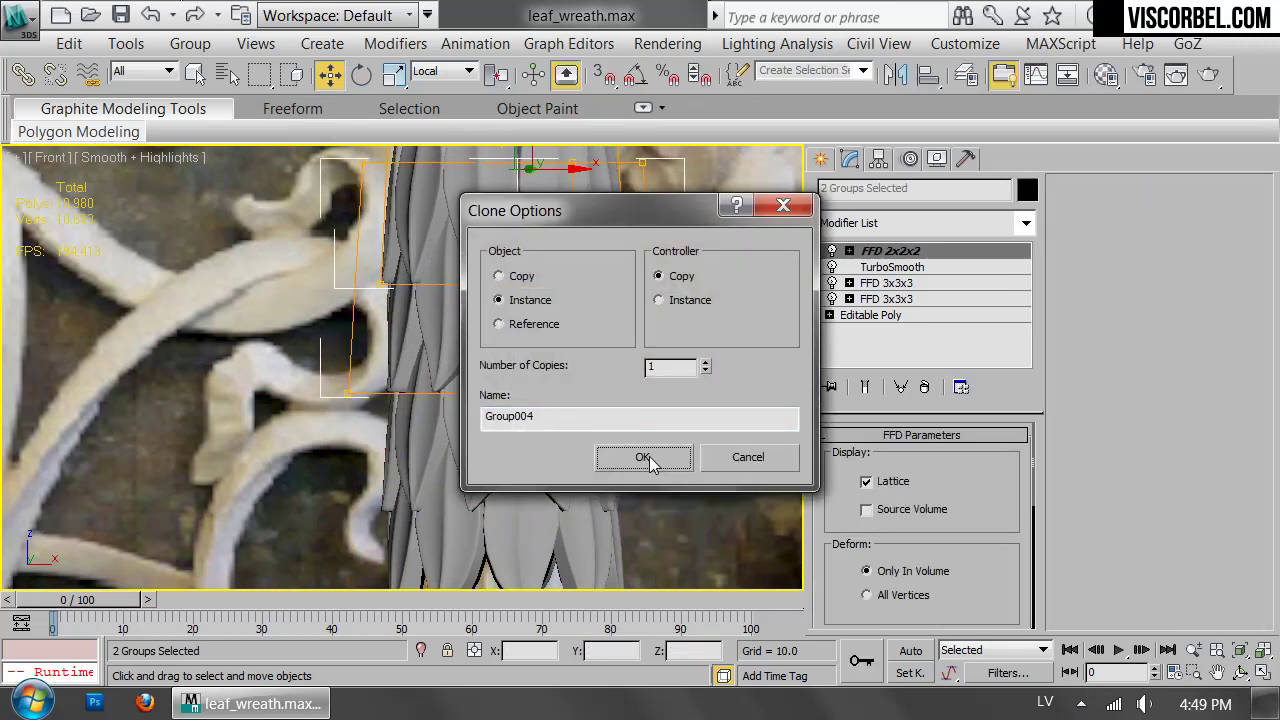
pyautogui.click(645, 458)
pyautogui.scroll(-3, 550, 248)
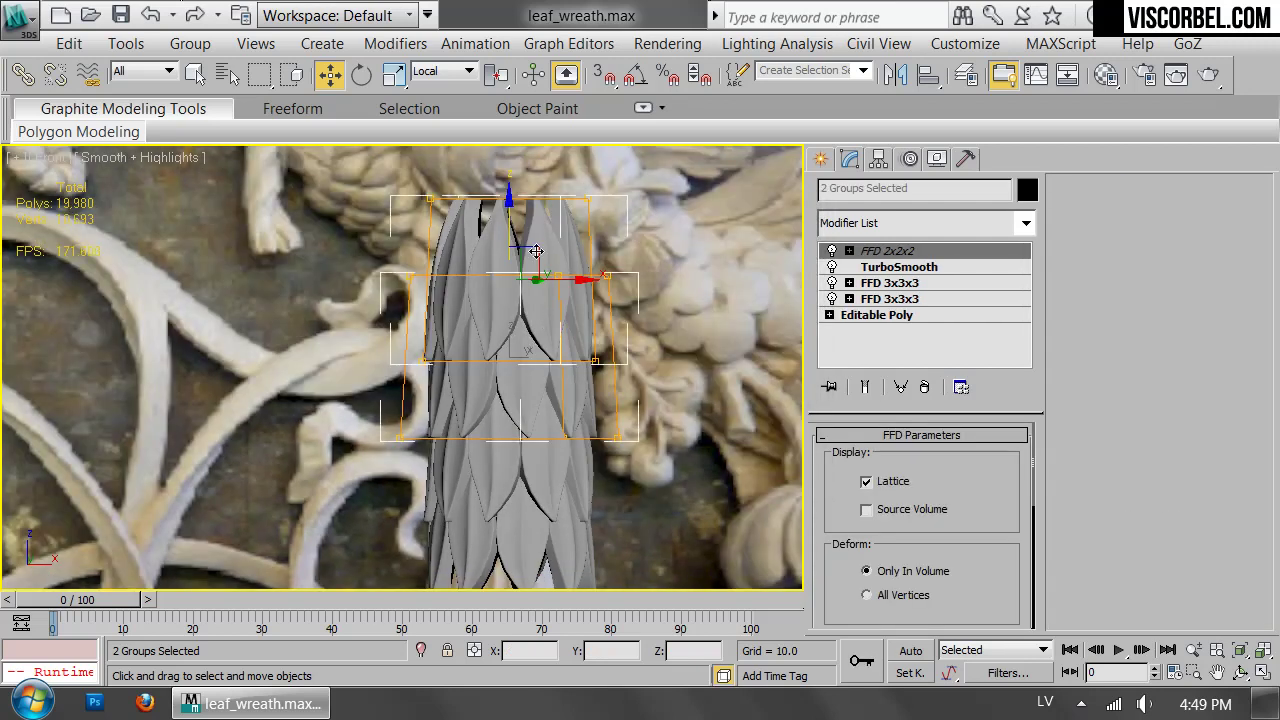
pyautogui.press('e')
pyautogui.moveTo(538, 314); pyautogui.dragTo(542, 311)
# Clone the topmost pair of rings upward again as one Instance and give it a slight rotation.
pyautogui.moveTo(548, 300); pyautogui.dragTo(551, 370, button='middle')
pyautogui.press('w')
pyautogui.moveTo(508, 298)
pyautogui.keyDown('shift'); pyautogui.mouseDown()
pyautogui.moveTo(520, 134)
pyautogui.moveTo(530, 167)
pyautogui.mouseUp(); pyautogui.keyUp('shift')
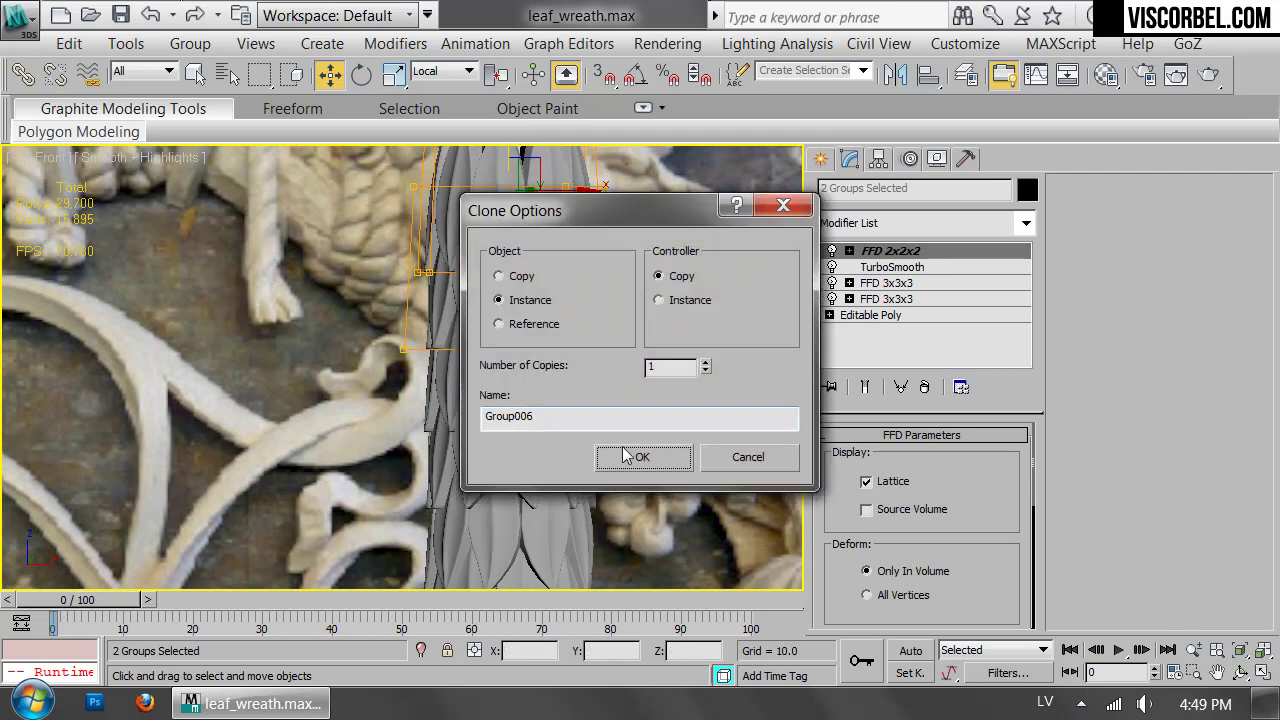
pyautogui.click(651, 454)
pyautogui.press('e')
pyautogui.moveTo(555, 231); pyautogui.dragTo(543, 231)
# Extend the leaf column with a fourth pair of rings cloned above the third and rotate it slightly around the column.
pyautogui.scroll(-4, 587, 360)
pyautogui.moveTo(583, 350); pyautogui.dragTo(579, 413, button='middle')
pyautogui.scroll(4, 560, 335)
pyautogui.press('w')
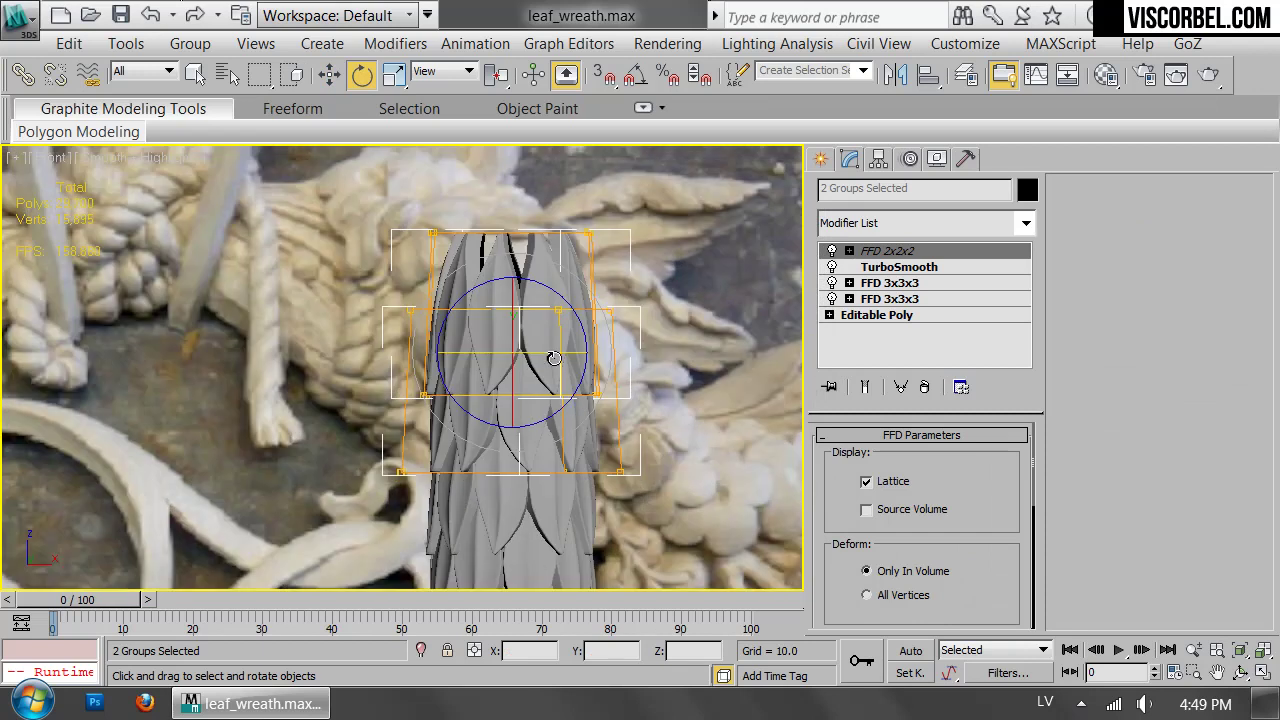
pyautogui.keyDown('shift'); pyautogui.moveTo(514, 272); pyautogui.dragTo(518, 118); pyautogui.keyUp('shift')
pyautogui.press('Return')
pyautogui.press('e')
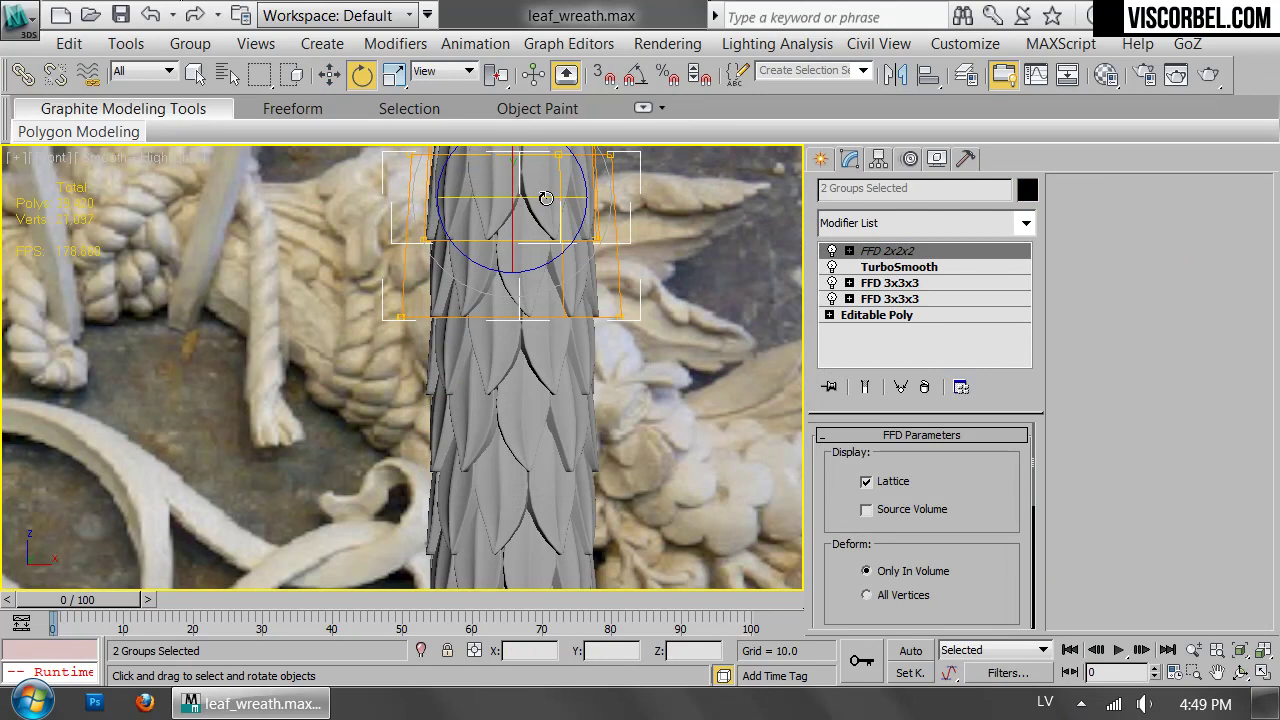
pyautogui.moveTo(546, 198); pyautogui.dragTo(552, 199)
pyautogui.scroll(-5, 600, 330)
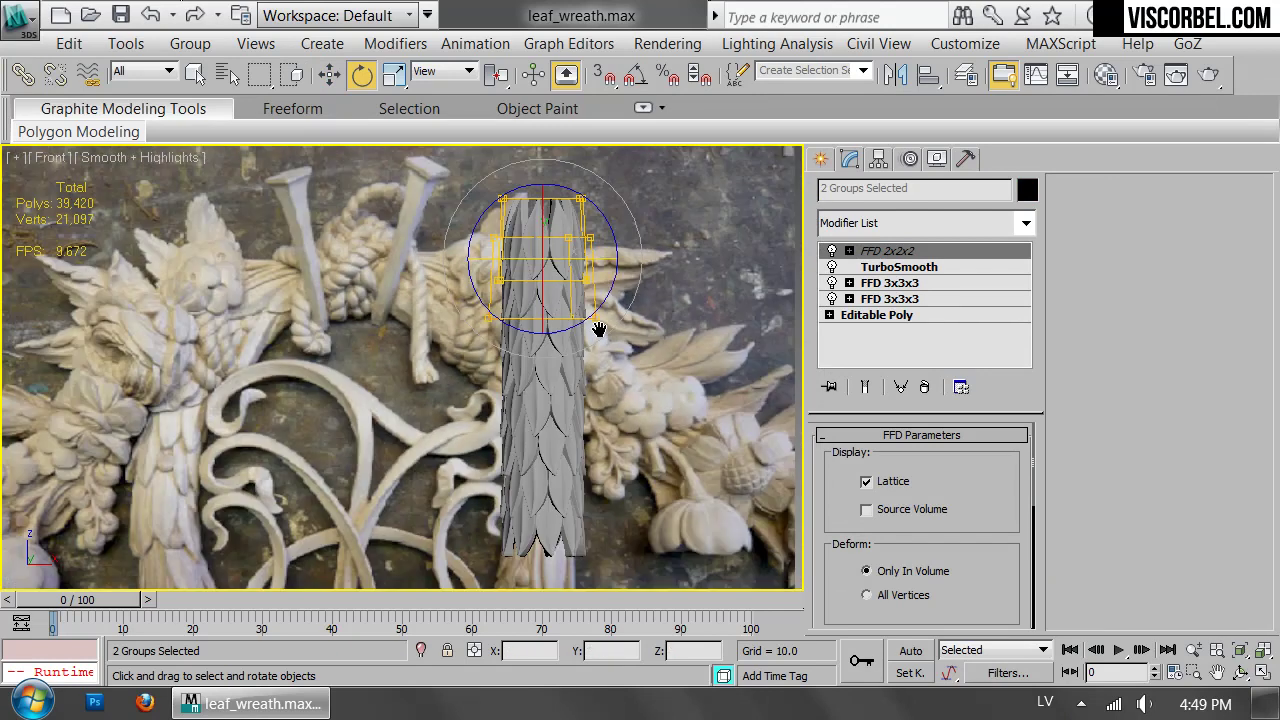
pyautogui.moveTo(600, 329); pyautogui.dragTo(600, 285, button='middle')
pyautogui.click(661, 294)
# Select all eight ring groups and move the leaf column along X, clear of the reference wreath.
pyautogui.moveTo(615, 358); pyautogui.dragTo(718, 327, button='middle')
pyautogui.rightClick(690, 316)
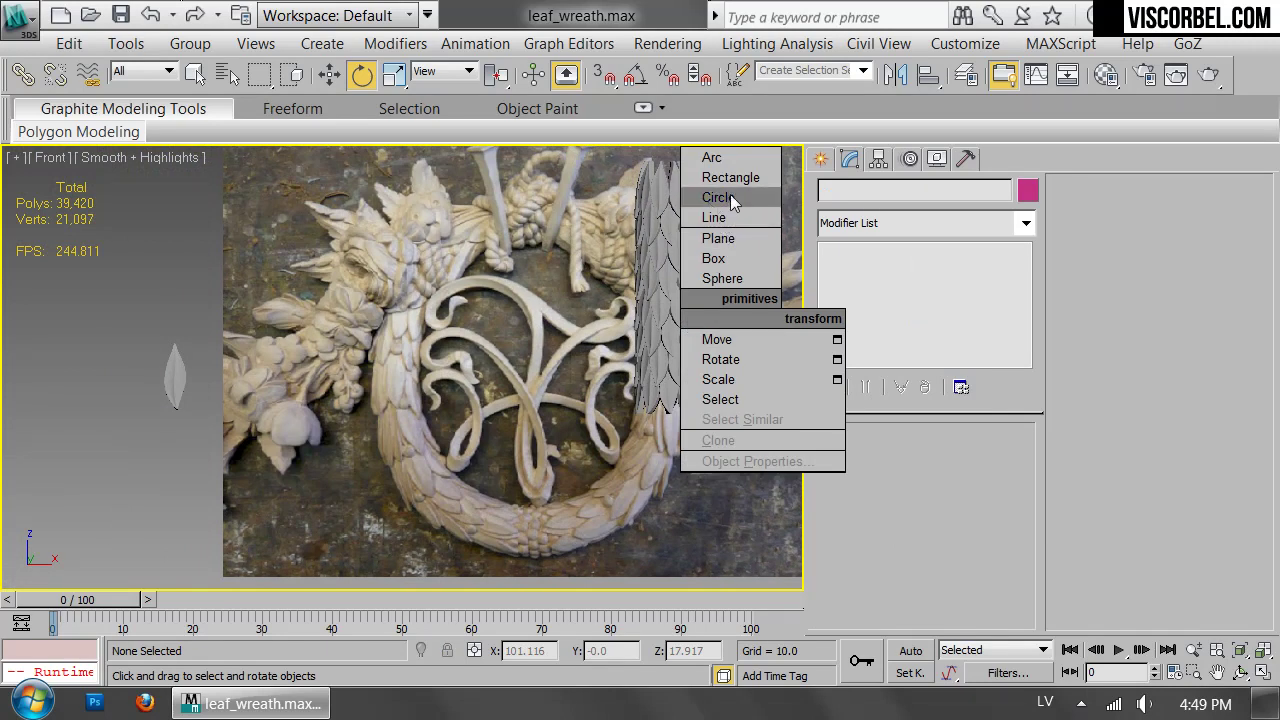
pyautogui.moveTo(495, 310); pyautogui.dragTo(400, 355, button='middle')
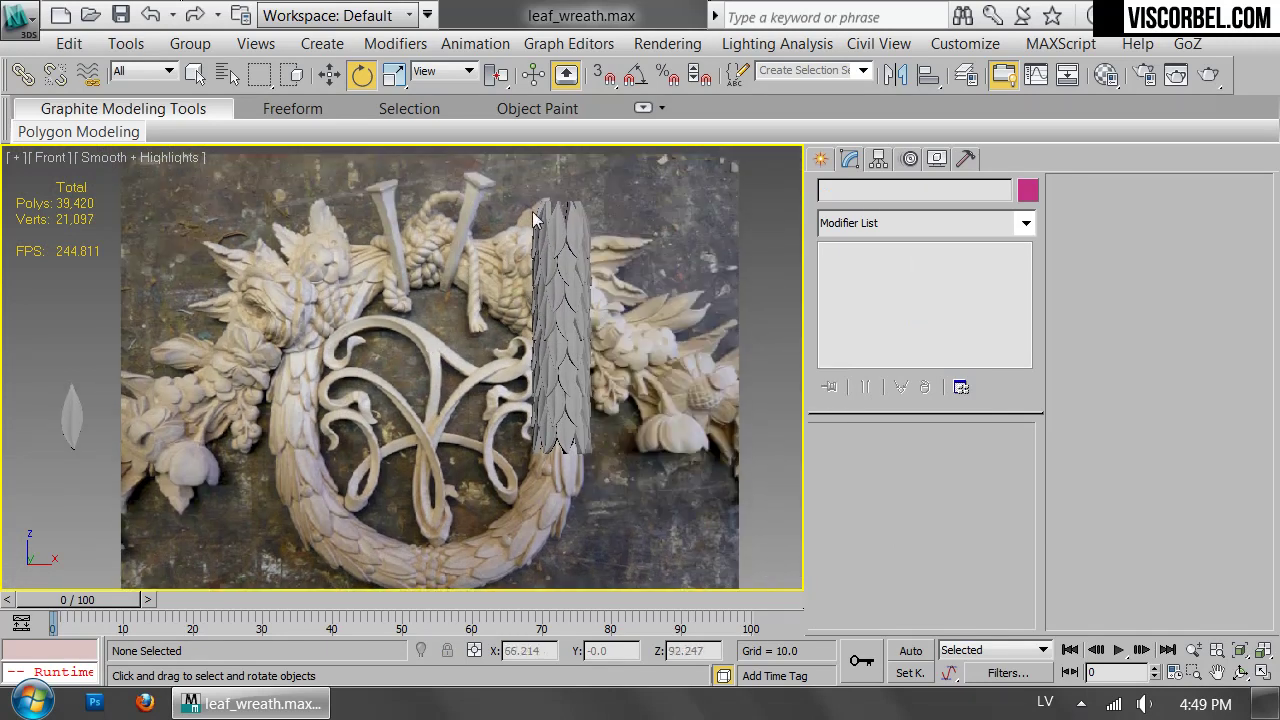
pyautogui.moveTo(609, 525); pyautogui.dragTo(611, 528)
pyautogui.press('w')
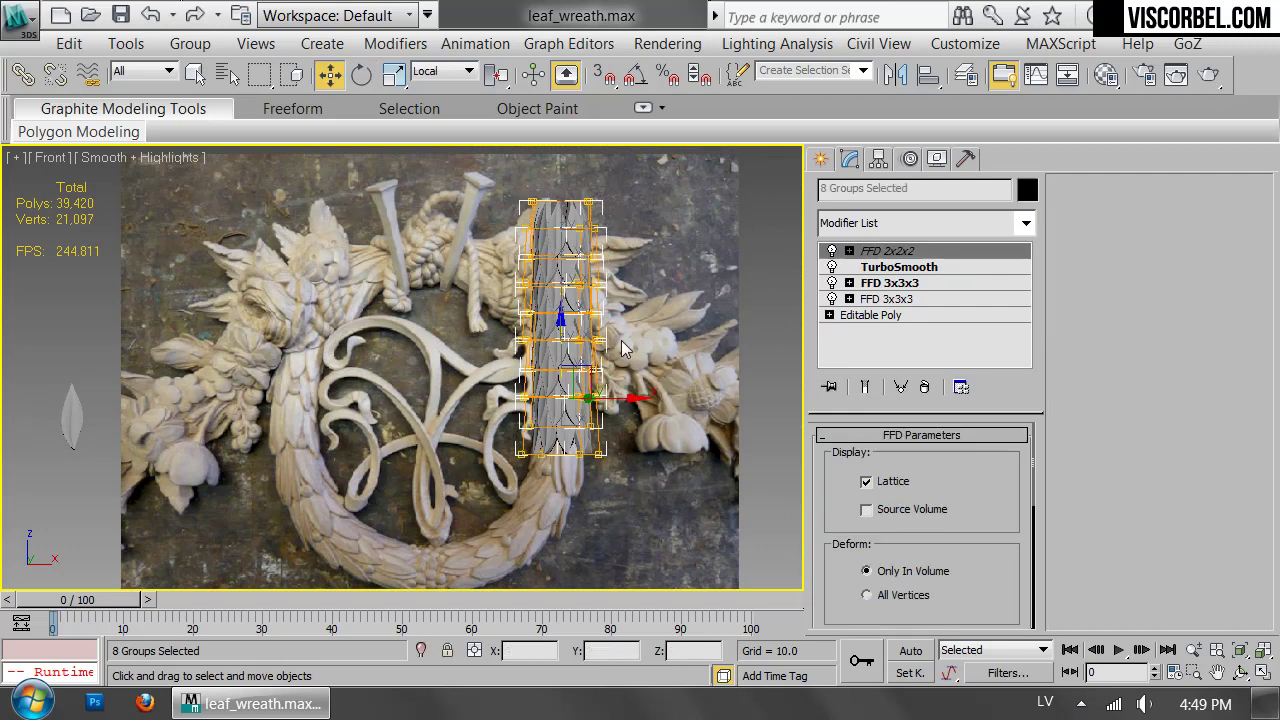
pyautogui.moveTo(628, 399); pyautogui.dragTo(735, 400)
pyautogui.click(609, 507)
# Draw a circle spline following the carved wreath in the reference photo and switch the Front view to wireframe.
pyautogui.rightClick(638, 358)
pyautogui.click(675, 246)
pyautogui.moveTo(419, 422); pyautogui.dragTo(472, 527)
pyautogui.hotkey('ctrl', 'z')
pyautogui.moveTo(280, 425); pyautogui.dragTo(563, 418)
pyautogui.press('F4')
pyautogui.press('F3')
pyautogui.press('w')
# Convert the circle to an Editable Spline with Enable In Viewport turned off, and enter its Spline sub-object level.
pyautogui.rightClick(521, 421)
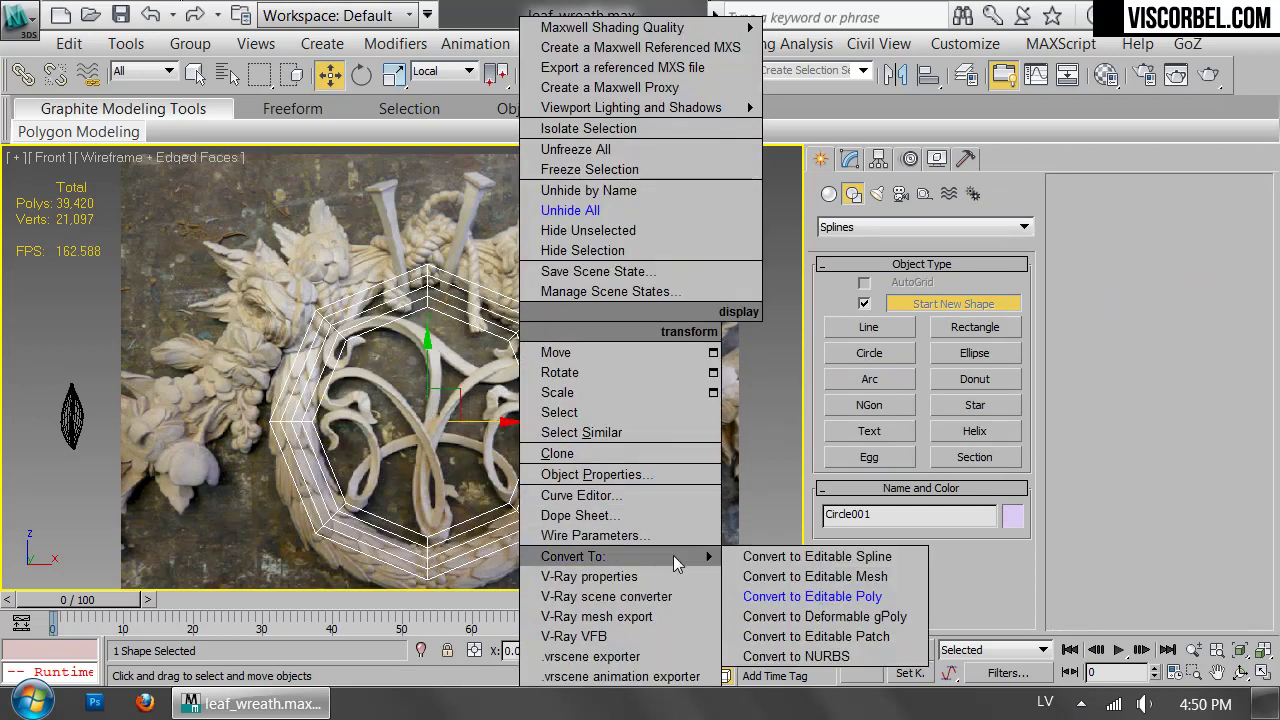
pyautogui.moveTo(690, 556)
pyautogui.click(785, 556)
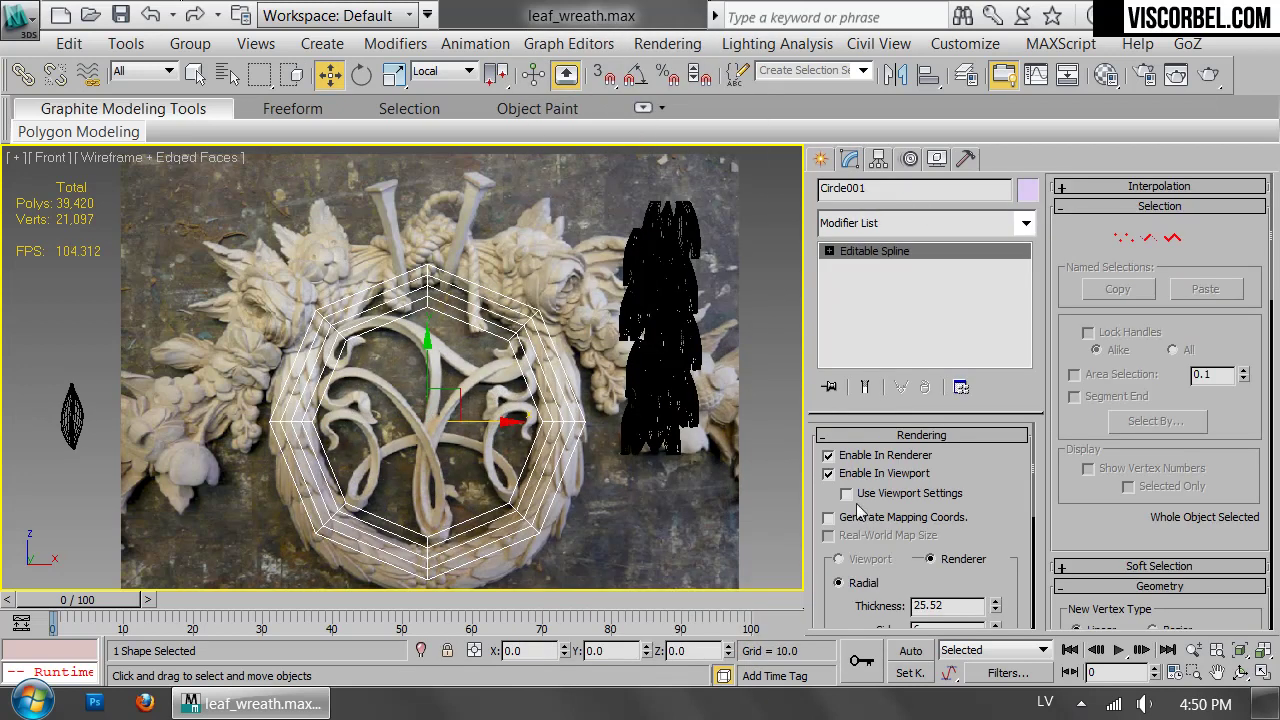
pyautogui.click(828, 473)
pyautogui.press('3')
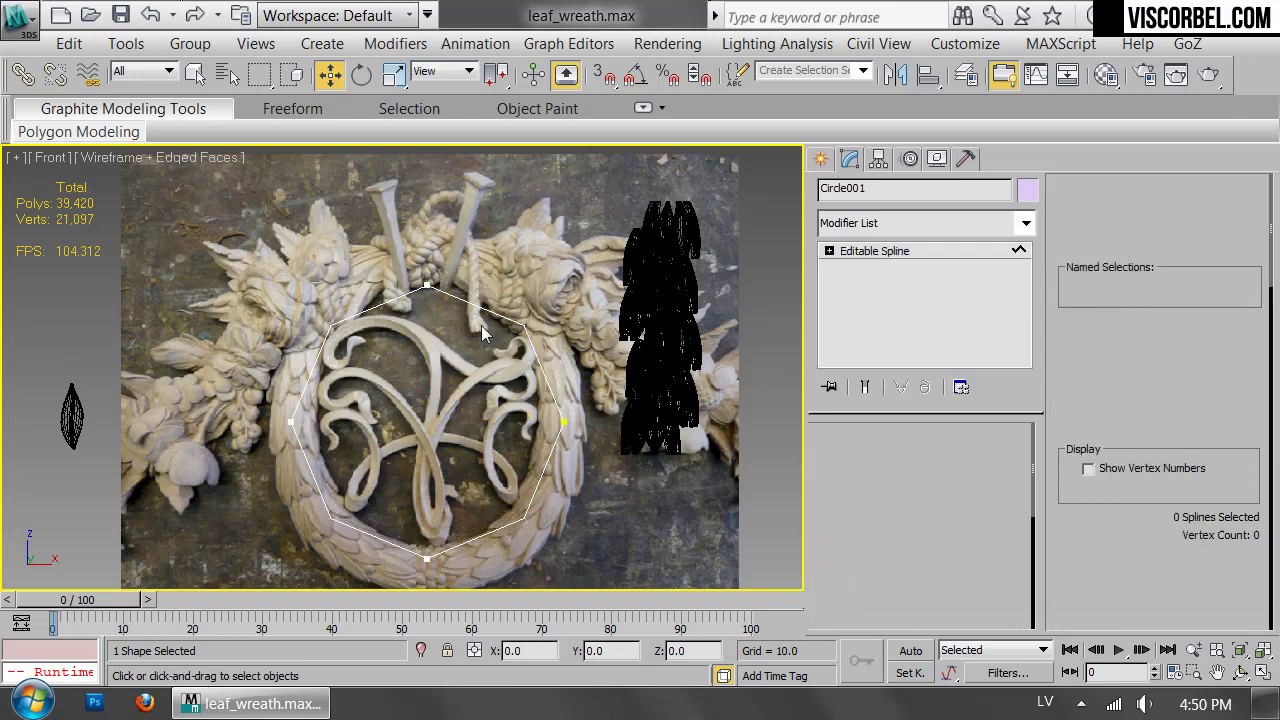
# Set the circle spline's interpolation steps to 6.
pyautogui.click(1110, 187)
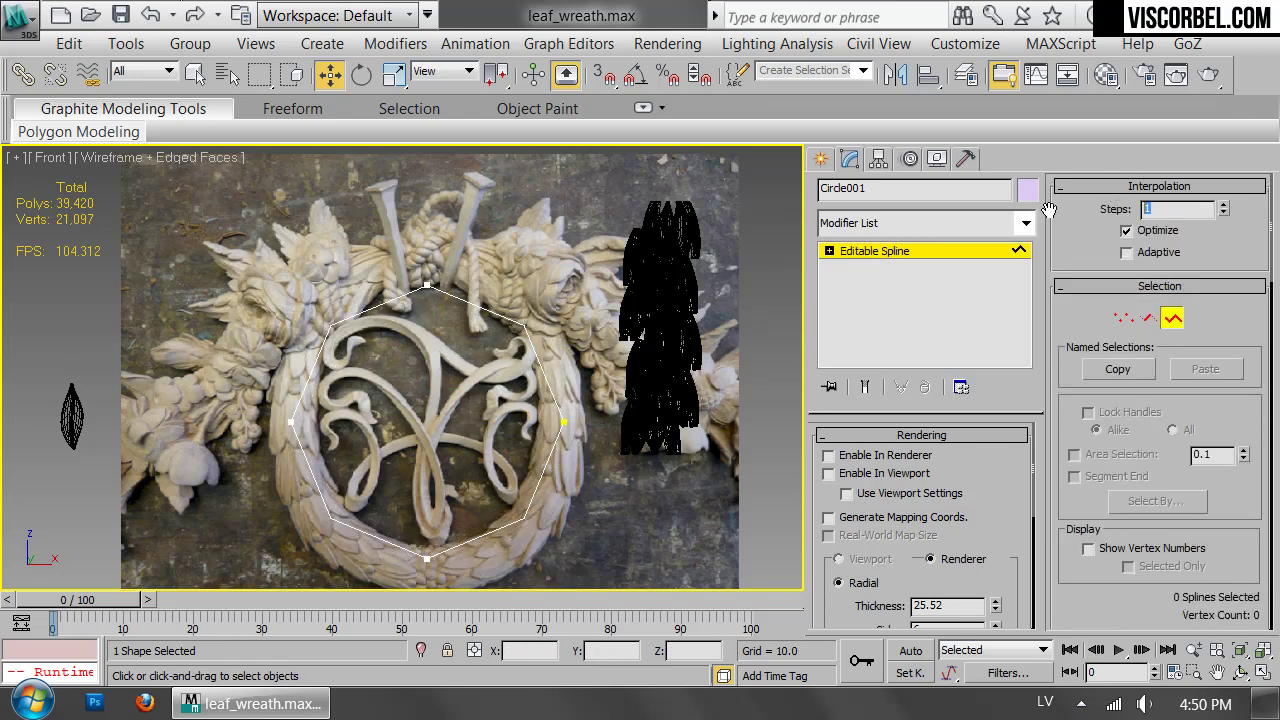
pyautogui.press('Return')
pyautogui.moveTo(464, 327); pyautogui.dragTo(505, 300, button='middle')
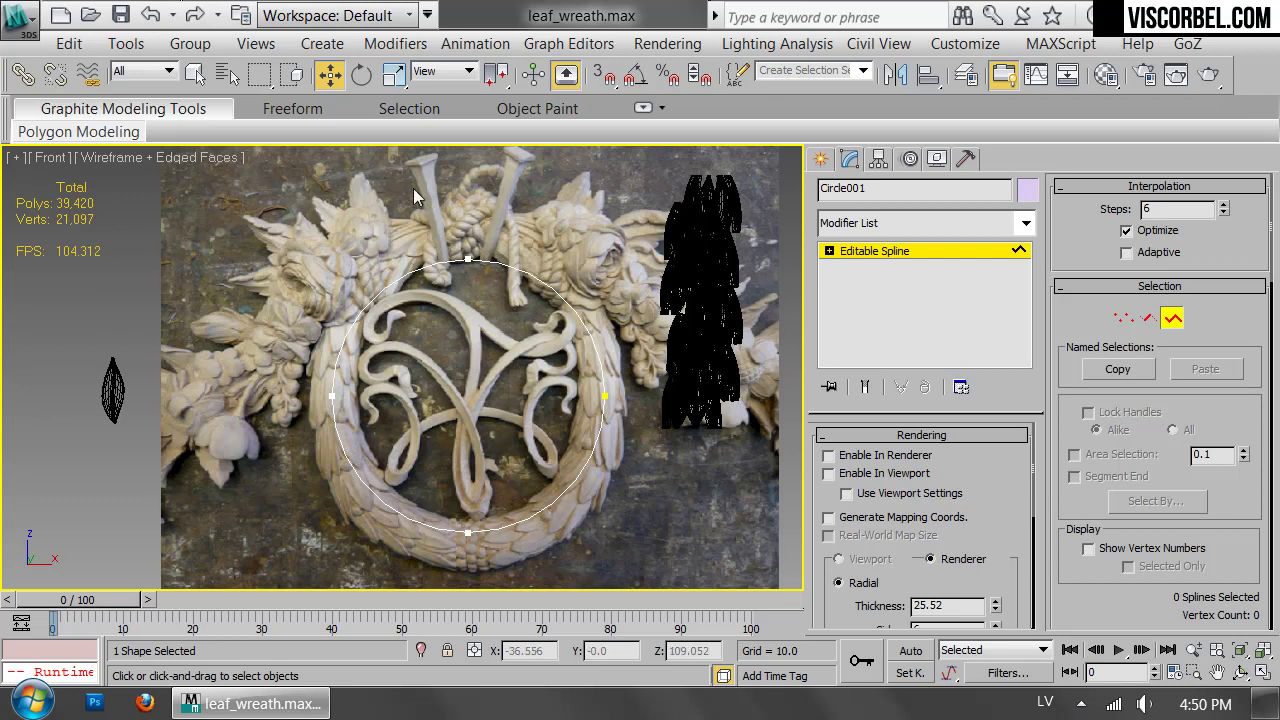
# Scale the circle spline up and stretch it vertically to about 209 high so it follows the middle of the carved wreath.
pyautogui.moveTo(433, 212); pyautogui.dragTo(573, 432)
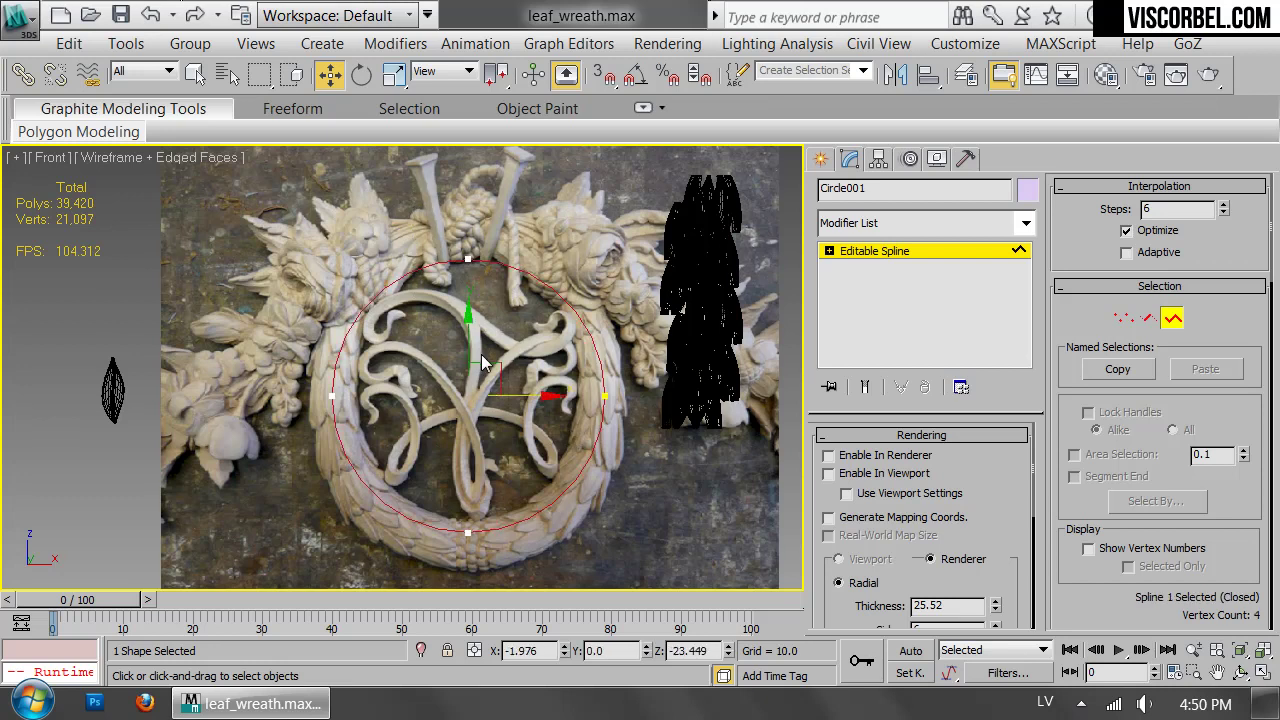
pyautogui.press('3')
pyautogui.press('3')
pyautogui.click(829, 251)
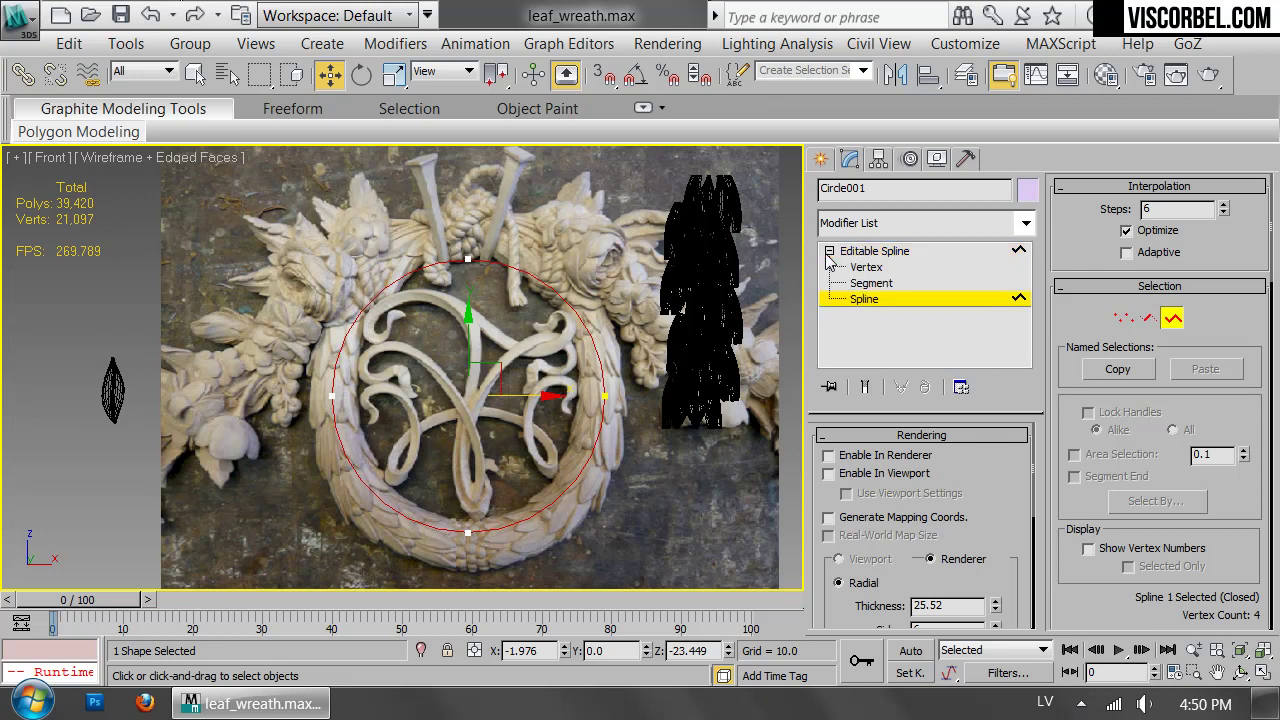
pyautogui.click(829, 251)
pyautogui.press('r')
pyautogui.moveTo(474, 387); pyautogui.dragTo(474, 384)
pyautogui.moveTo(471, 308); pyautogui.dragTo(471, 301)
# Delete the left-hand segments of the oval spline, keeping only its right half, and leave the Segment sub-object level.
pyautogui.press('2')
pyautogui.moveTo(300, 290); pyautogui.dragTo(403, 543)
pyautogui.press('Delete')
pyautogui.press('2')
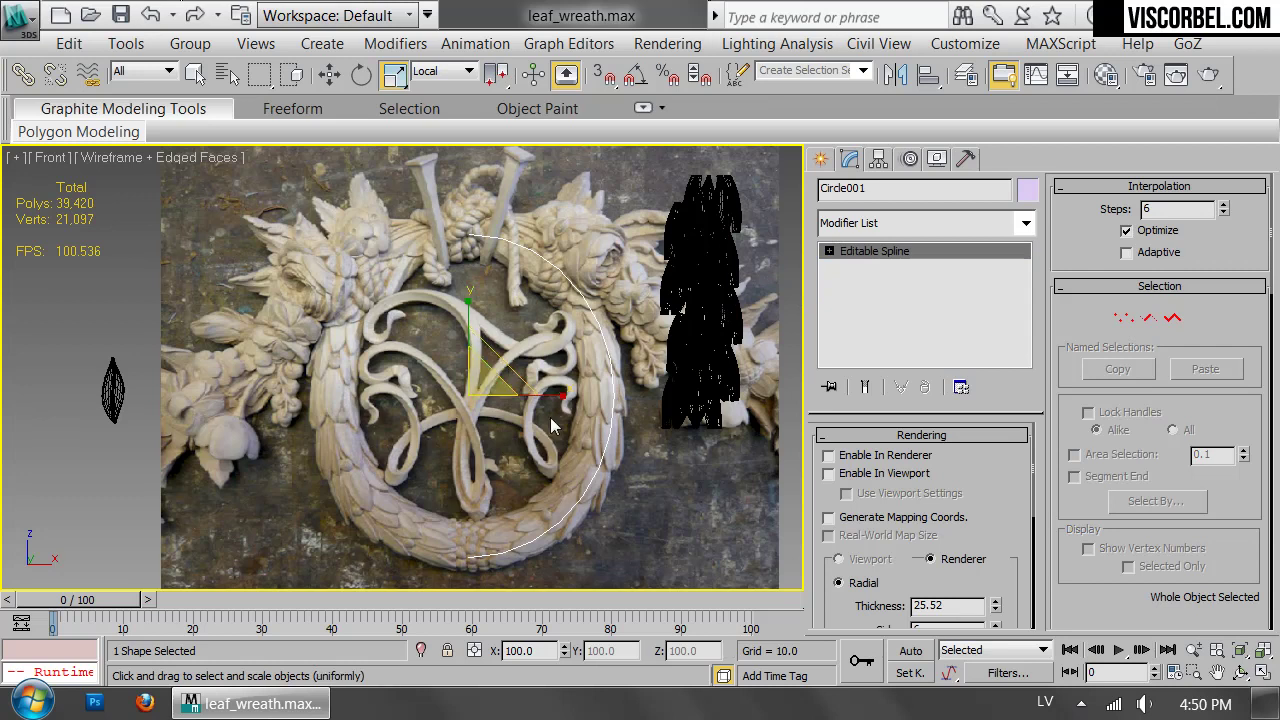
# Measure the half-oval spline's length and draw a narrow rectangle beside the photo, 312 long and about 62 wide.
pyautogui.click(966, 159)
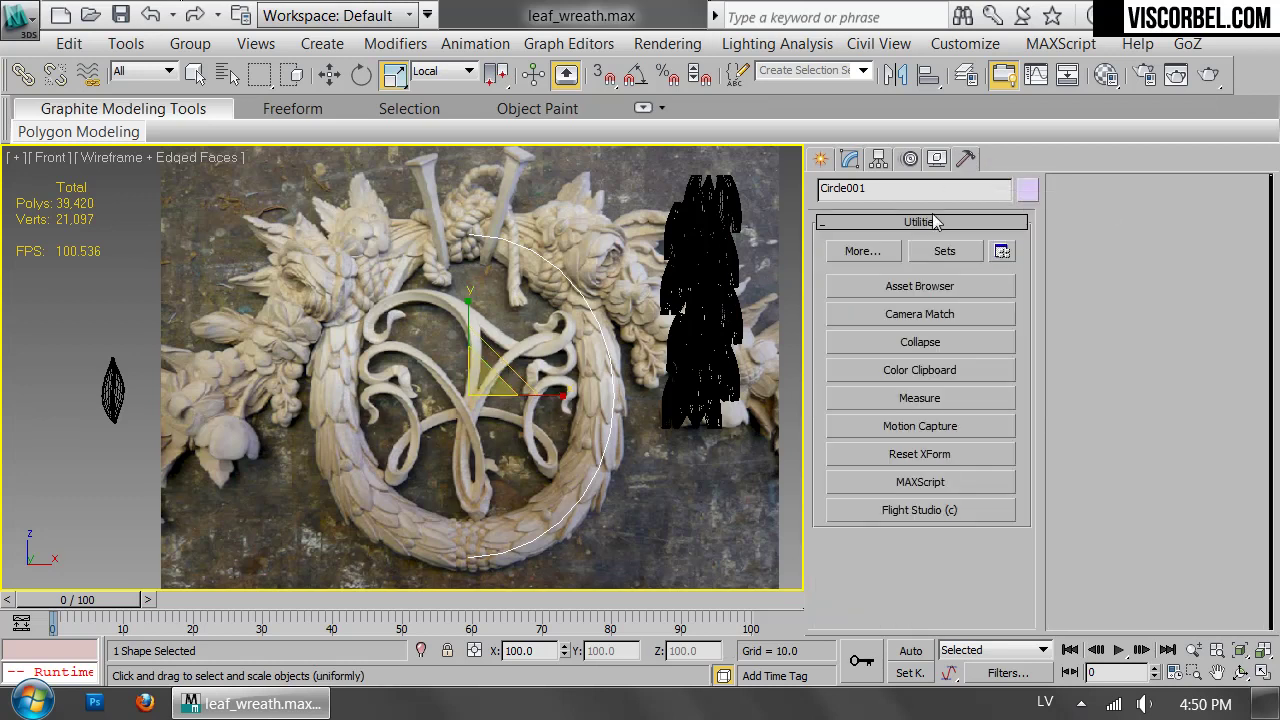
pyautogui.click(921, 400)
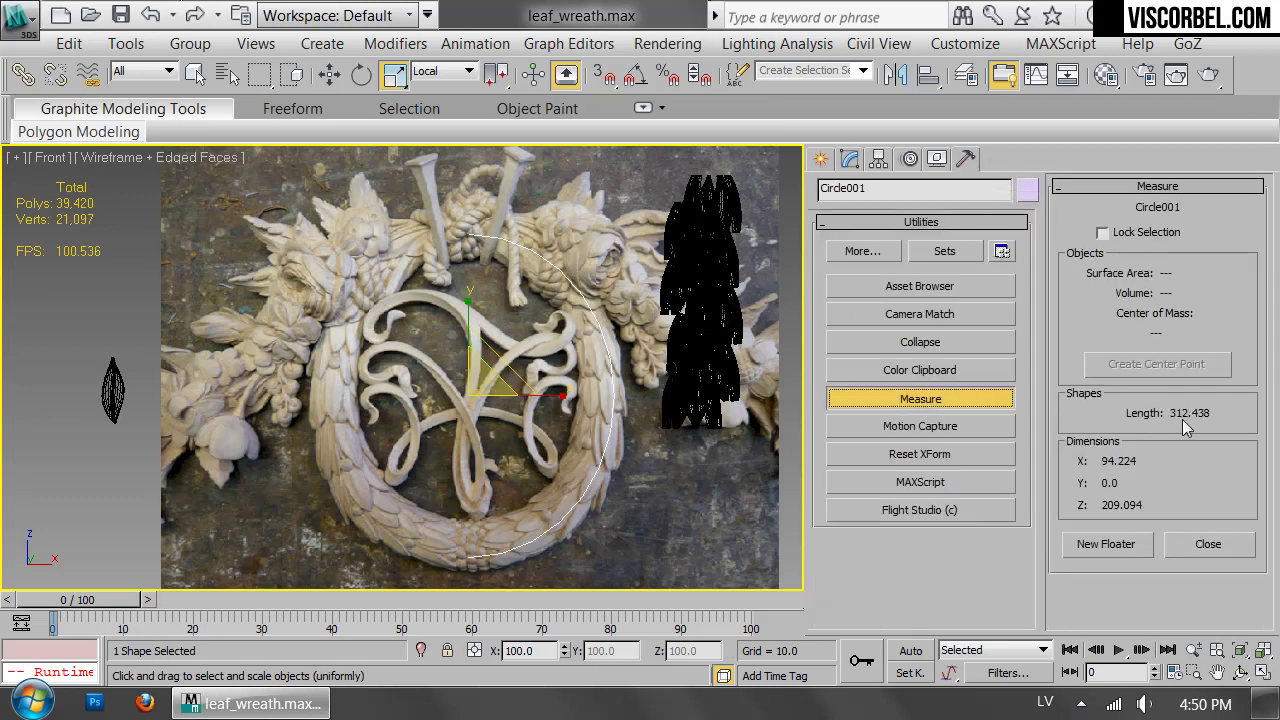
pyautogui.moveTo(574, 398); pyautogui.dragTo(454, 434, button='middle')
pyautogui.scroll(-4, 454, 434)
pyautogui.rightClick(563, 348)
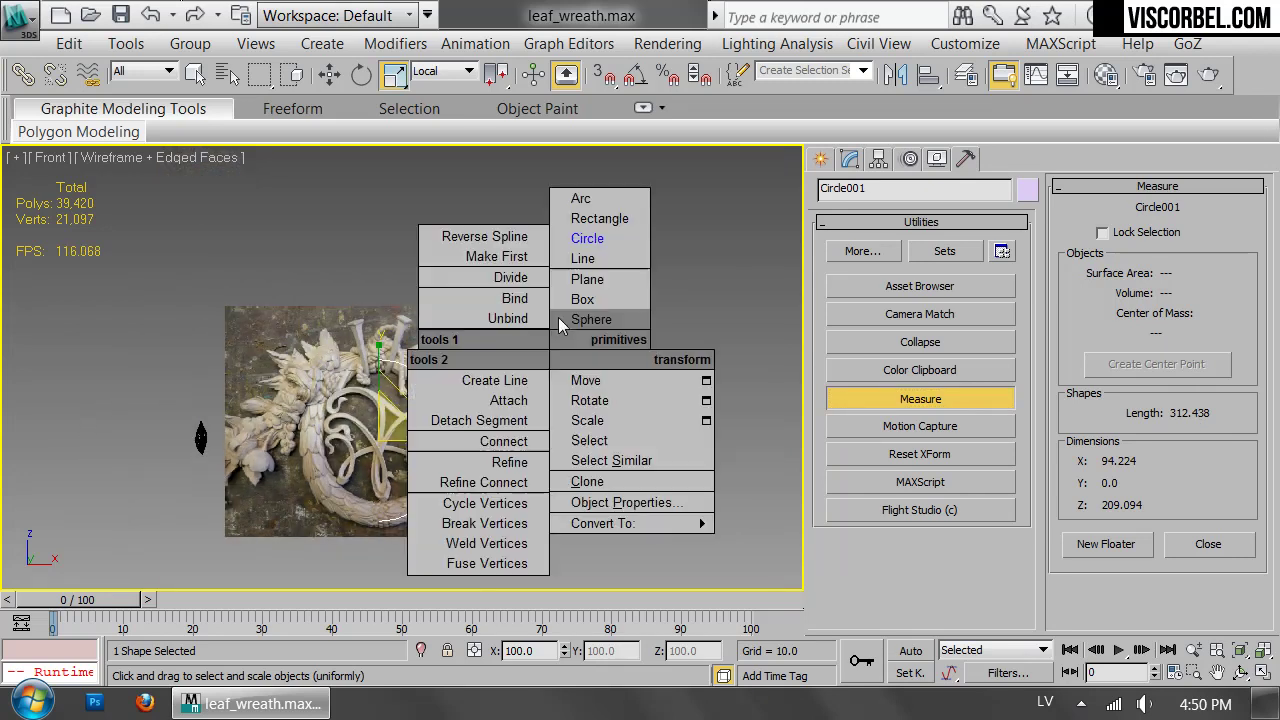
pyautogui.click(592, 220)
pyautogui.moveTo(567, 197); pyautogui.dragTo(616, 465)
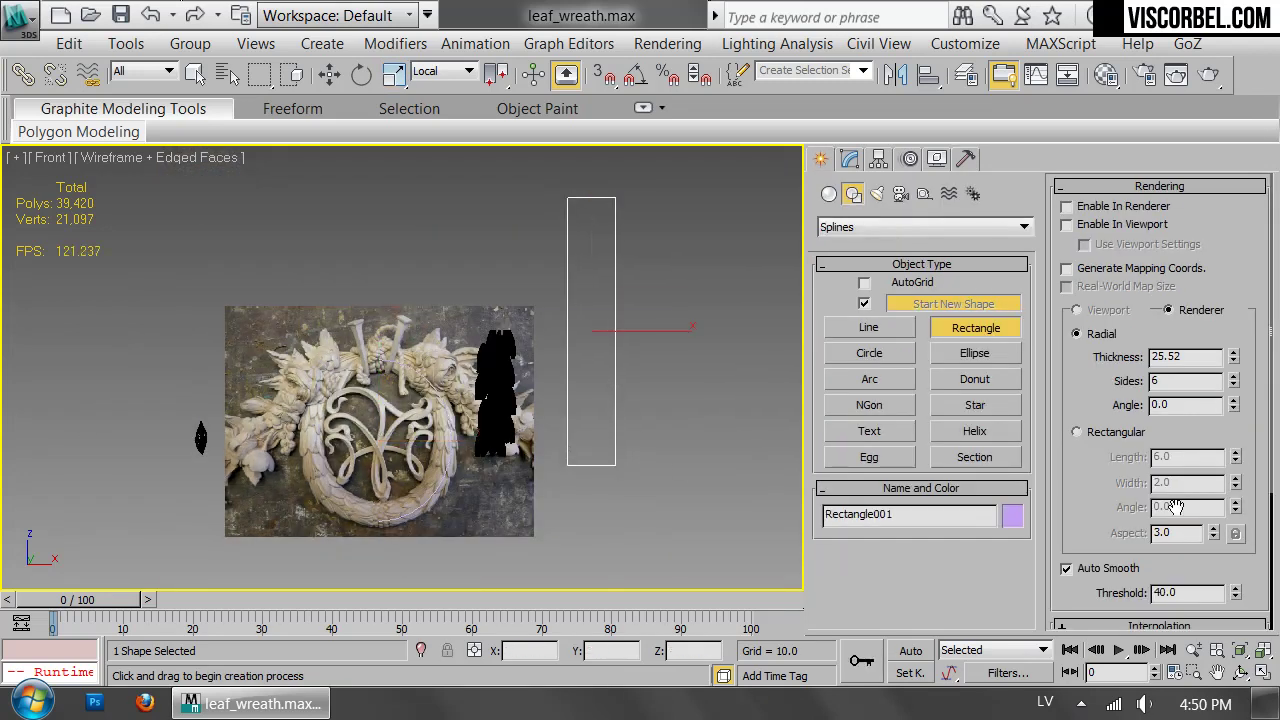
pyautogui.scroll(-3, 1161, 510)
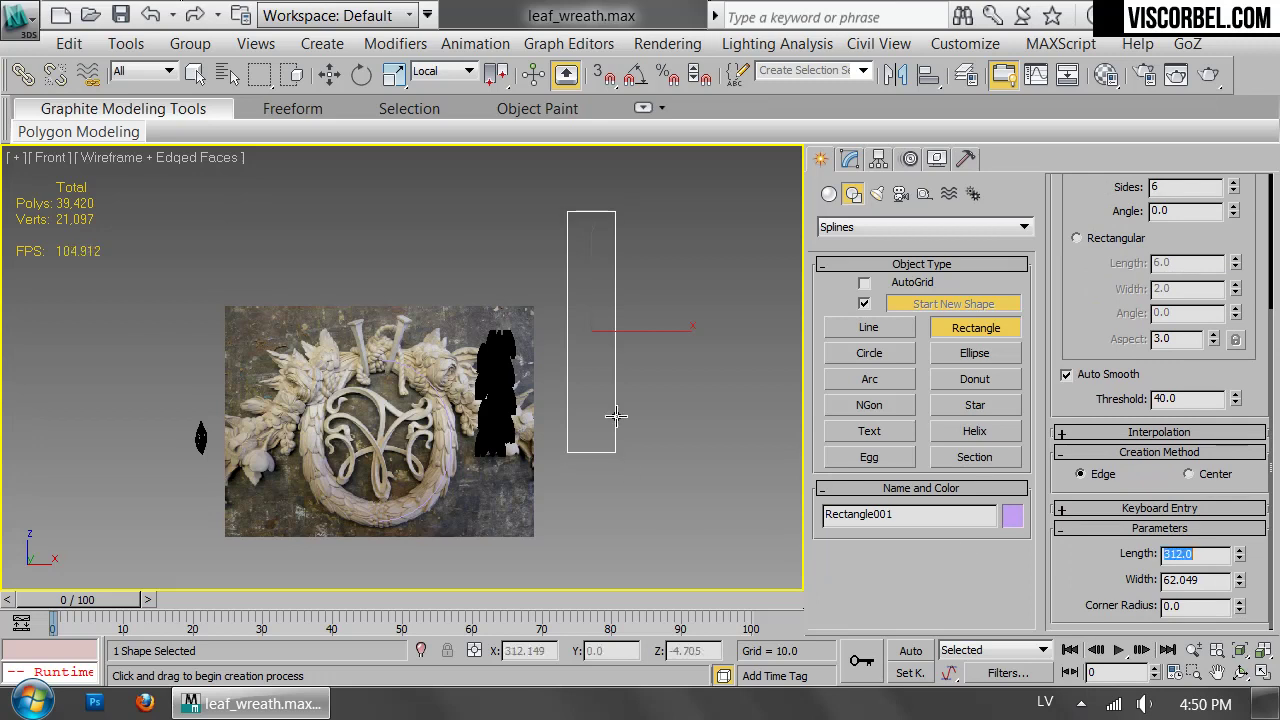
# Move the rectangle closer to the leaf column and switch the Front view to shaded display.
pyautogui.scroll(2, 615, 417)
pyautogui.press('w')
pyautogui.moveTo(660, 294); pyautogui.dragTo(597, 315)
pyautogui.moveTo(447, 476); pyautogui.dragTo(465, 512)
pyautogui.scroll(2, 443, 409)
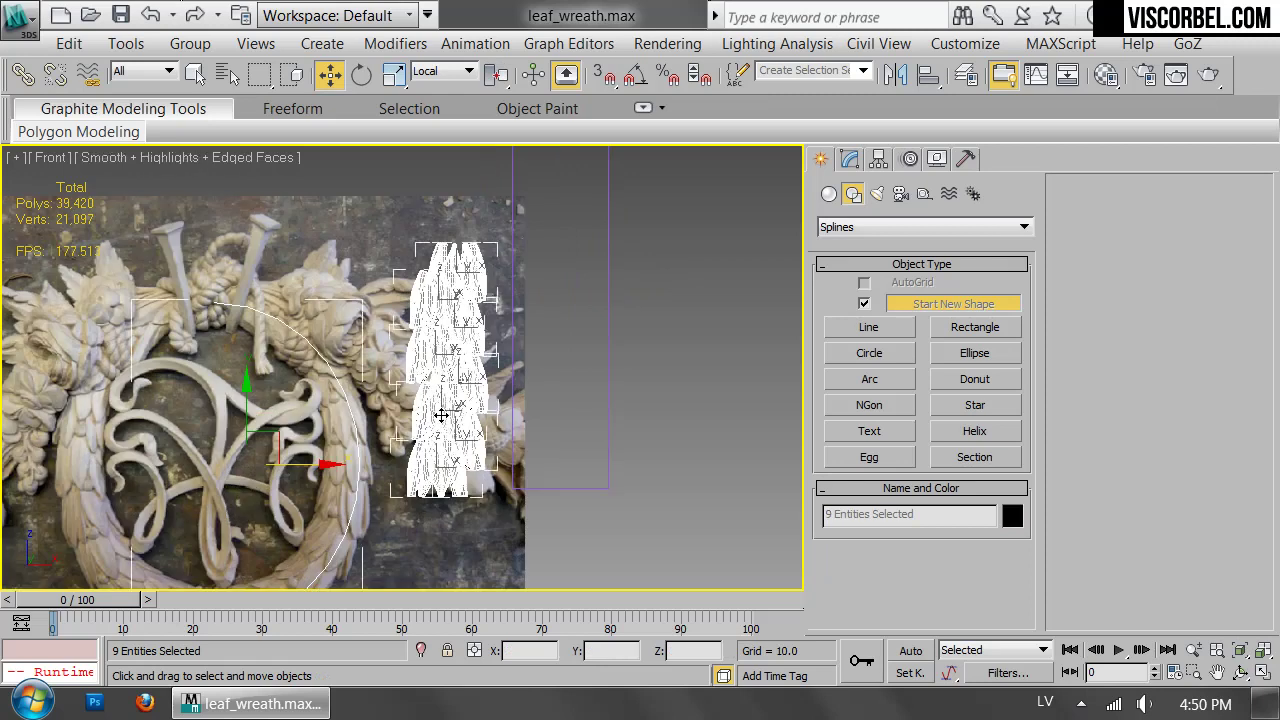
pyautogui.scroll(2, 448, 300)
pyautogui.click(360, 218)
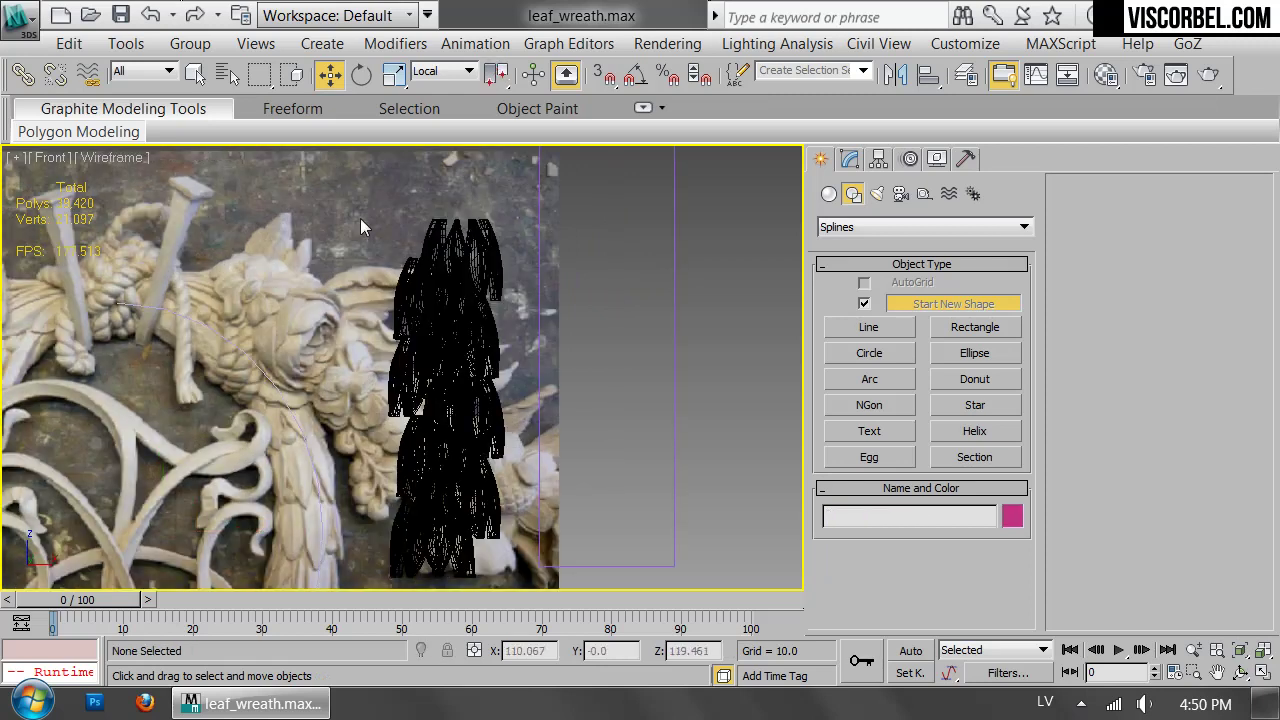
pyautogui.press('F3')
pyautogui.moveTo(414, 293); pyautogui.dragTo(448, 316, button='middle')
# Move the top leaf ring along X to line it up with the column below.
pyautogui.moveTo(518, 247); pyautogui.dragTo(538, 254)
pyautogui.scroll(2, 514, 340)
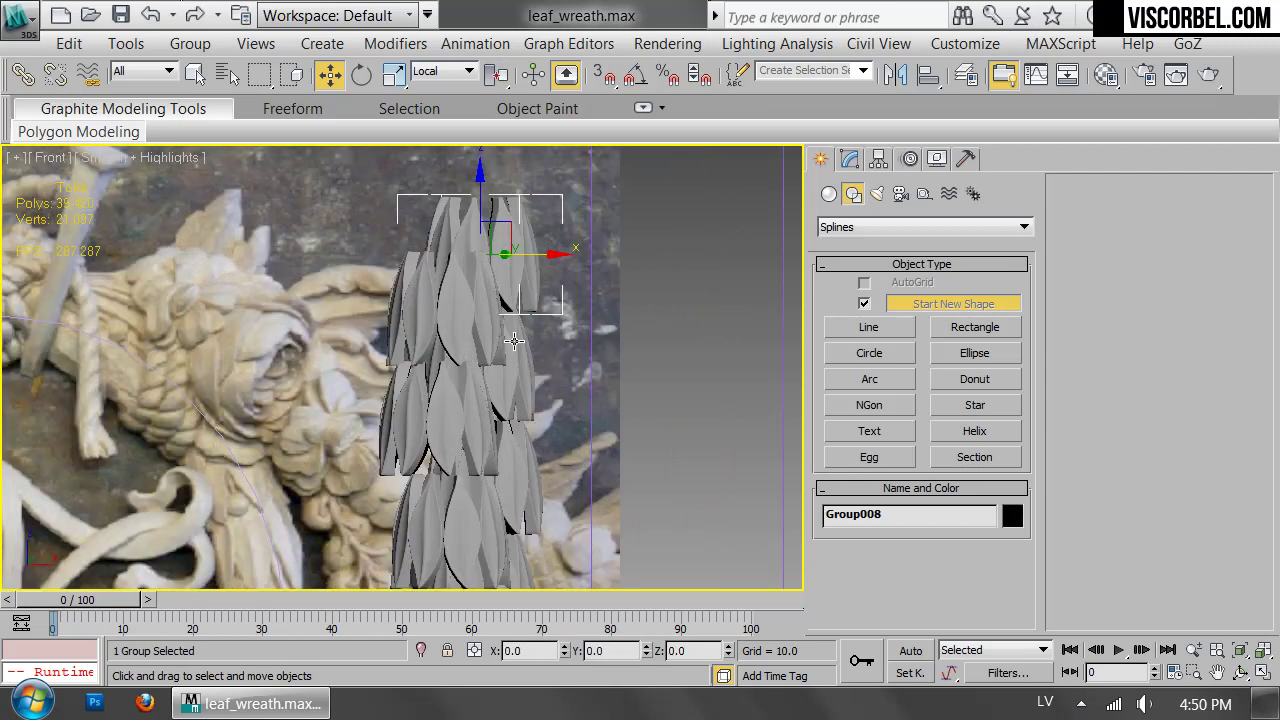
pyautogui.moveTo(514, 340); pyautogui.dragTo(512, 440, button='middle')
pyautogui.moveTo(537, 358); pyautogui.dragTo(508, 359)
pyautogui.press('t')
pyautogui.press('z')
pyautogui.scroll(-2, 532, 360)
pyautogui.scroll(-1, 532, 360)
pyautogui.moveTo(532, 360); pyautogui.dragTo(560, 324, button='middle')
pyautogui.scroll(1, 562, 323)
pyautogui.press('f')
pyautogui.scroll(-1, 543, 425)
pyautogui.moveTo(543, 422); pyautogui.dragTo(586, 301, button='middle')
pyautogui.scroll(-2, 586, 302)
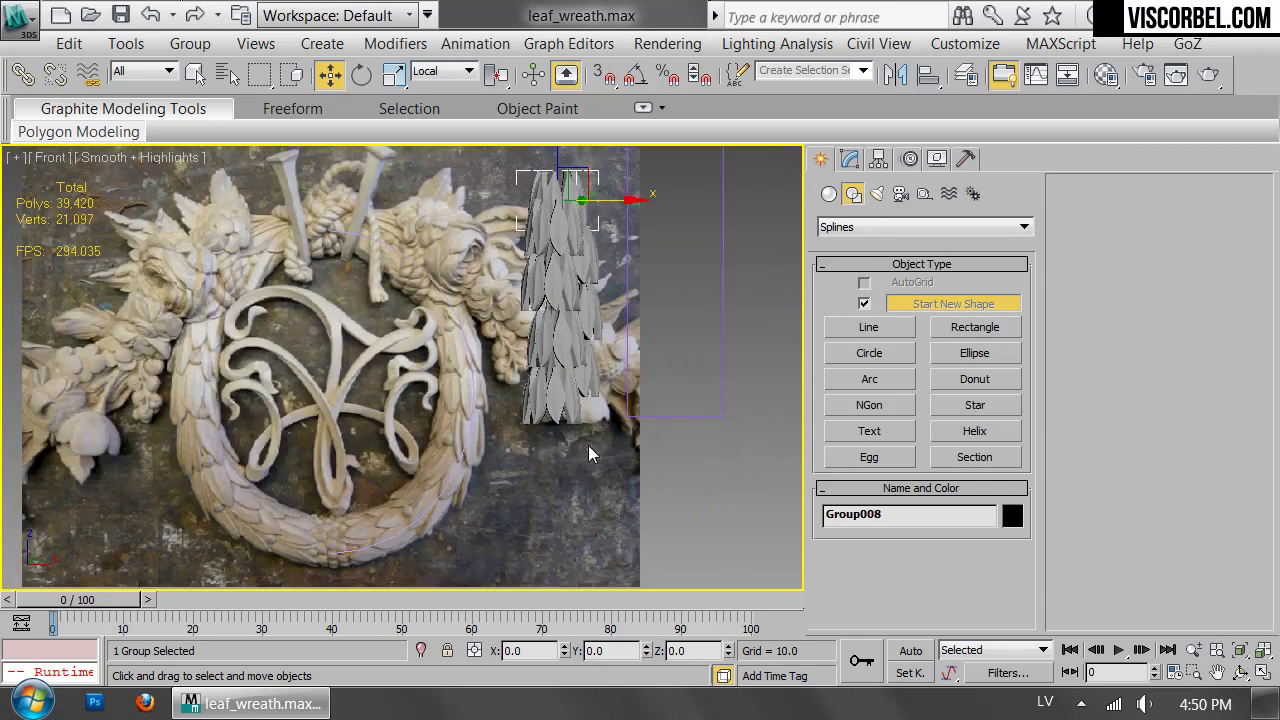
# Delete all the lower rings of the leaf column and select the one remaining top ring.
pyautogui.moveTo(518, 255); pyautogui.dragTo(555, 182)
pyautogui.press('Delete')
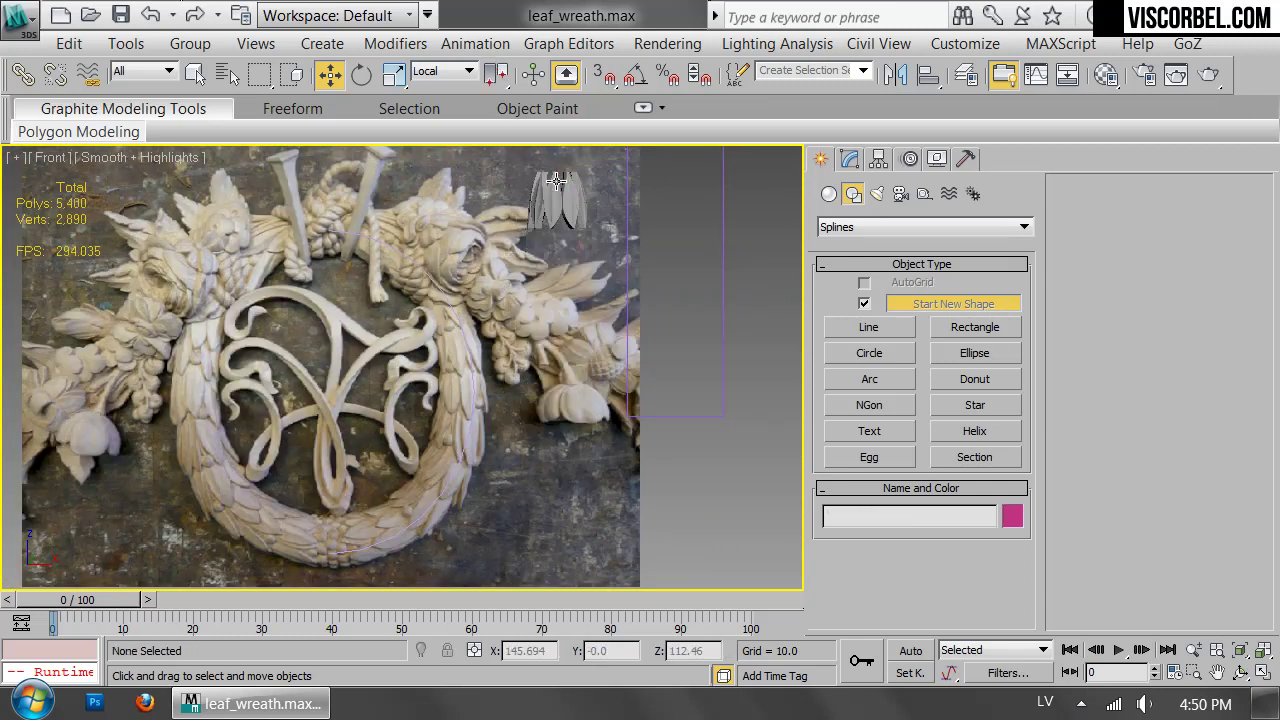
pyautogui.click(558, 181)
pyautogui.scroll(1, 632, 244)
pyautogui.moveTo(632, 244); pyautogui.dragTo(611, 360, button='middle')
pyautogui.scroll(1, 613, 368)
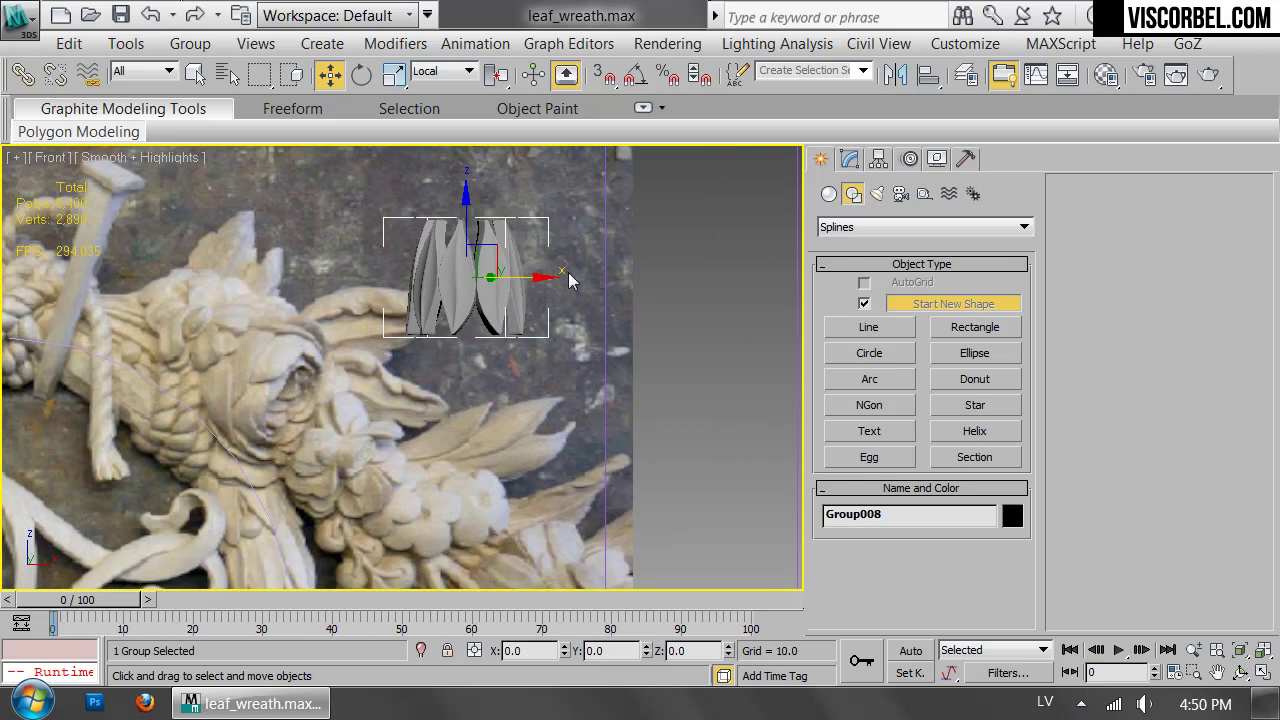
# Center the remaining leaf ring's pivot to the object using Affect Pivot Only.
pyautogui.press('t')
pyautogui.click(878, 160)
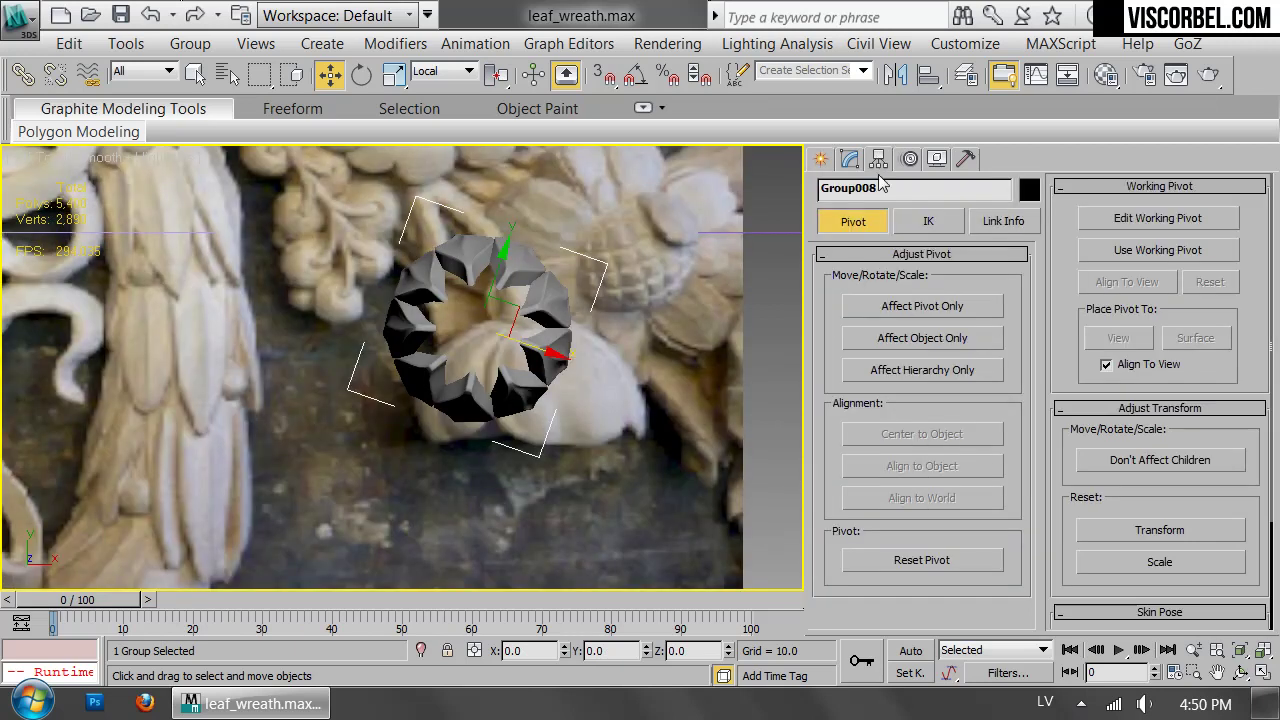
pyautogui.click(920, 307)
pyautogui.click(913, 436)
pyautogui.press('e')
pyautogui.press('r')
pyautogui.click(888, 307)
# Set the reference coordinate system to View for scaling and World for rotating and moving.
pyautogui.click(432, 75)
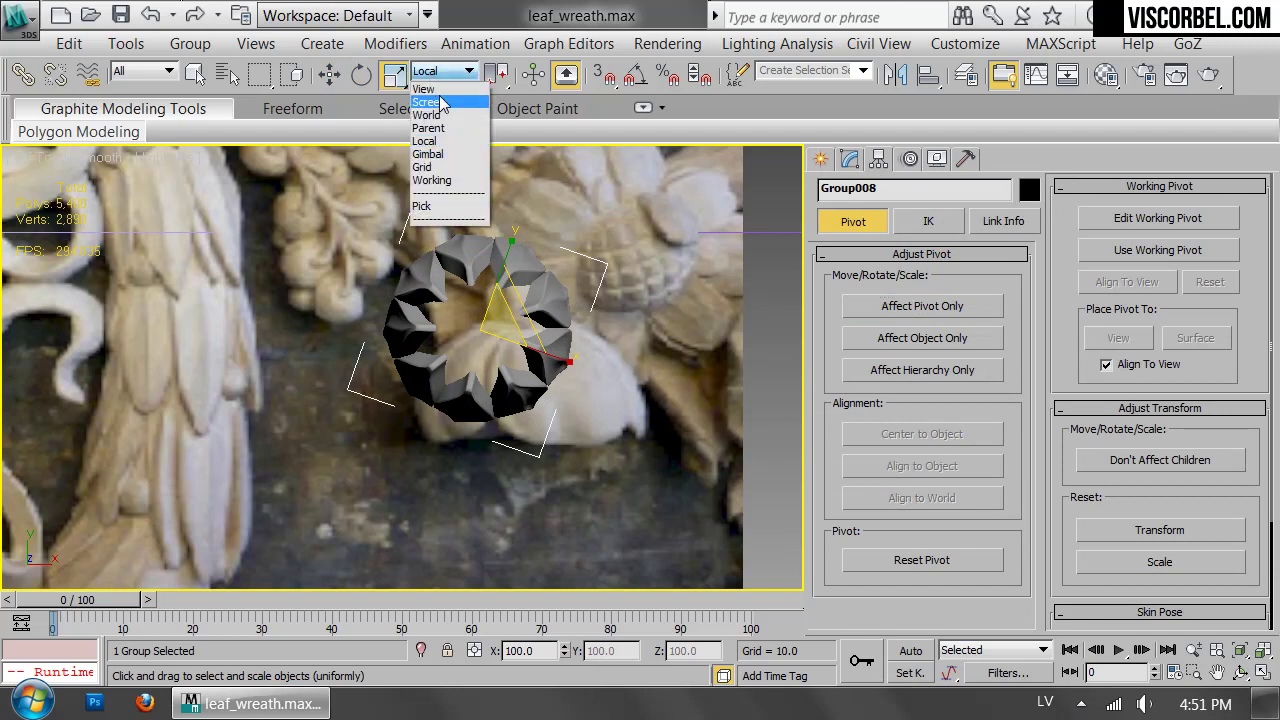
pyautogui.click(428, 88)
pyautogui.press('e')
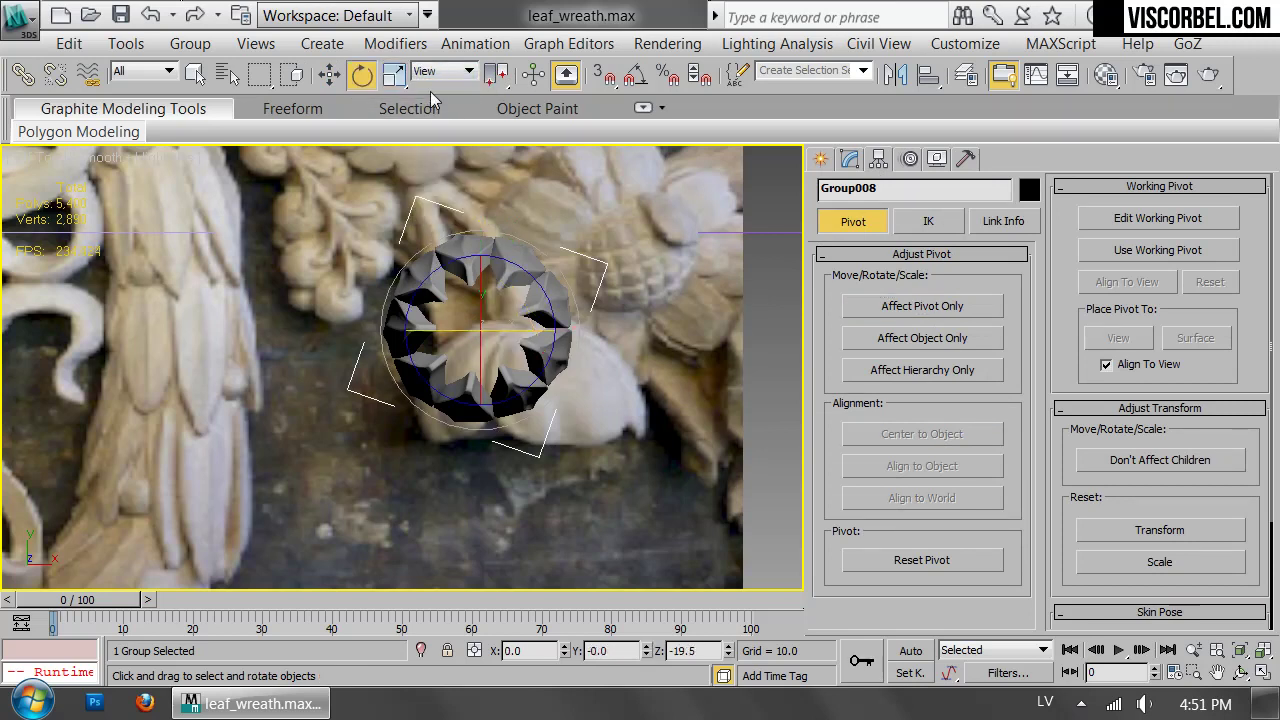
pyautogui.click(440, 71)
pyautogui.click(428, 114)
pyautogui.scroll(-8, 549, 372)
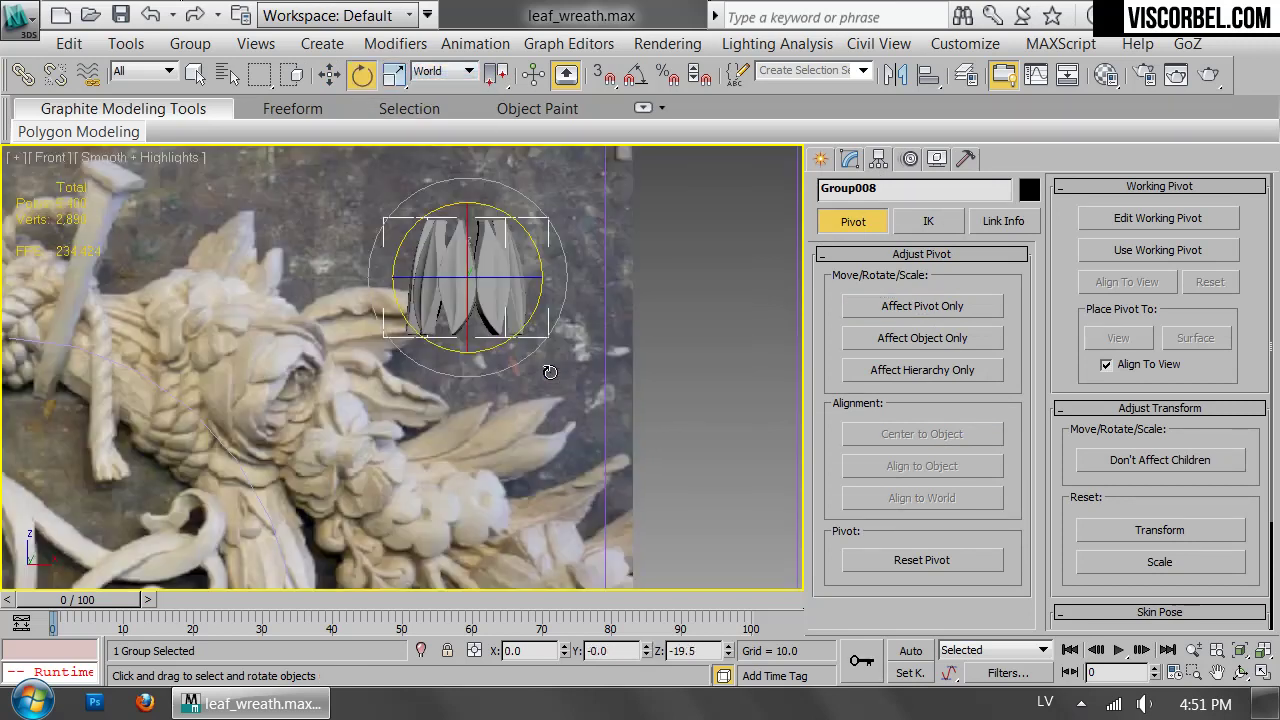
pyautogui.press('w')
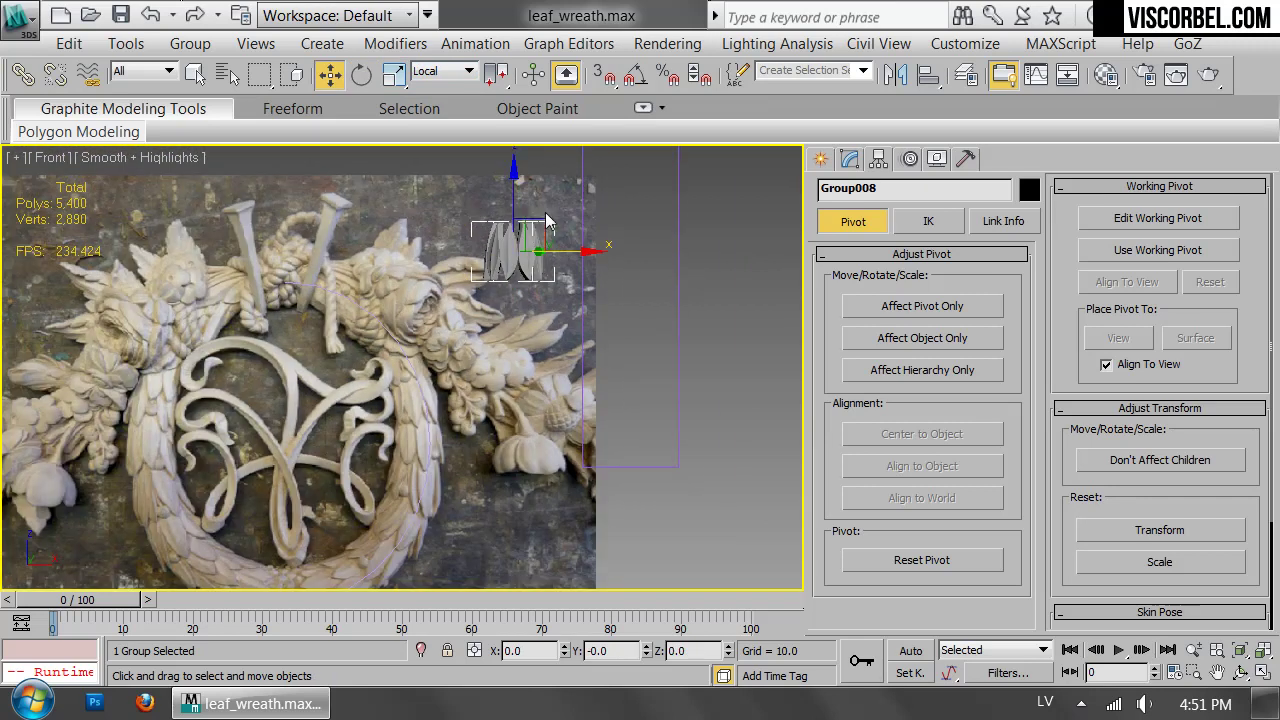
pyautogui.click(445, 71)
pyautogui.click(428, 114)
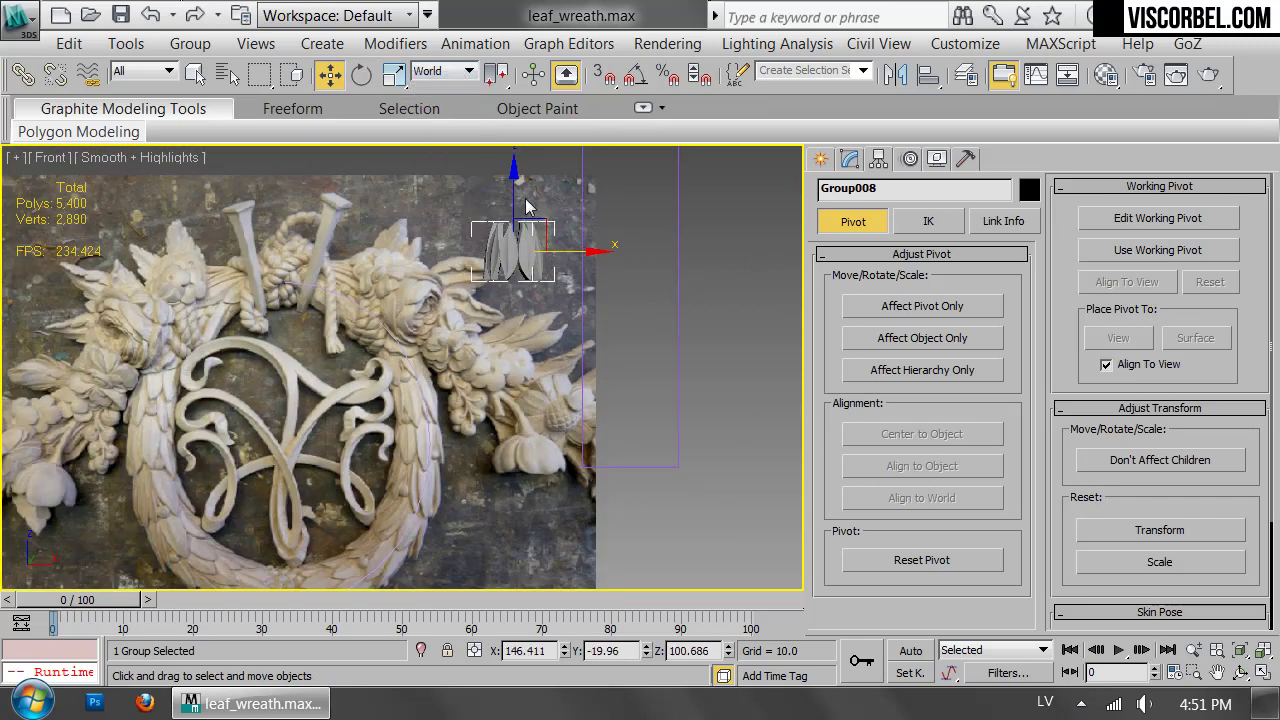
# Move the leaf ring to the bottom end of the guide rectangle and fine-tune its height.
pyautogui.moveTo(553, 247); pyautogui.dragTo(650, 414)
pyautogui.press('z')
pyautogui.moveTo(574, 403); pyautogui.dragTo(693, 400, button='middle')
pyautogui.moveTo(534, 307); pyautogui.dragTo(535, 281)
# Clone the leaf ring directly above the first and rotate the copy -22.5 degrees around Z.
pyautogui.moveTo(535, 281); pyautogui.dragTo(531, 425, button='middle')
pyautogui.scroll(-2, 531, 425)
pyautogui.moveTo(531, 425)
pyautogui.keyDown('shift'); pyautogui.mouseDown()
pyautogui.moveTo(540, 252)
pyautogui.moveTo(555, 295)
pyautogui.mouseUp(); pyautogui.keyUp('shift')
pyautogui.click(612, 464)
pyautogui.press('e')
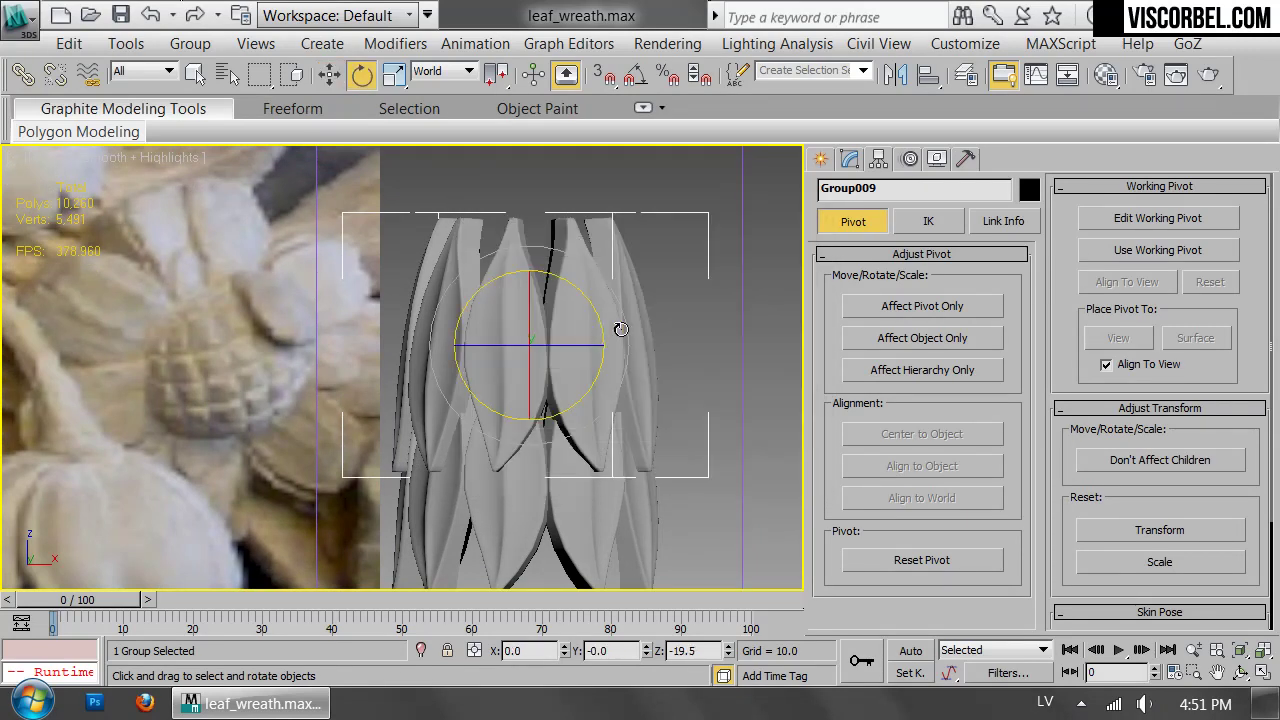
pyautogui.moveTo(567, 344); pyautogui.dragTo(523, 357)
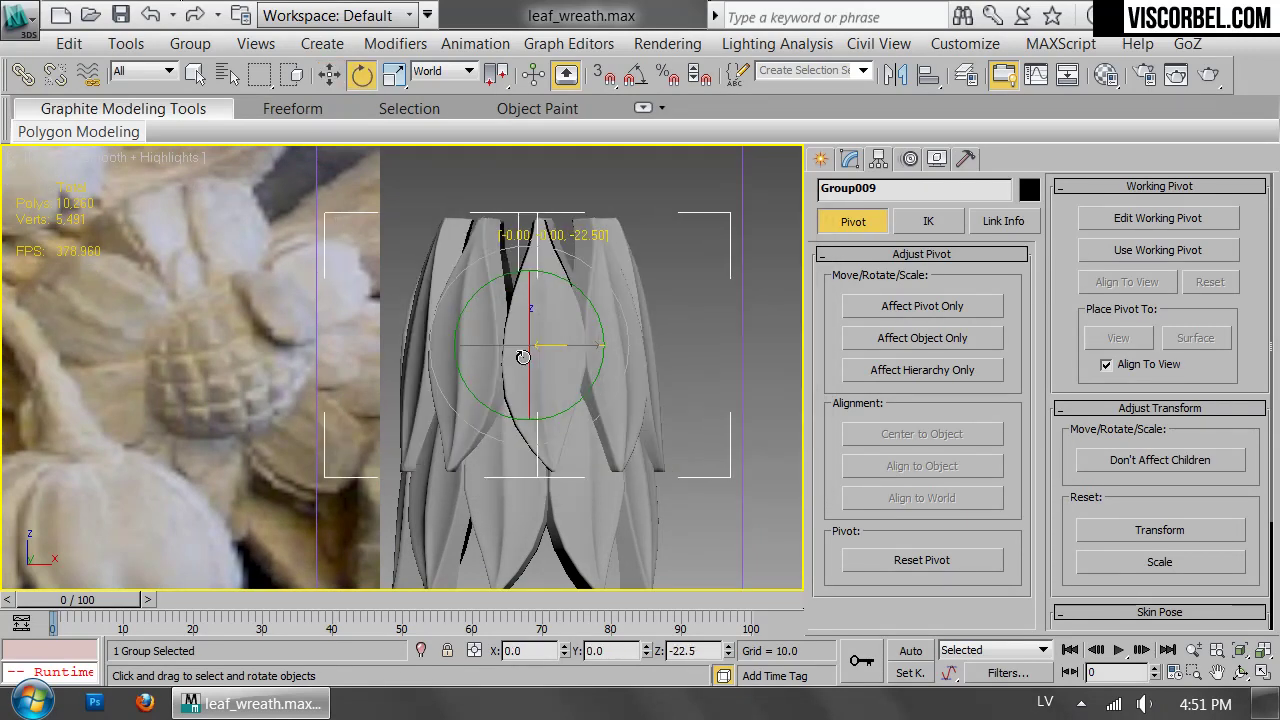
# Clone the pair of leaf rings upward as instances and rotate the new pair slightly around Z.
pyautogui.keyDown('ctrl'); pyautogui.click(586, 545); pyautogui.keyUp('ctrl')
pyautogui.moveTo(549, 368); pyautogui.dragTo(557, 490, button='middle')
pyautogui.press('w')
pyautogui.moveTo(540, 405); pyautogui.dragTo(548, 146)
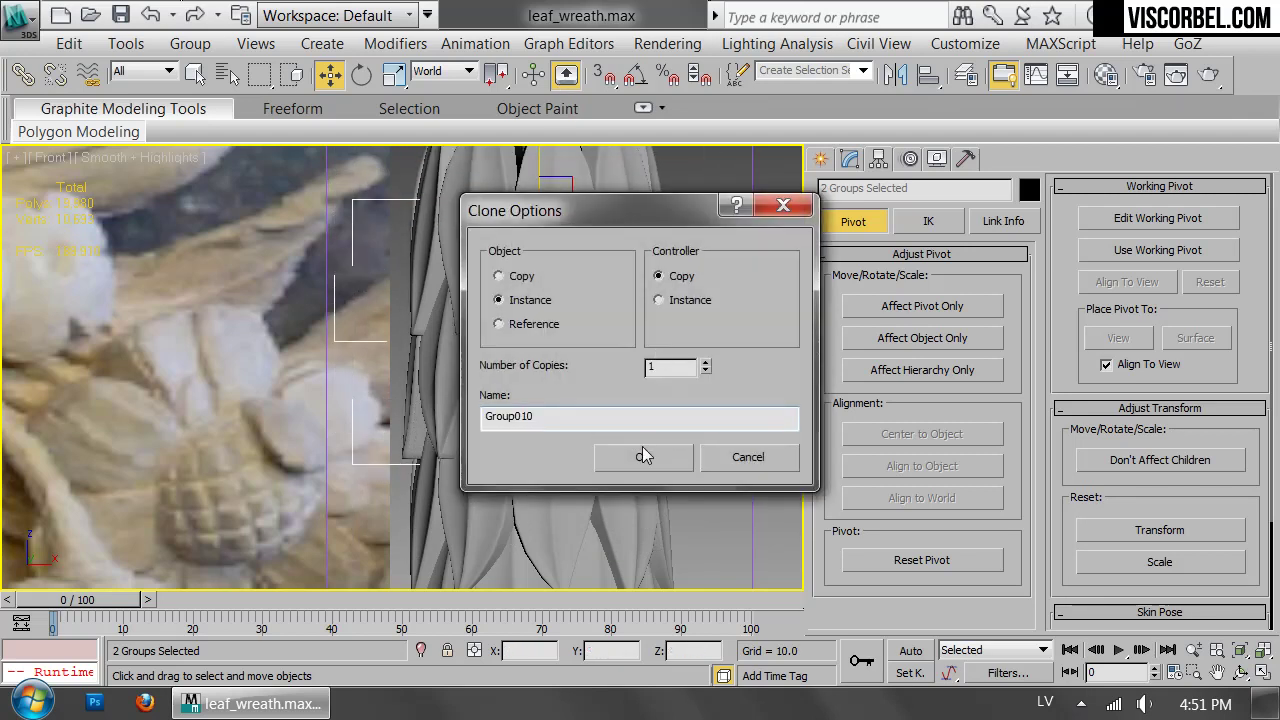
pyautogui.click(642, 450)
pyautogui.press('e')
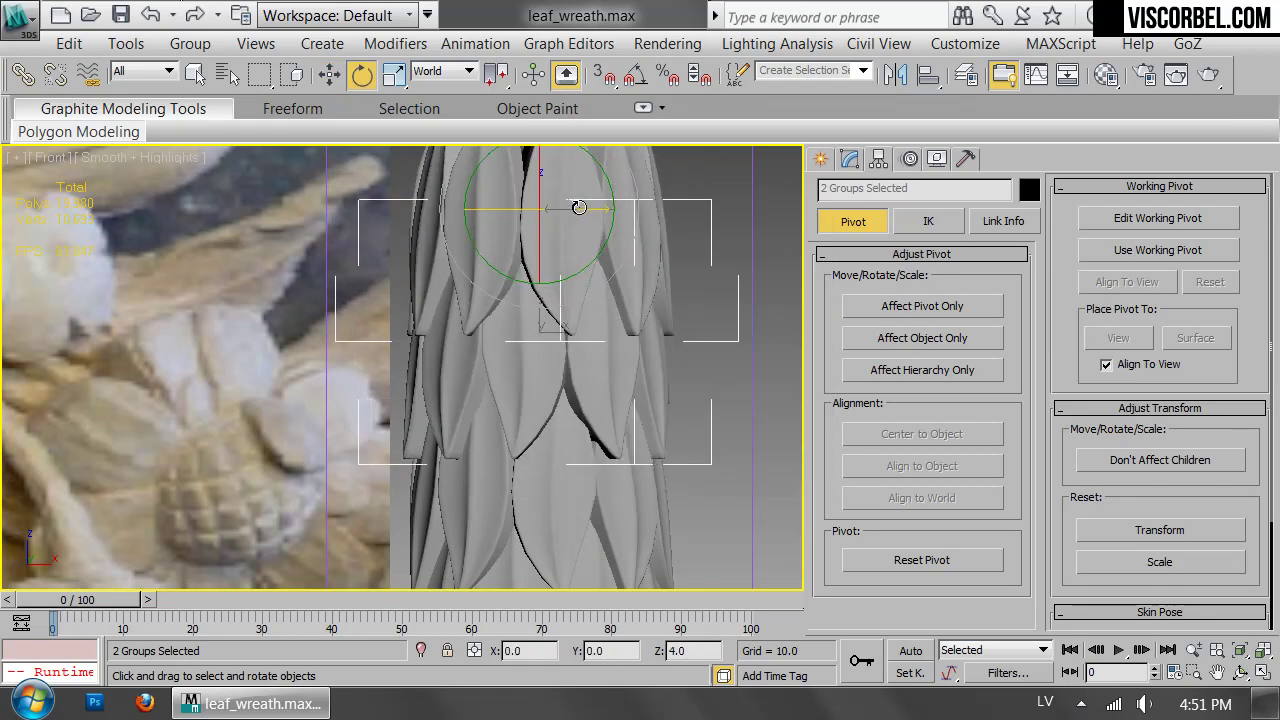
pyautogui.scroll(-4, 570, 209)
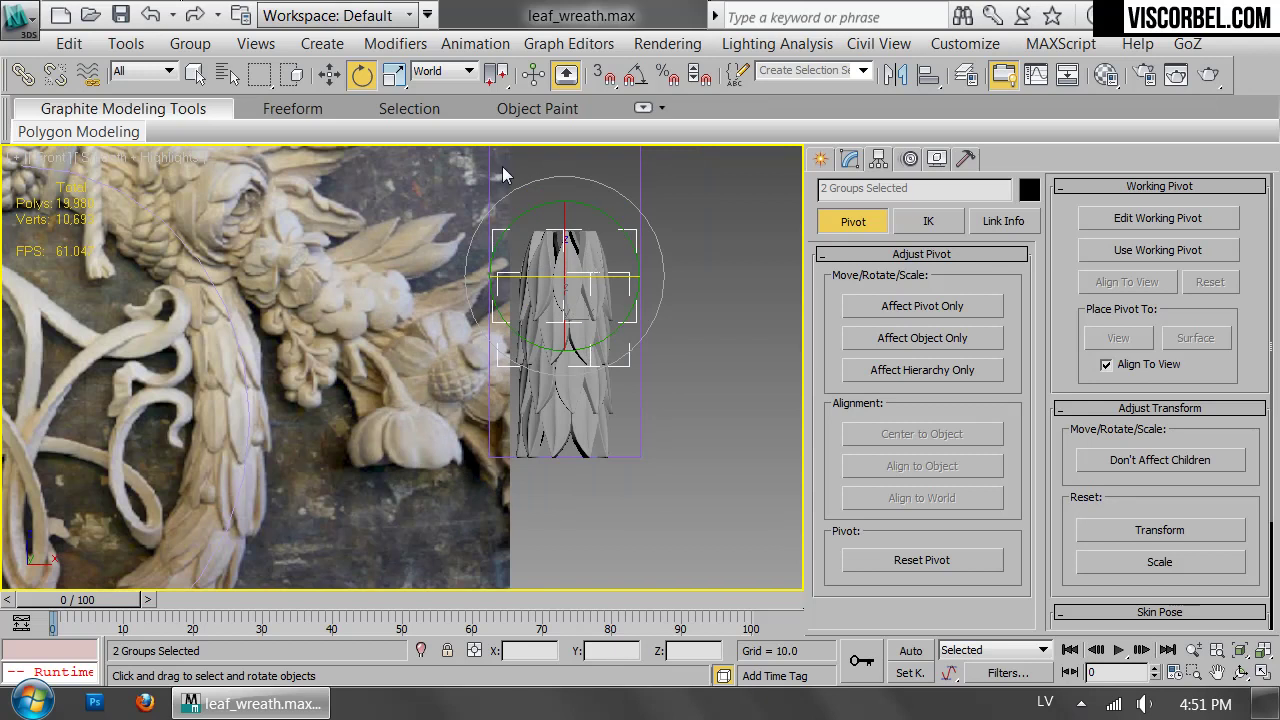
# Select all four leaf rings, clone them above the stack and rotate the copies slightly around Z.
pyautogui.press('w')
pyautogui.scroll(2, 537, 395)
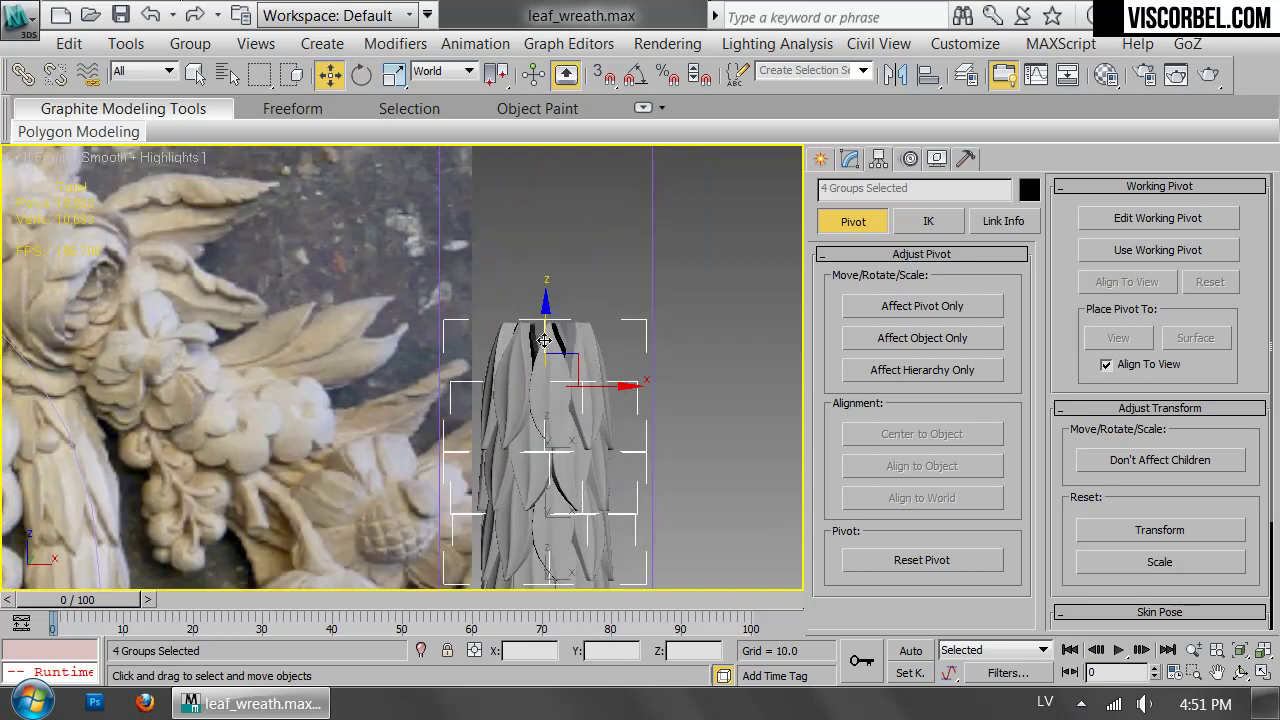
pyautogui.keyDown('shift'); pyautogui.moveTo(545, 341); pyautogui.dragTo(572, 141); pyautogui.keyUp('shift')
pyautogui.keyDown('shift'); pyautogui.moveTo(583, 84); pyautogui.dragTo(583, 84); pyautogui.keyUp('shift')
pyautogui.click(668, 458)
pyautogui.moveTo(577, 157); pyautogui.dragTo(571, 322, button='middle')
pyautogui.press('e')
pyautogui.moveTo(565, 298); pyautogui.dragTo(572, 301)
# Extend the column with a third set of four rings cloned upward as instances and rotate it slightly.
pyautogui.moveTo(572, 315); pyautogui.dragTo(577, 513, button='middle')
pyautogui.press('w')
pyautogui.moveTo(547, 424)
pyautogui.keyDown('shift'); pyautogui.mouseDown()
pyautogui.moveTo(547, 144)
pyautogui.moveTo(540, 160)
pyautogui.mouseUp(); pyautogui.keyUp('shift')
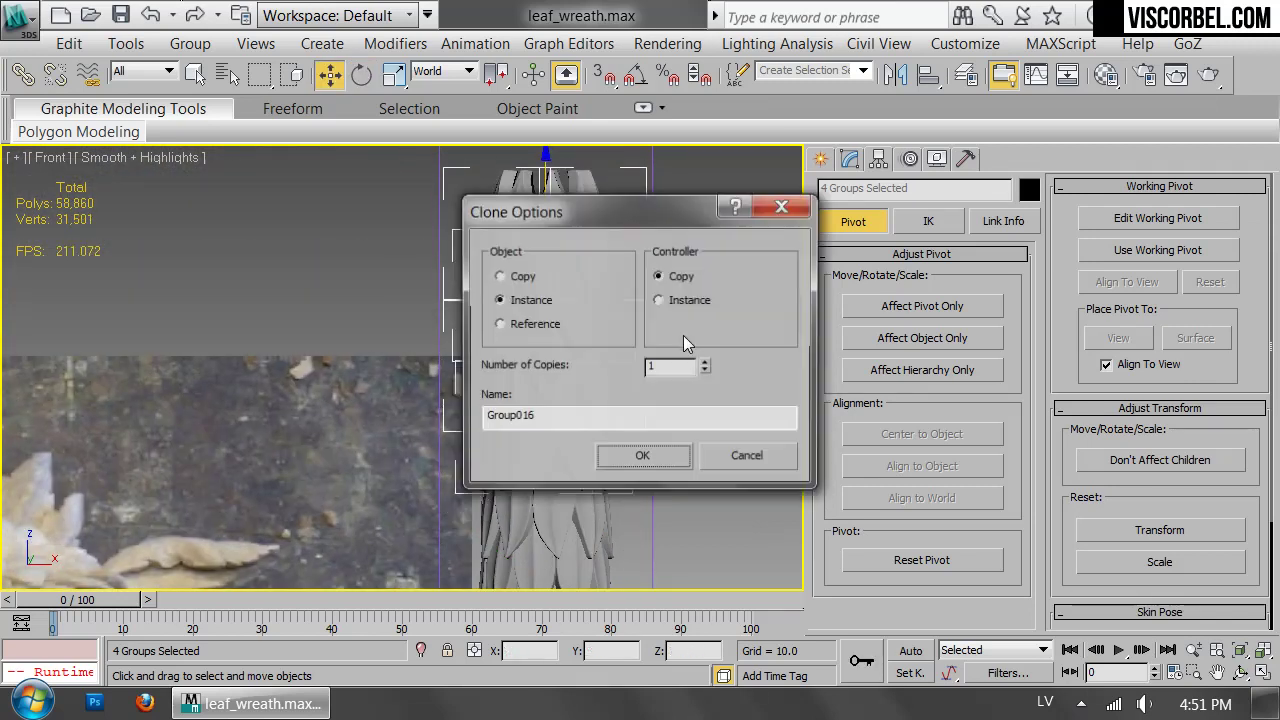
pyautogui.click(643, 457)
pyautogui.press('e')
pyautogui.moveTo(568, 233); pyautogui.dragTo(557, 230)
# Clone the upper four rings once more so the leaf column reaches the top of the guide rectangle.
pyautogui.moveTo(557, 229); pyautogui.dragTo(553, 502, button='middle')
pyautogui.press('w')
pyautogui.scroll(-2, 480, 263)
pyautogui.moveTo(476, 343)
pyautogui.mouseDown(button='middle')
pyautogui.moveTo(480, 263)
pyautogui.moveTo(484, 365)
pyautogui.mouseUp(button='middle')
pyautogui.keyDown('shift'); pyautogui.moveTo(530, 434); pyautogui.dragTo(532, 202); pyautogui.keyUp('shift')
pyautogui.click(642, 460)
# Delete the topmost leaf ring that extends past the guide rectangle.
pyautogui.moveTo(402, 267); pyautogui.dragTo(402, 268)
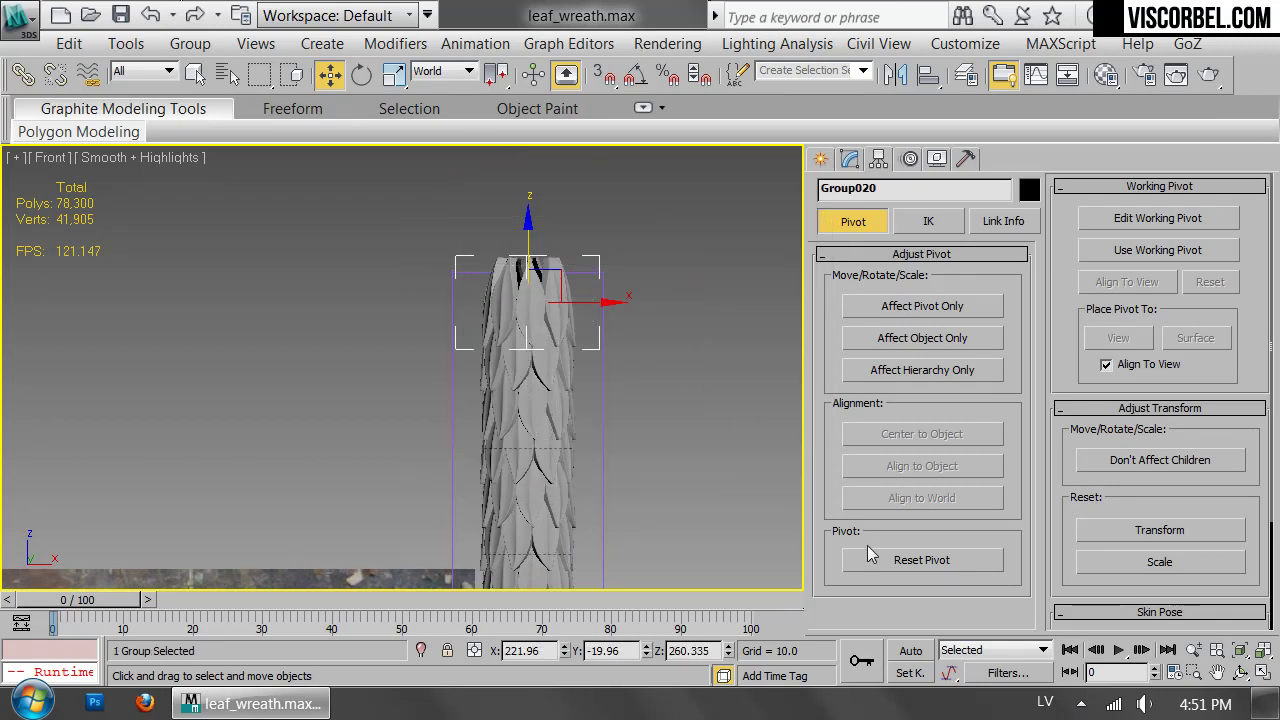
pyautogui.press('End')
pyautogui.press('Delete')
# Select all 15 remaining ring groups and combine them into a single group.
pyautogui.scroll(-3, 623, 406)
pyautogui.moveTo(623, 406); pyautogui.dragTo(586, 266, button='middle')
pyautogui.click(598, 222)
pyautogui.moveTo(603, 218); pyautogui.dragTo(515, 463)
pyautogui.press('l')
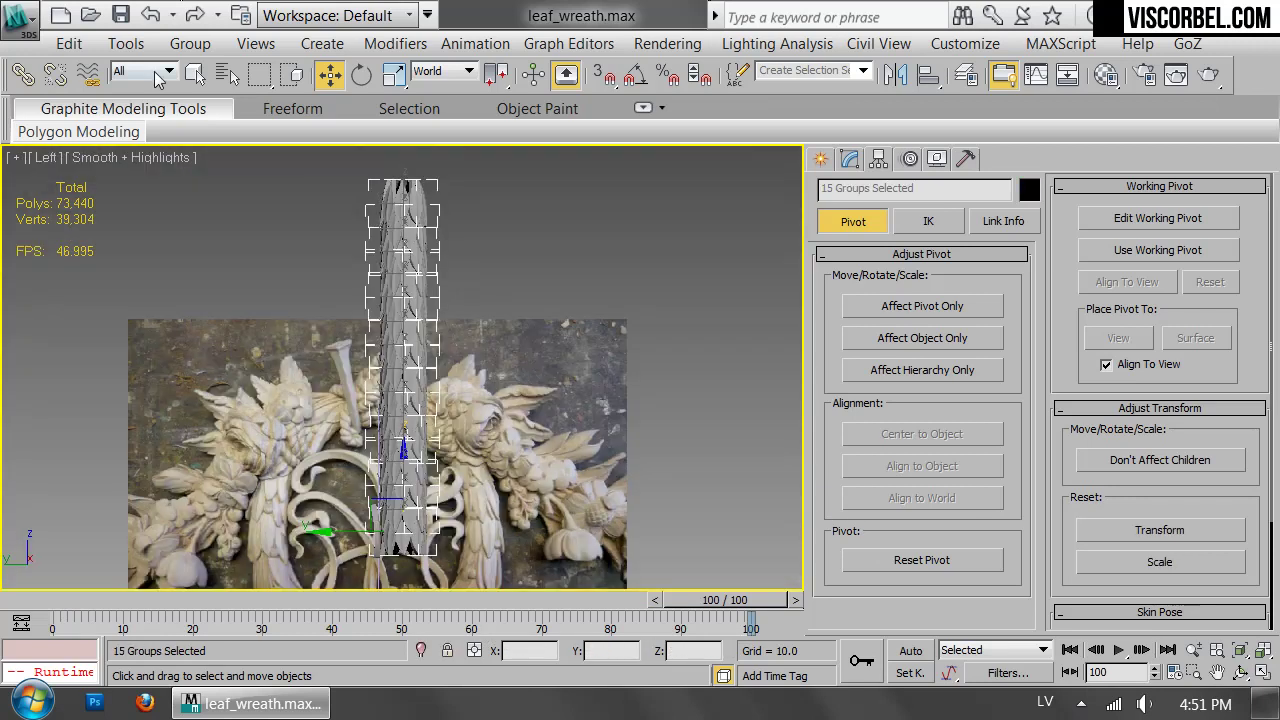
pyautogui.click(190, 44)
pyautogui.click(214, 71)
pyautogui.click(665, 396)
pyautogui.press('f')
# Add an FFD 2x2x2 modifier to the grouped leaf column and enter its Control Points level.
pyautogui.click(849, 158)
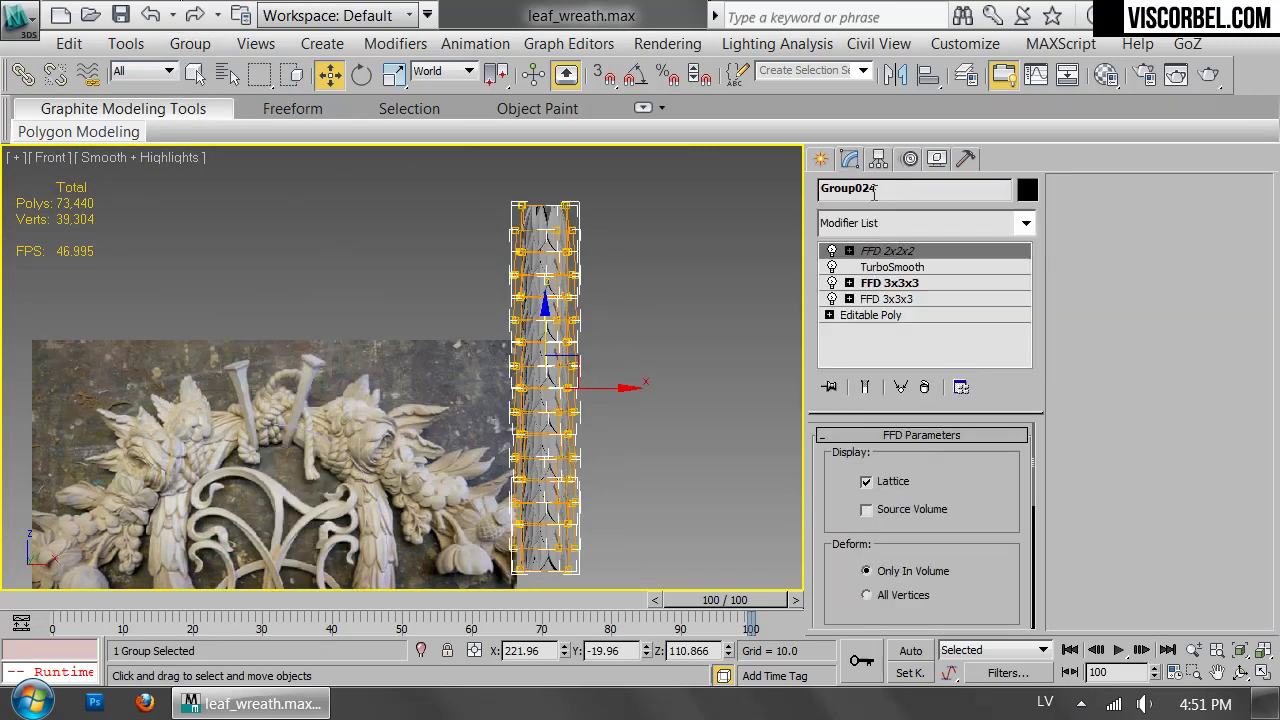
pyautogui.click(895, 224)
pyautogui.scroll(-10, 885, 150)
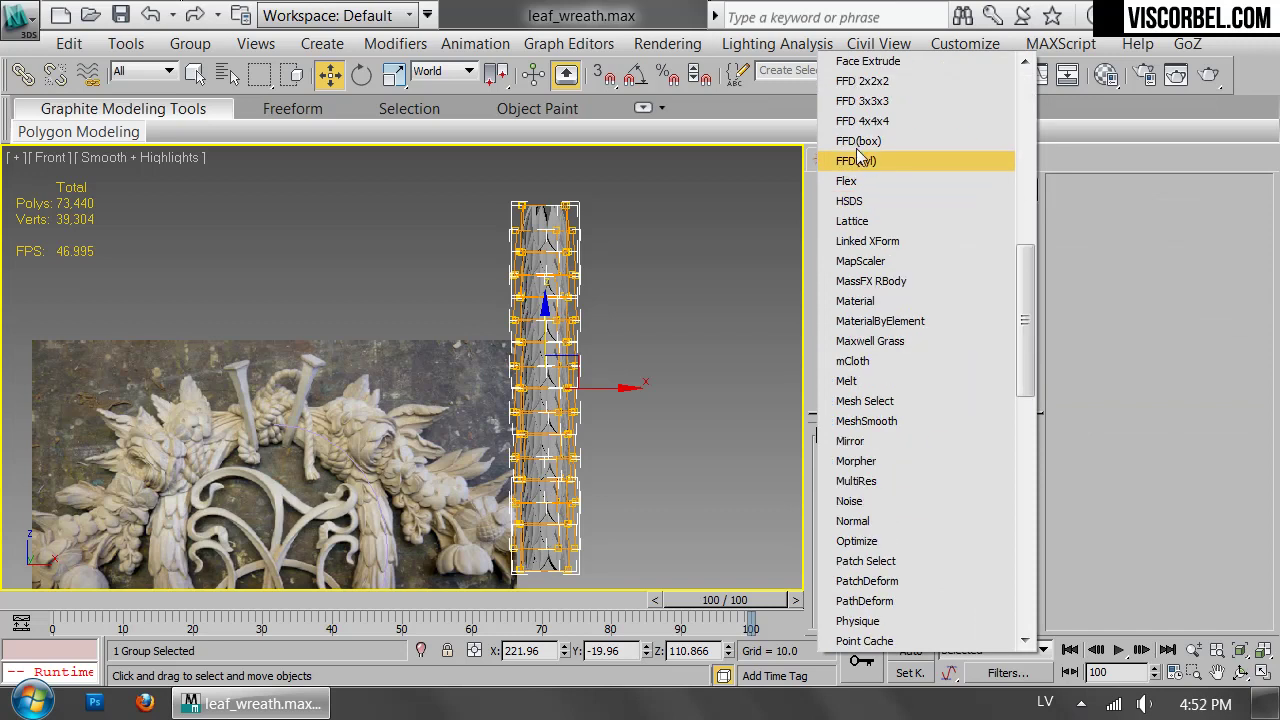
pyautogui.click(870, 84)
pyautogui.press('1')
pyautogui.moveTo(477, 163); pyautogui.dragTo(650, 316)
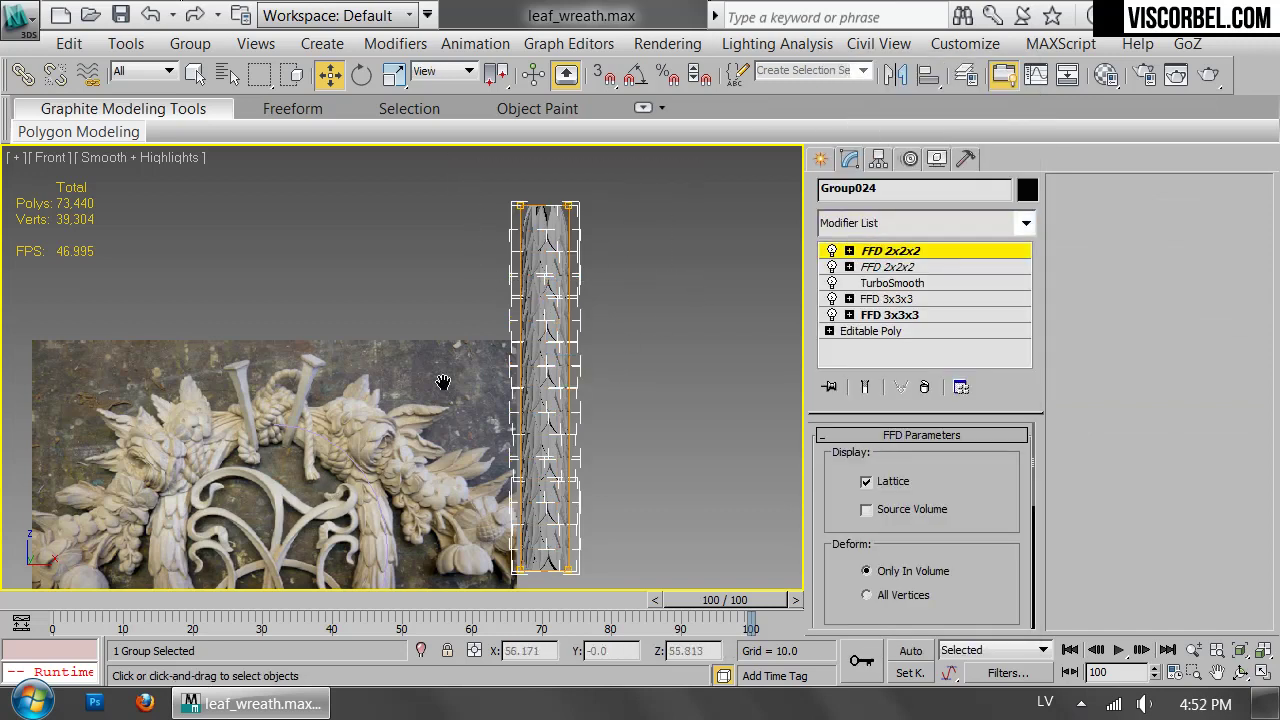
pyautogui.moveTo(455, 371); pyautogui.dragTo(507, 260, button='middle')
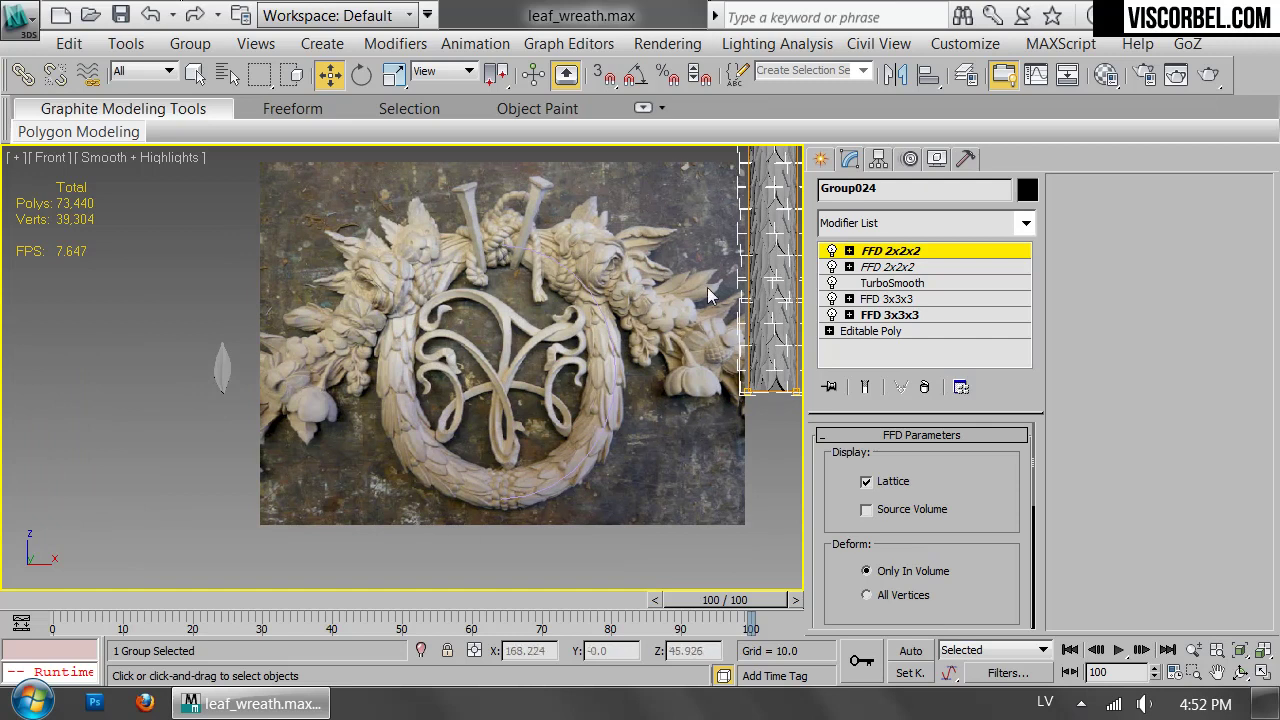
# Narrow the top of the leaf column by scaling down its upper FFD control points, and leave sub-object editing.
pyautogui.moveTo(495, 458); pyautogui.dragTo(569, 449, button='middle')
pyautogui.press('r')
pyautogui.moveTo(578, 331); pyautogui.dragTo(585, 360)
pyautogui.scroll(2, 653, 342)
pyautogui.moveTo(653, 348); pyautogui.dragTo(686, 185, button='middle')
pyautogui.hotkey('ctrl', 'b')
pyautogui.scroll(-3, 637, 400)
pyautogui.scroll(2, 637, 400)
# Add a Bend modifier to the leaf column and set its angle to -170.5 around the Z axis.
pyautogui.click(850, 223)
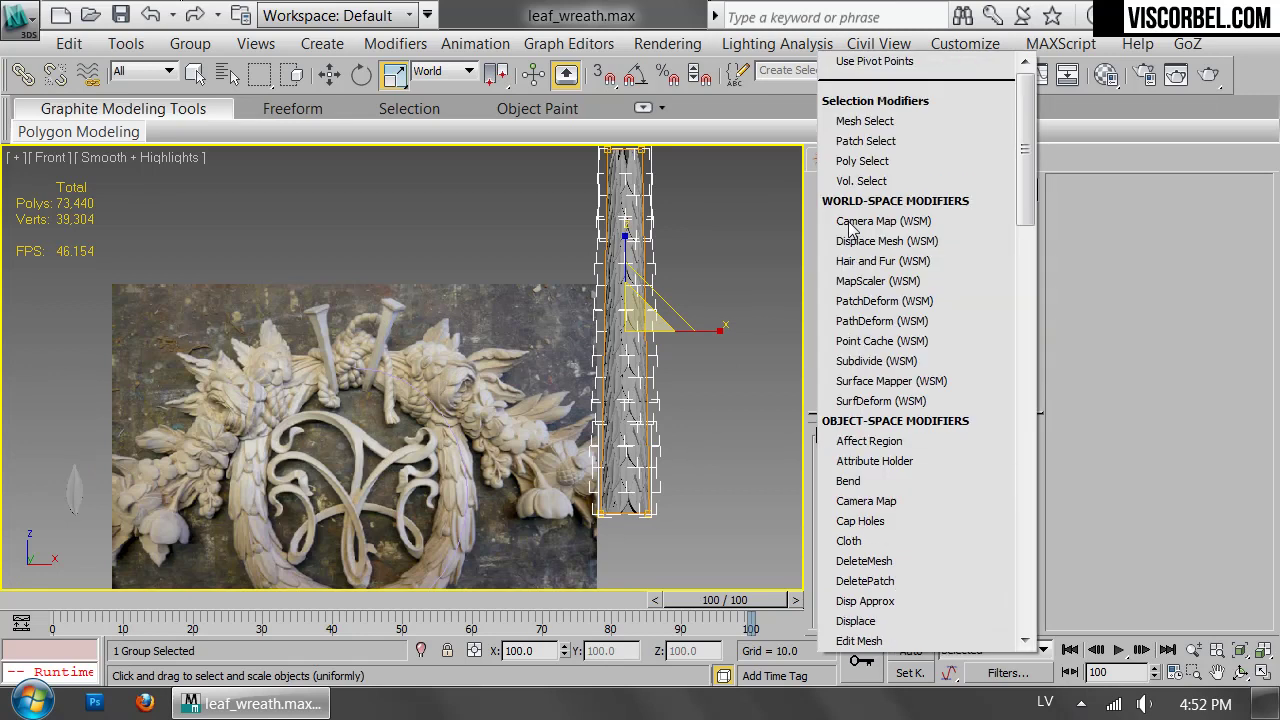
pyautogui.scroll(-5, 880, 100)
pyautogui.click(850, 76)
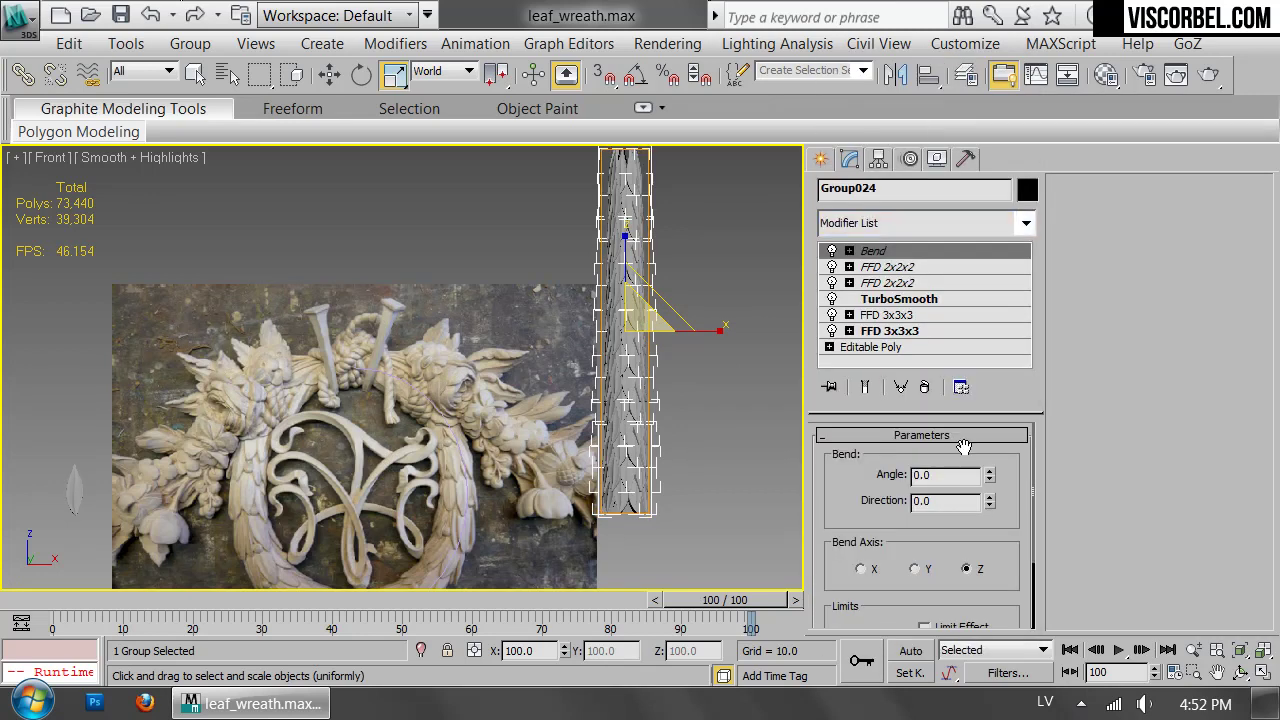
pyautogui.moveTo(988, 480); pyautogui.dragTo(988, 636)
pyautogui.moveTo(1031, 80); pyautogui.dragTo(853, 97)
# Move and scale the bent column over the right half of the photographed wreath, setting its bend angle to -160.5.
pyautogui.moveTo(797, 240); pyautogui.dragTo(728, 225, button='middle')
pyautogui.press('w')
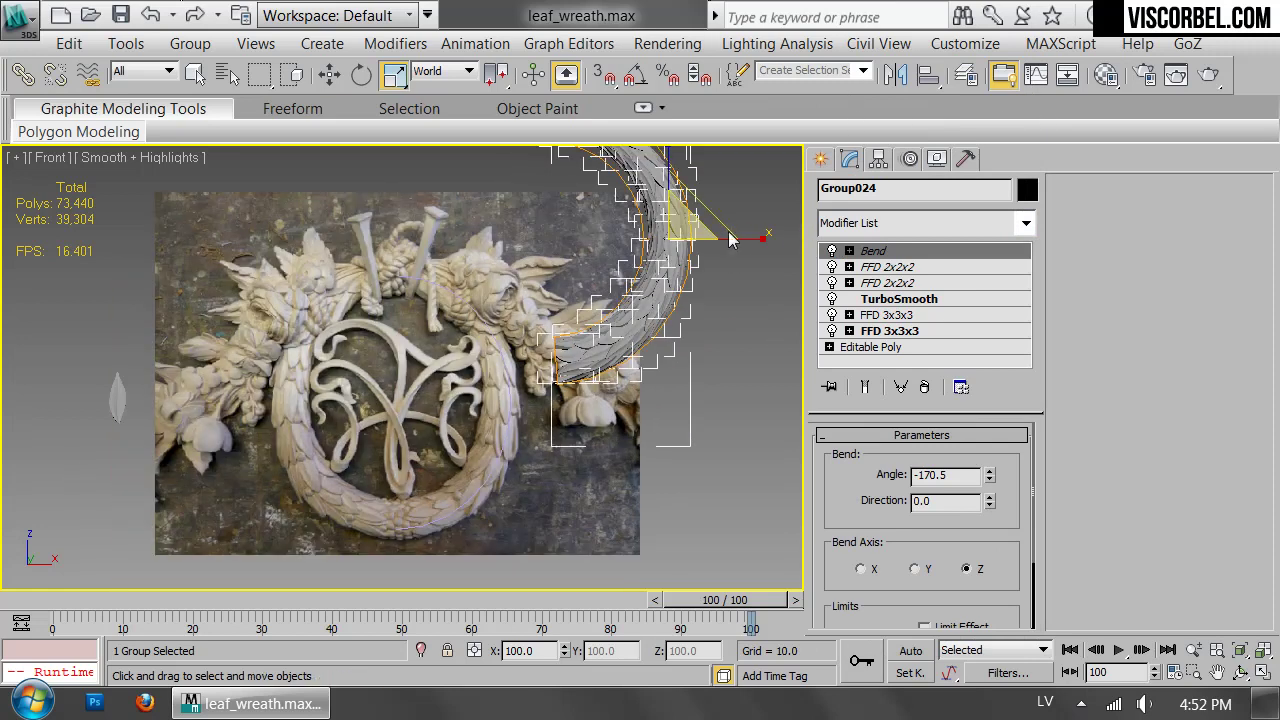
pyautogui.moveTo(697, 212); pyautogui.dragTo(522, 380)
pyautogui.moveTo(568, 340); pyautogui.dragTo(598, 318, button='middle')
pyautogui.scroll(2, 599, 318)
pyautogui.press('r')
pyautogui.moveTo(581, 379); pyautogui.dragTo(612, 367)
pyautogui.press('w')
pyautogui.moveTo(989, 478); pyautogui.dragTo(985, 451)
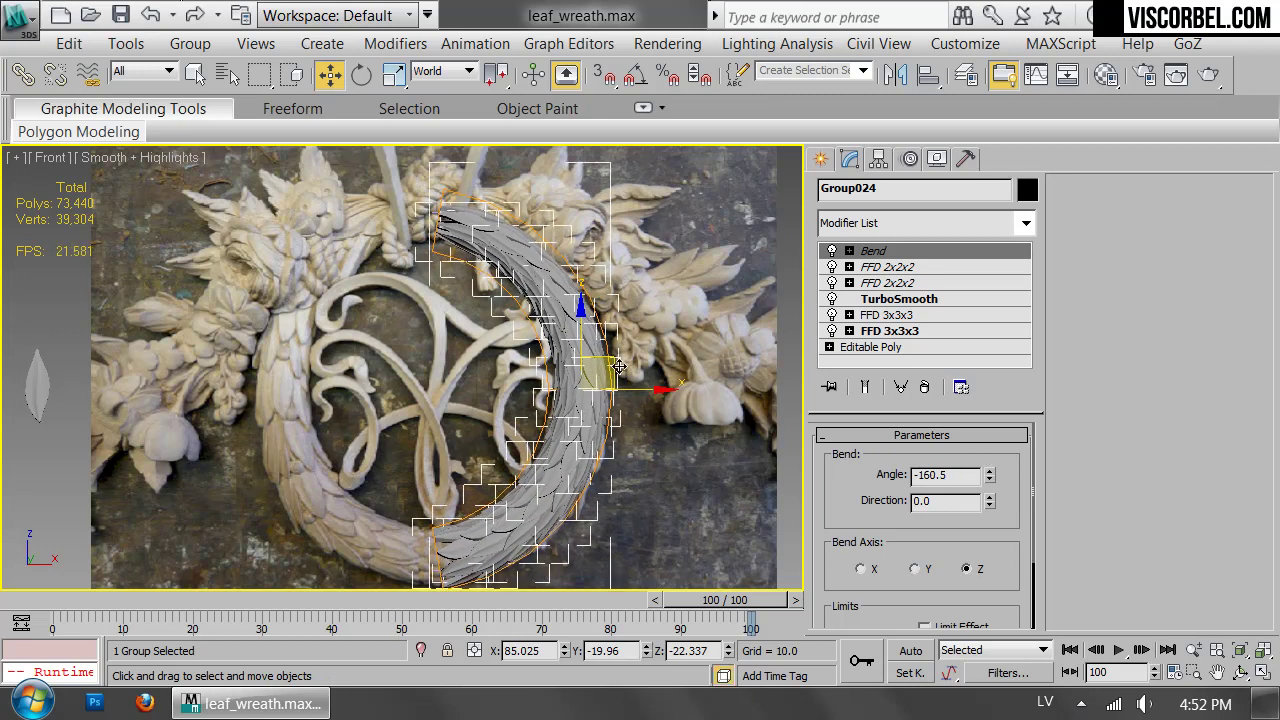
pyautogui.moveTo(619, 368); pyautogui.dragTo(628, 360)
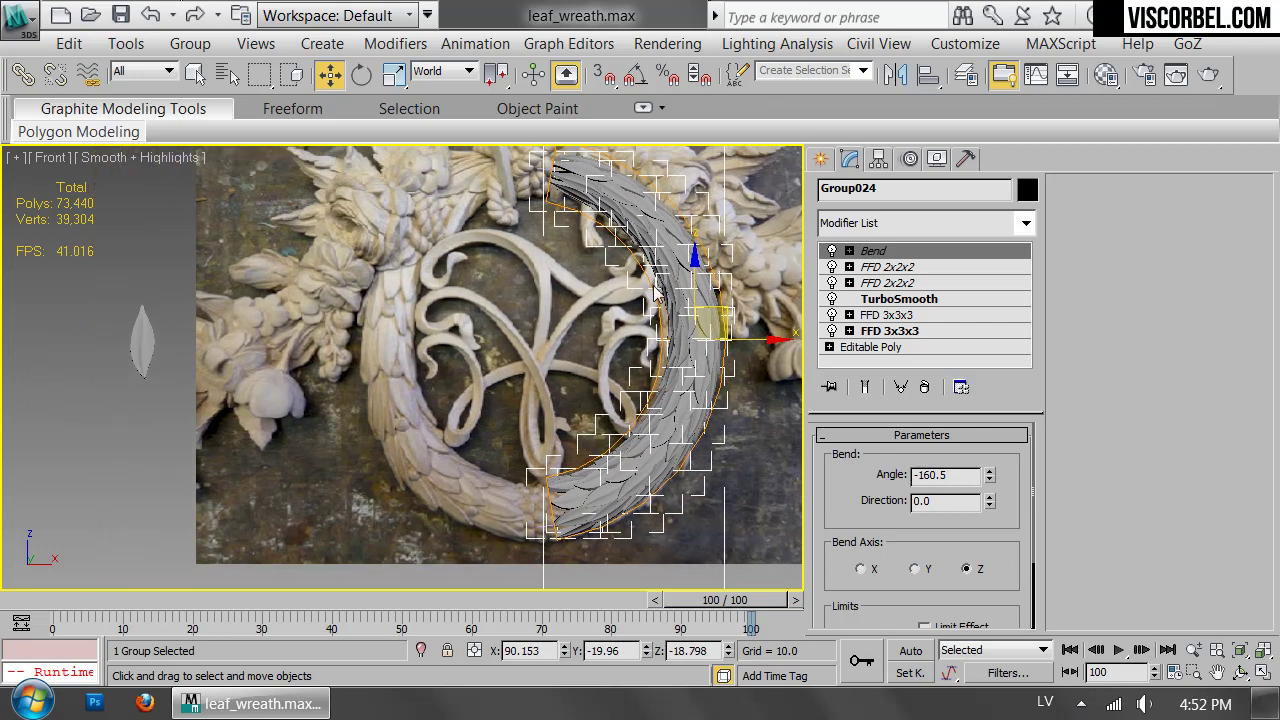
# Mirror the bent column across X as an instance and place it over the left half of the wreath.
pyautogui.click(895, 74)
pyautogui.click(582, 210)
pyautogui.click(619, 418)
pyautogui.click(582, 524)
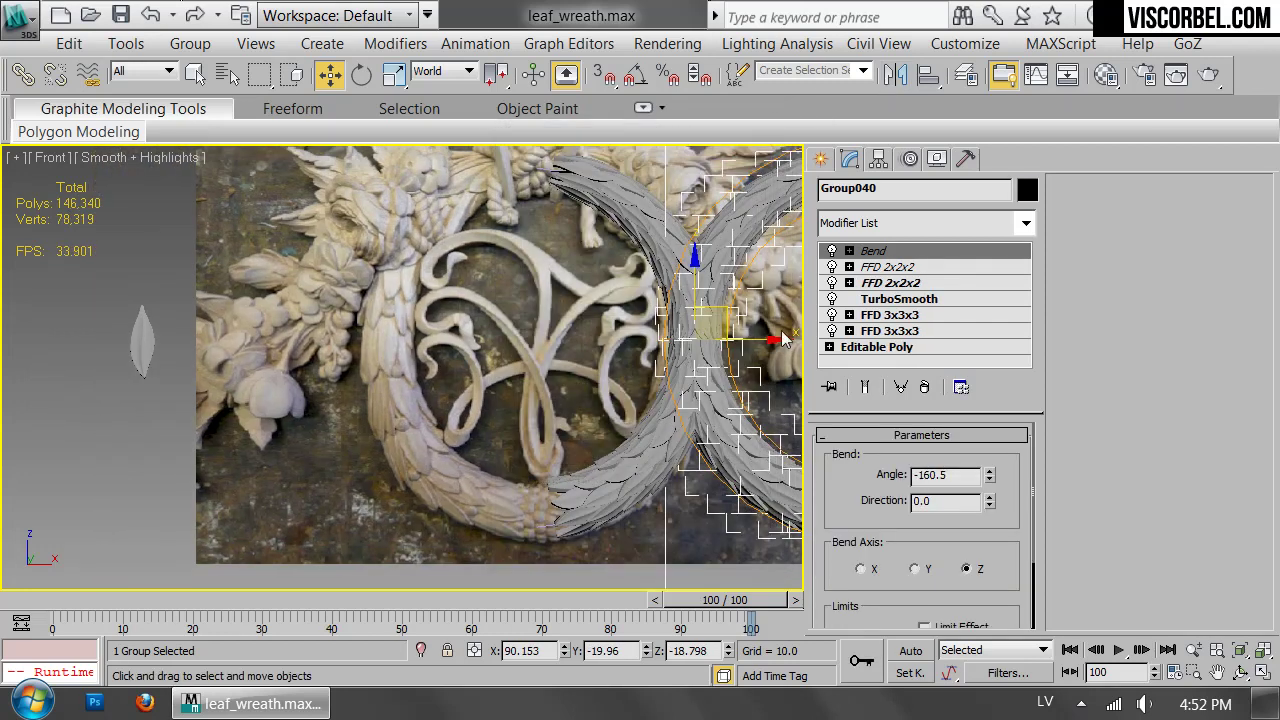
pyautogui.moveTo(783, 340); pyautogui.dragTo(449, 345)
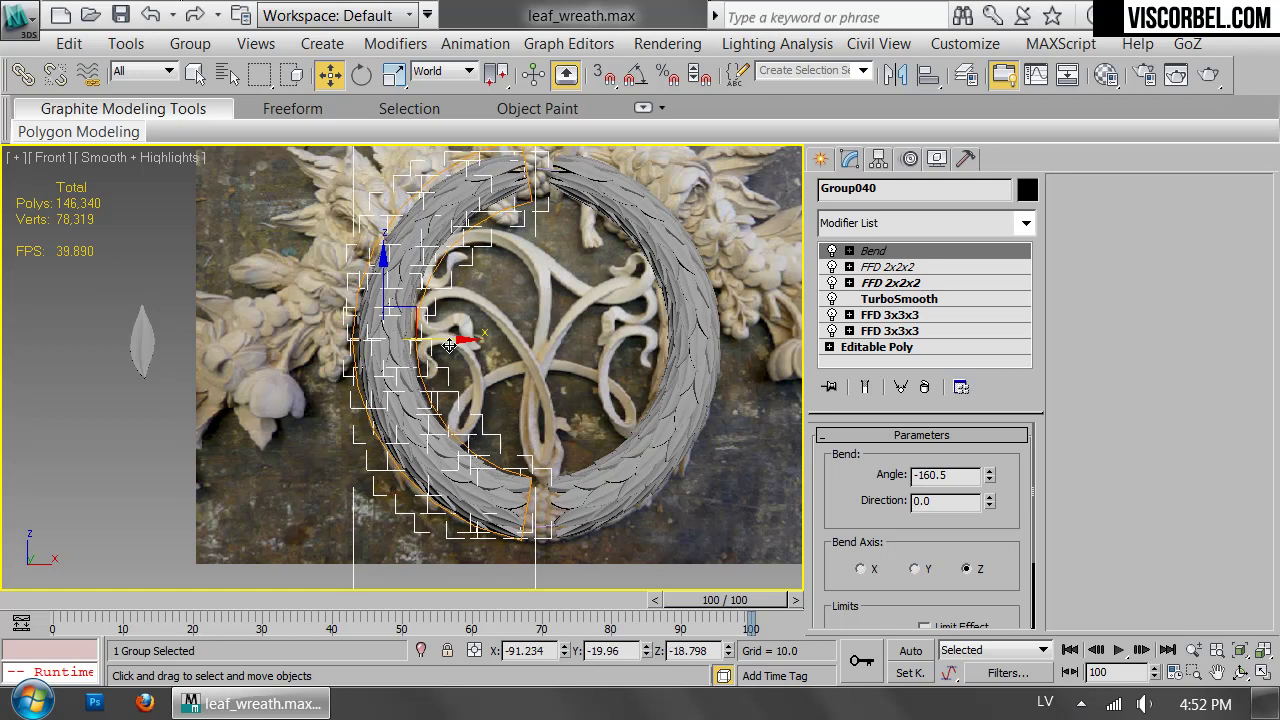
pyautogui.click(704, 522)
pyautogui.click(534, 300)
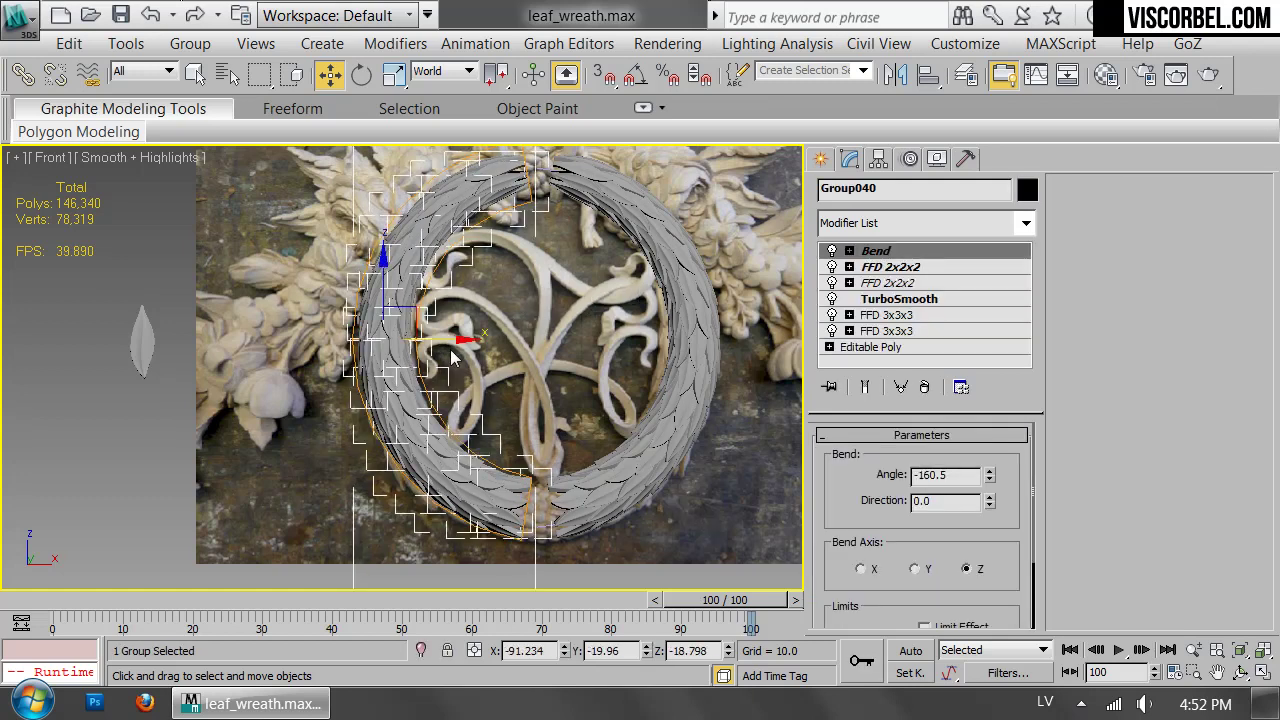
pyautogui.moveTo(448, 341); pyautogui.dragTo(444, 337)
# Set the bend angle to -168 and rotate the left half slightly to follow the photographed wreath.
pyautogui.moveTo(600, 198); pyautogui.dragTo(609, 396, button='middle')
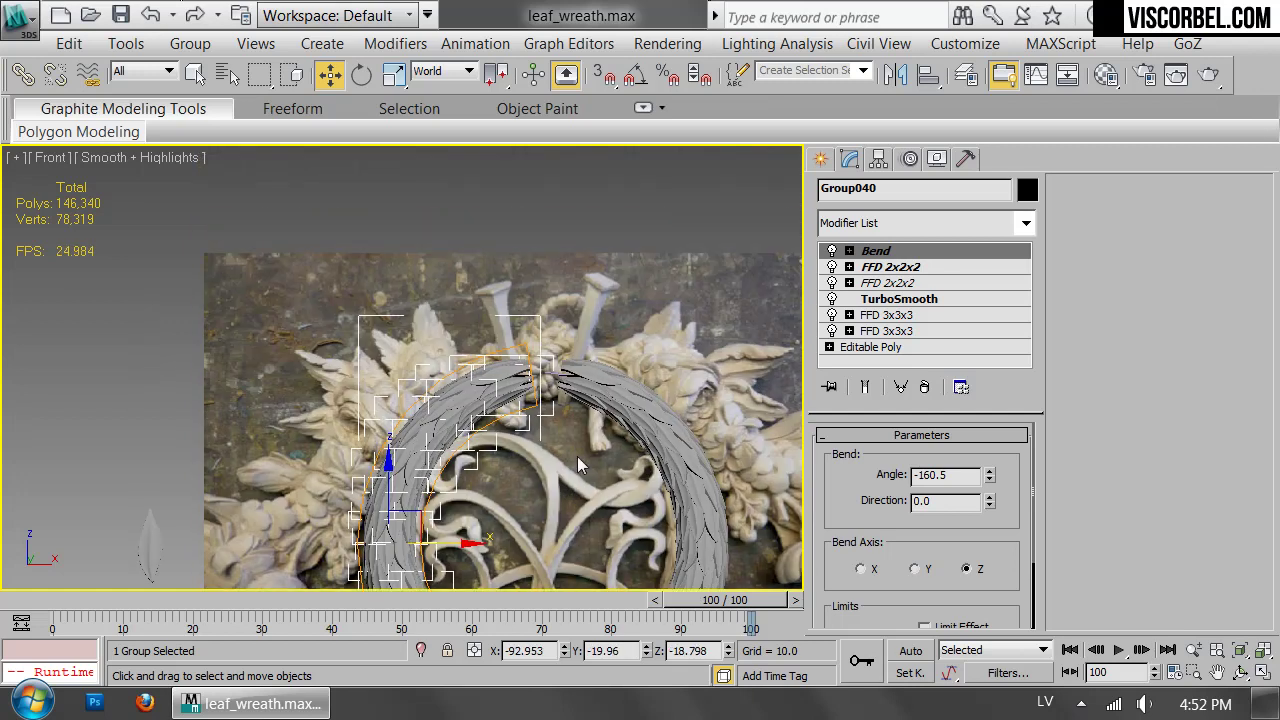
pyautogui.moveTo(626, 345); pyautogui.dragTo(632, 327, button='middle')
pyautogui.moveTo(989, 481); pyautogui.dragTo(989, 494)
pyautogui.moveTo(576, 269); pyautogui.dragTo(575, 250, button='middle')
pyautogui.press('e')
pyautogui.moveTo(439, 334); pyautogui.dragTo(430, 346)
pyautogui.press('w')
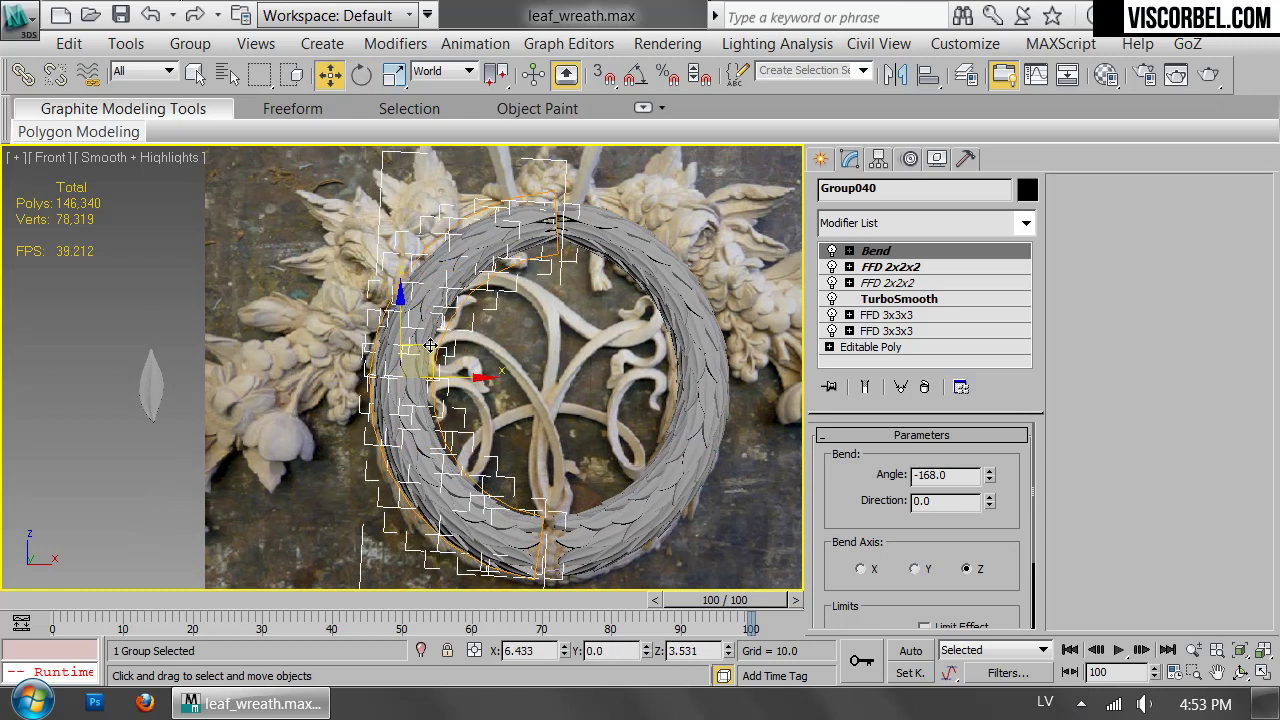
# Replace the right half with a new X-mirrored instance of the rotated left half, positioned to close the wreath.
pyautogui.click(684, 335)
pyautogui.press('Delete')
pyautogui.click(430, 375)
pyautogui.click(893, 73)
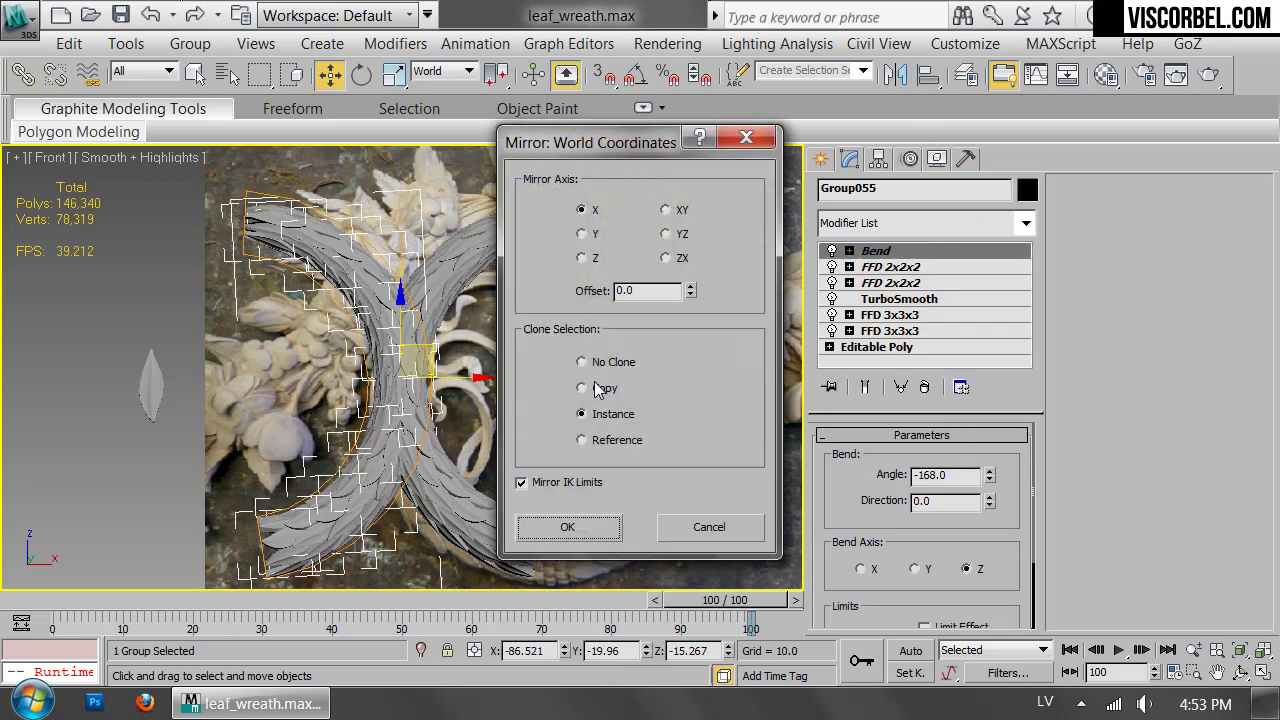
pyautogui.click(567, 527)
pyautogui.moveTo(420, 378); pyautogui.dragTo(756, 408)
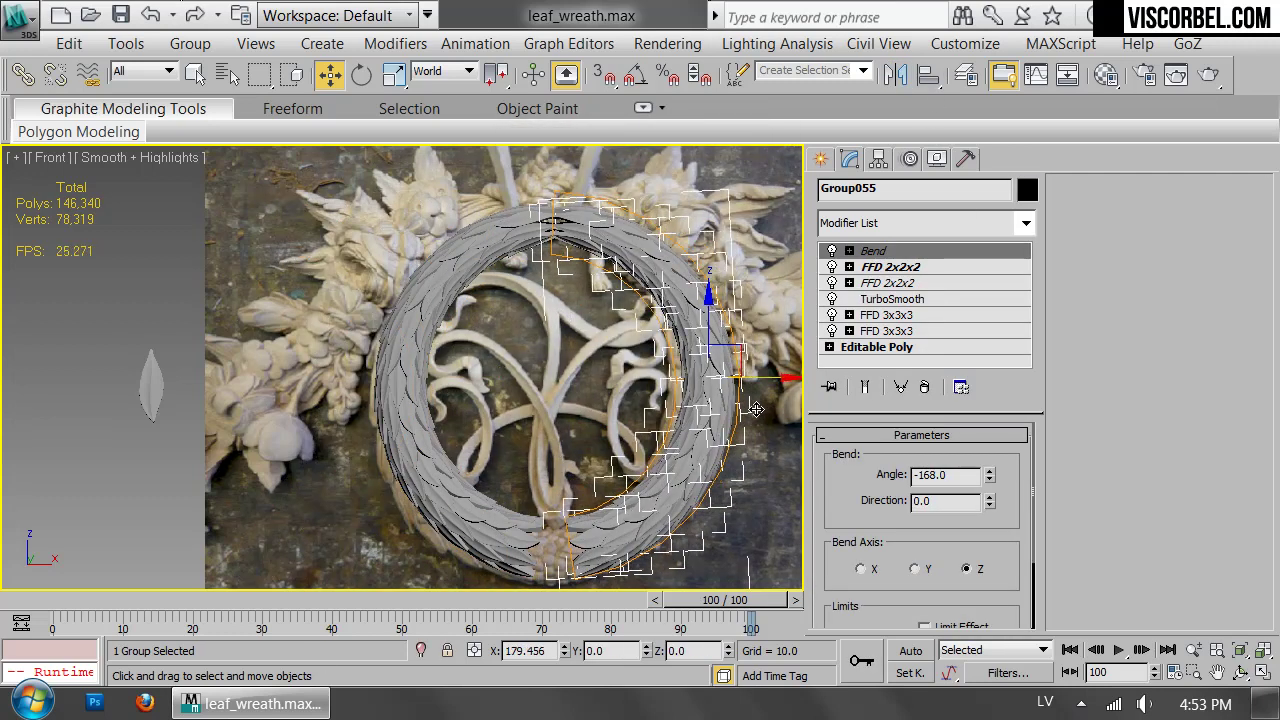
pyautogui.click(776, 558)
pyautogui.scroll(5, 565, 308)
pyautogui.moveTo(565, 308); pyautogui.dragTo(523, 440, button='middle')
pyautogui.moveTo(526, 260); pyautogui.dragTo(549, 361, button='middle')
pyautogui.scroll(-5, 534, 360)
pyautogui.scroll(3, 549, 361)
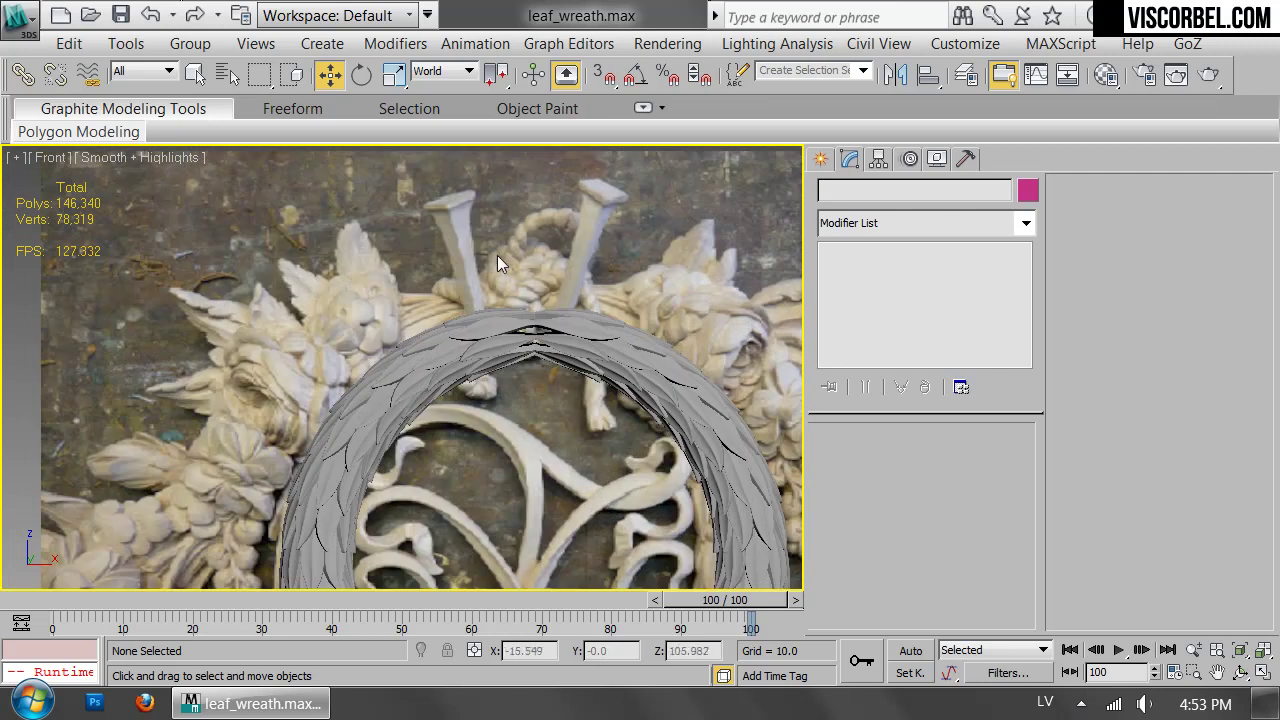
# Draw a circle from the wreath's centre out to its leaves and enable its thickness in the renderer and viewport.
pyautogui.rightClick(621, 347)
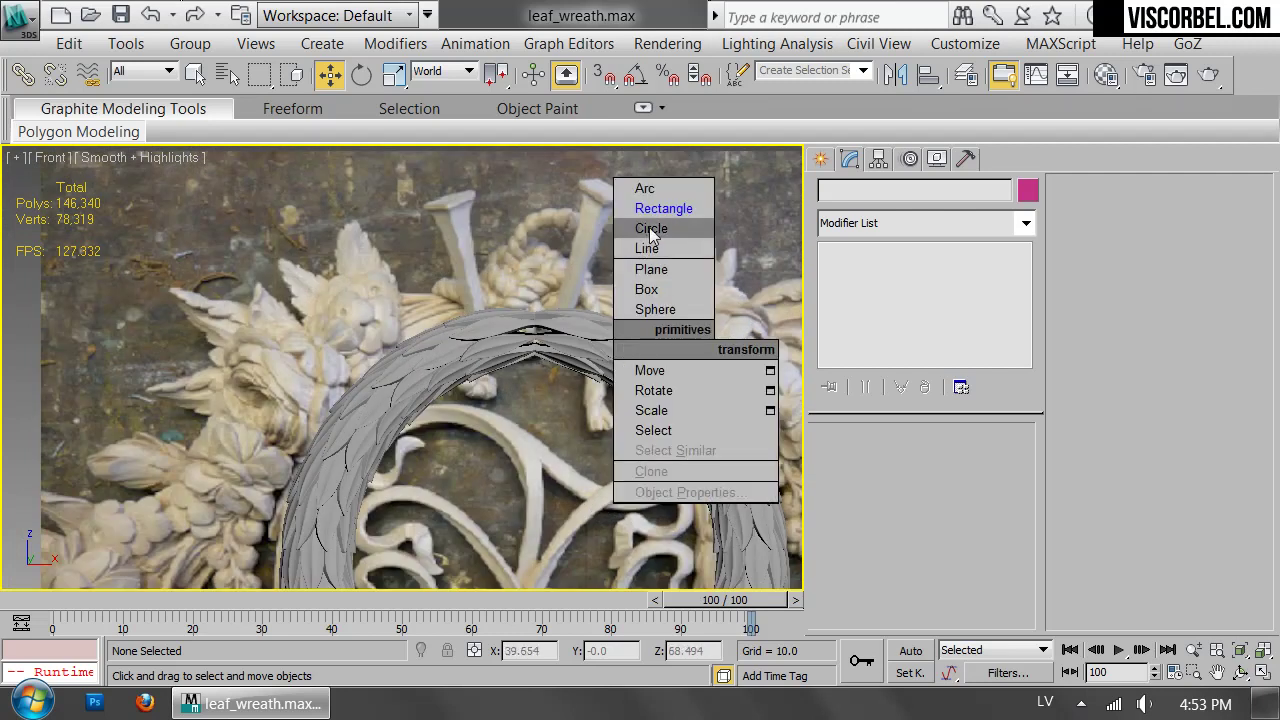
pyautogui.click(640, 228)
pyautogui.press('F3')
pyautogui.moveTo(591, 457); pyautogui.dragTo(564, 277, button='middle')
pyautogui.press('F3')
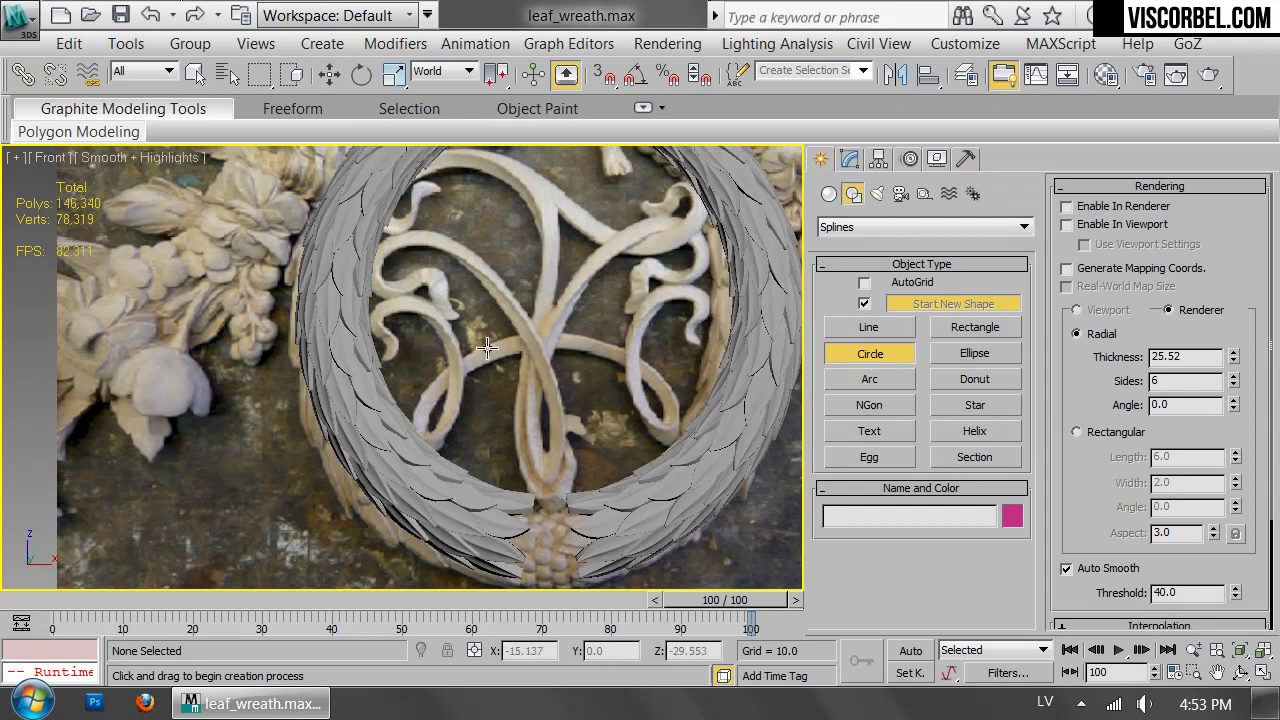
pyautogui.scroll(2, 356, 348)
pyautogui.moveTo(356, 348)
pyautogui.mouseDown(button='middle')
pyautogui.moveTo(320, 243)
pyautogui.moveTo(342, 333)
pyautogui.mouseUp(button='middle')
pyautogui.scroll(-2, 320, 243)
pyautogui.press('F3')
pyautogui.moveTo(510, 320); pyautogui.dragTo(726, 327)
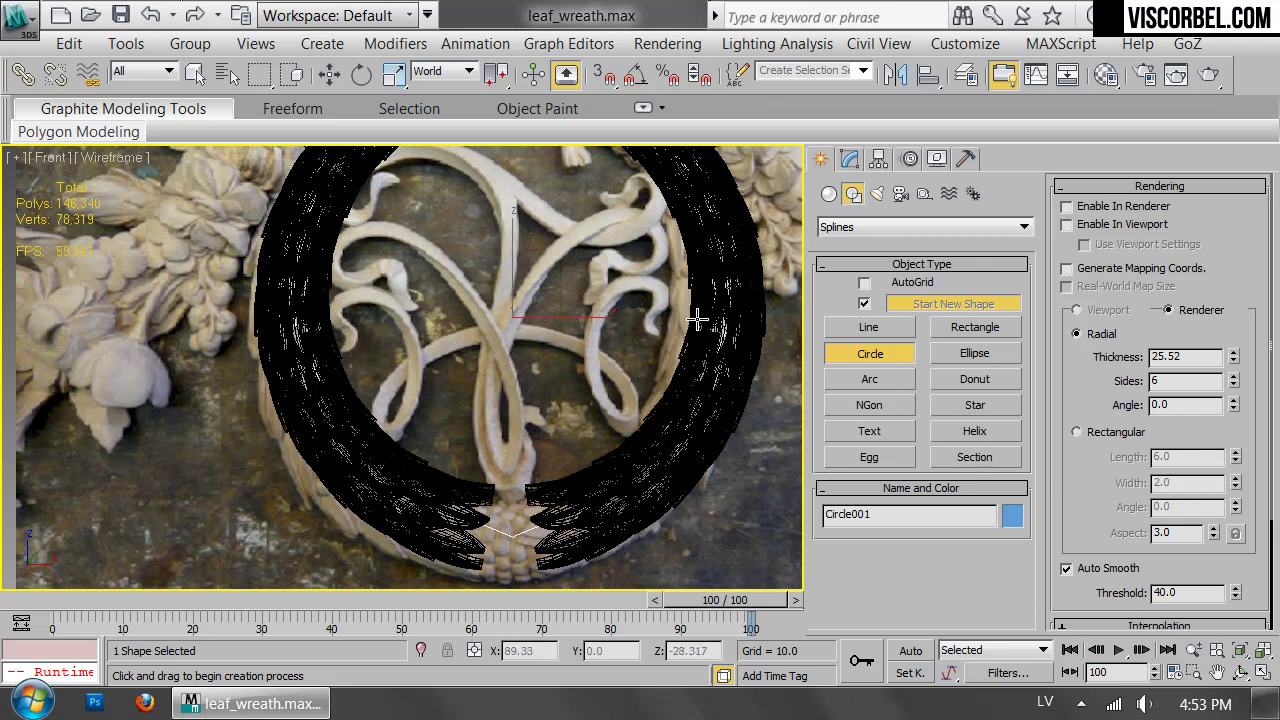
pyautogui.click(1085, 226)
pyautogui.press('F3')
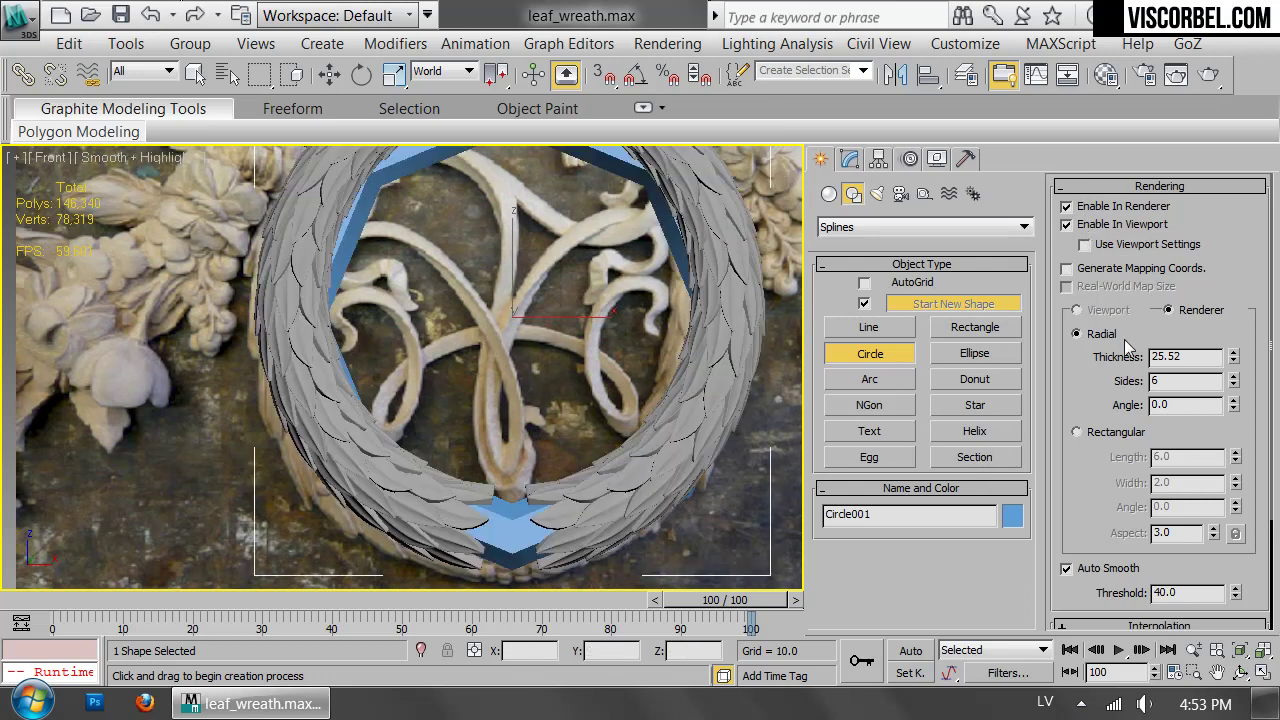
# Try 4 and 5 sides for the circle's cross-section and restore it to 6 sides.
pyautogui.write('4')
pyautogui.press('Return')
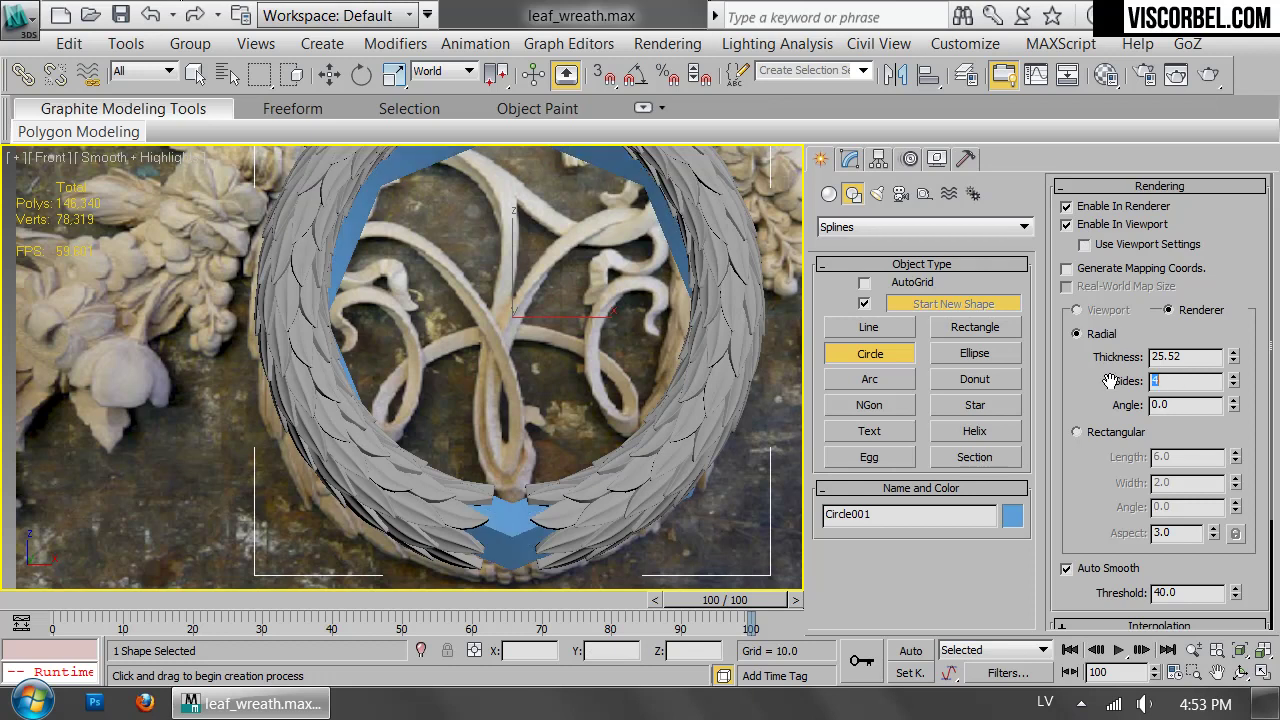
pyautogui.write('5')
pyautogui.press('Return')
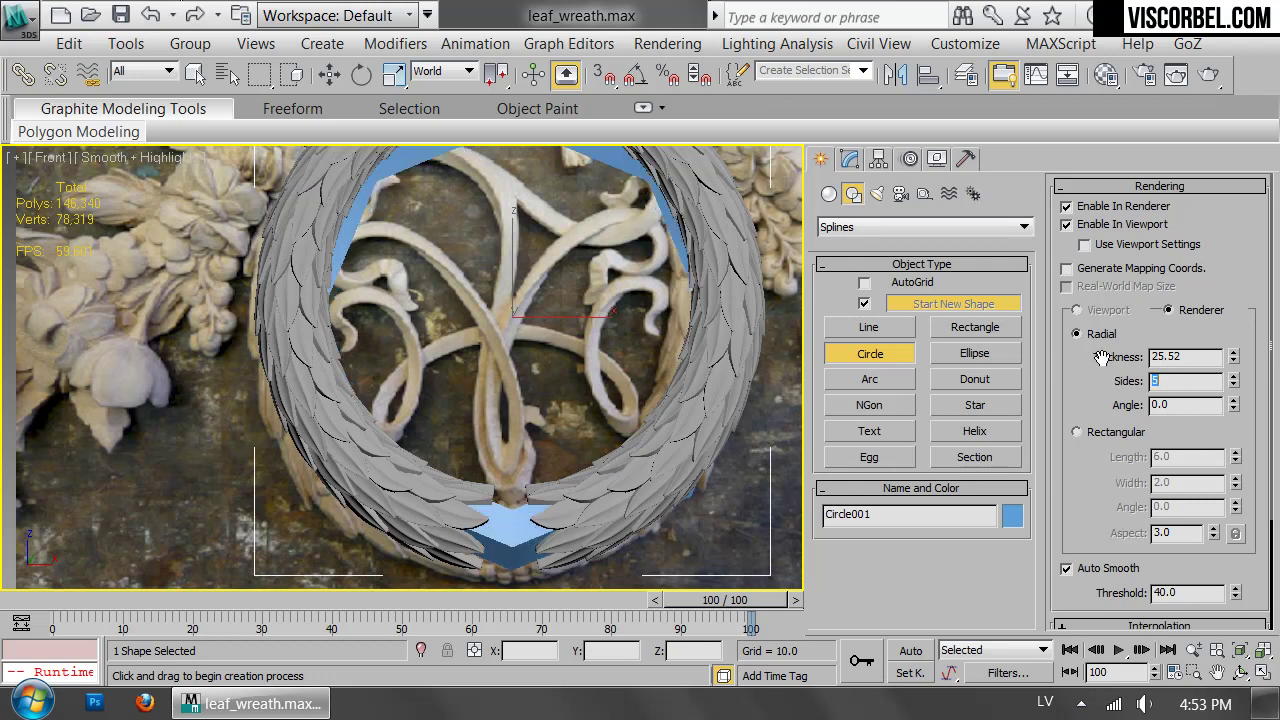
pyautogui.press('Return')
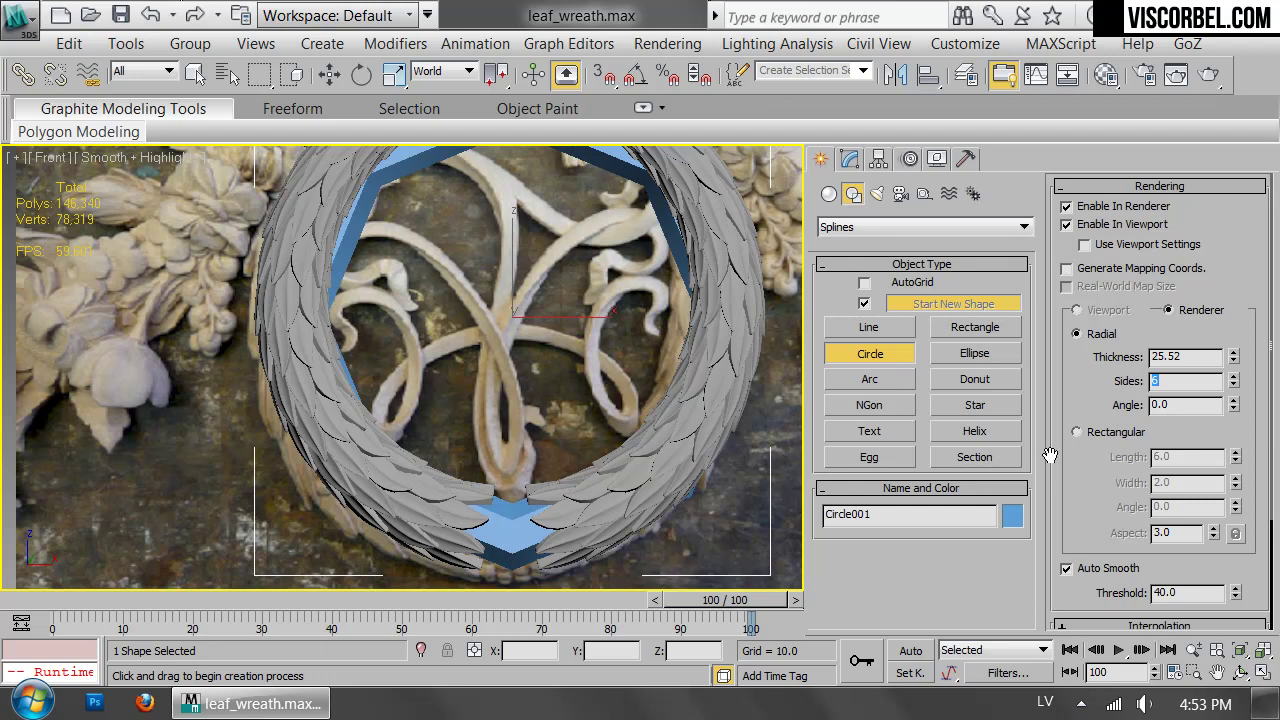
# Check the circle's interpolation steps and convert the circle to an editable poly.
pyautogui.scroll(-4, 700, 308)
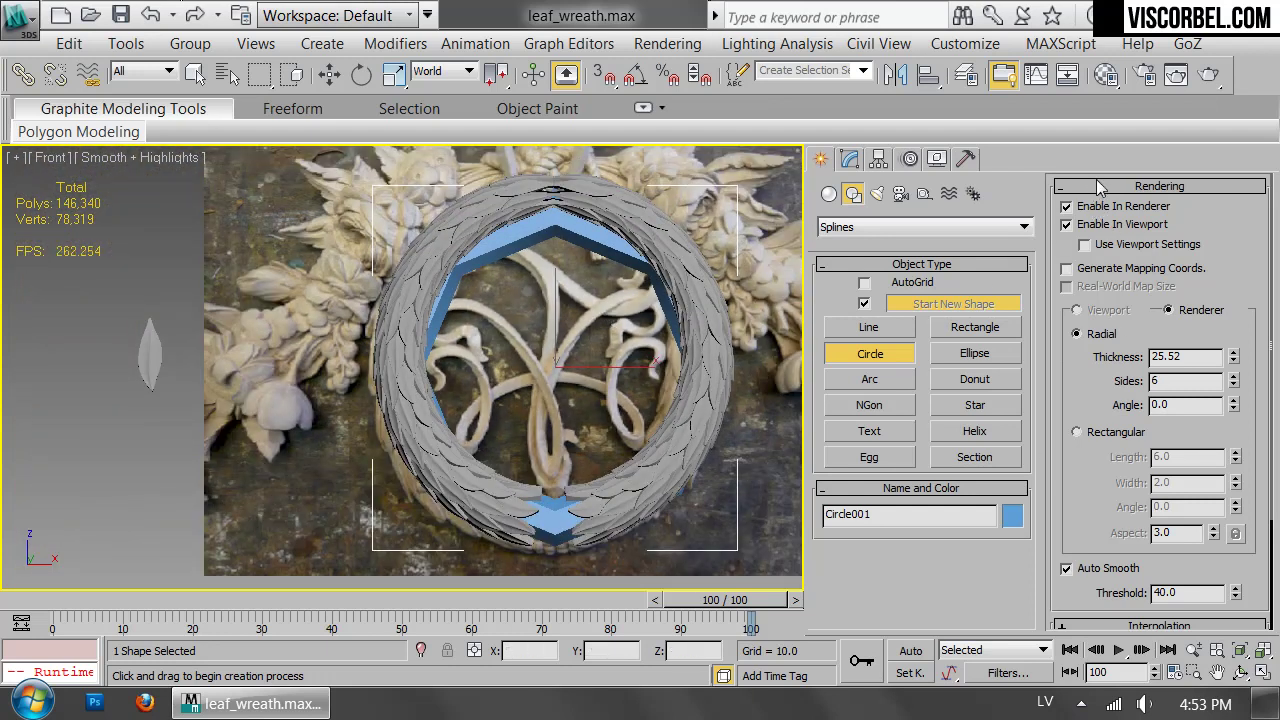
pyautogui.click(1100, 187)
pyautogui.click(915, 574)
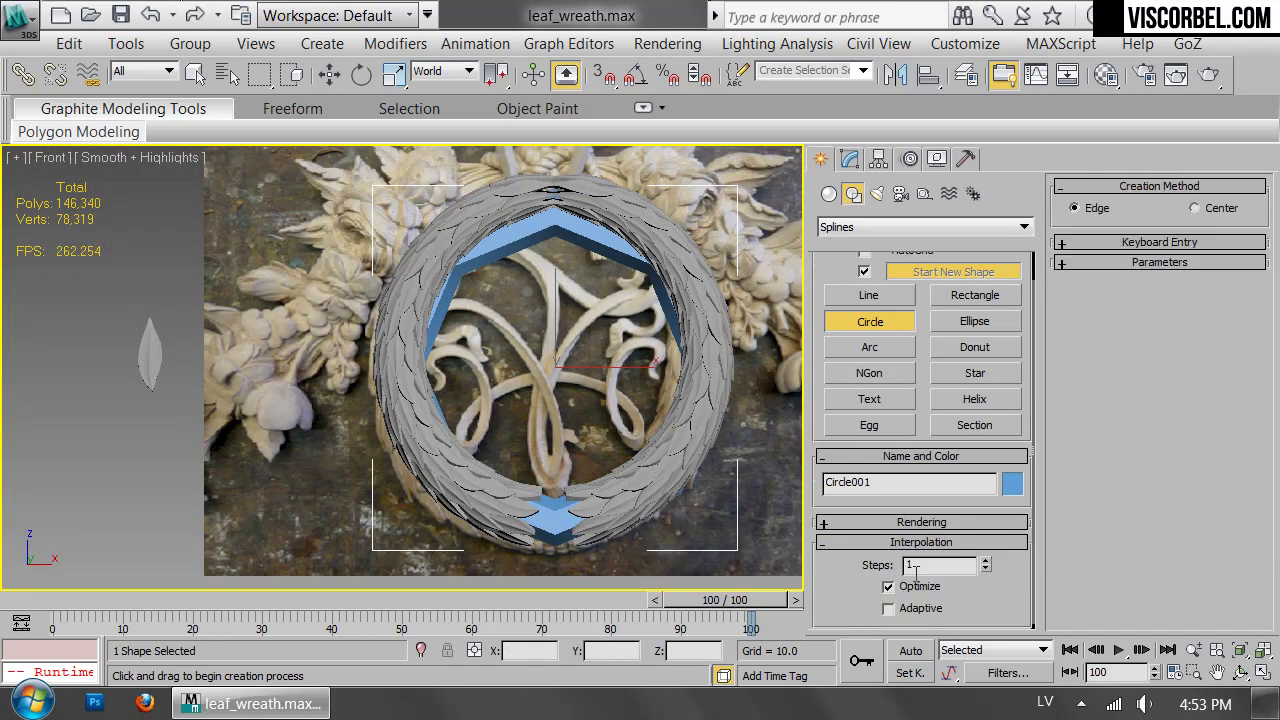
pyautogui.rightClick(627, 368)
pyautogui.rightClick(650, 321)
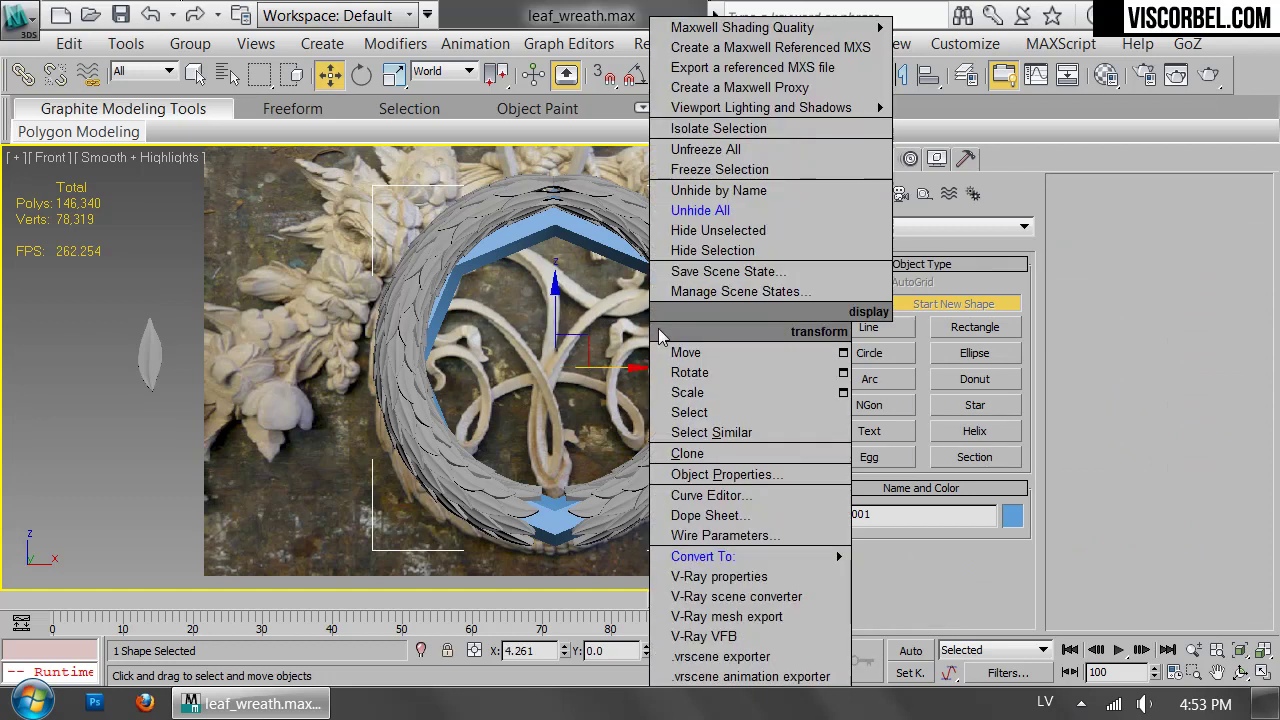
pyautogui.moveTo(818, 566)
pyautogui.click(935, 596)
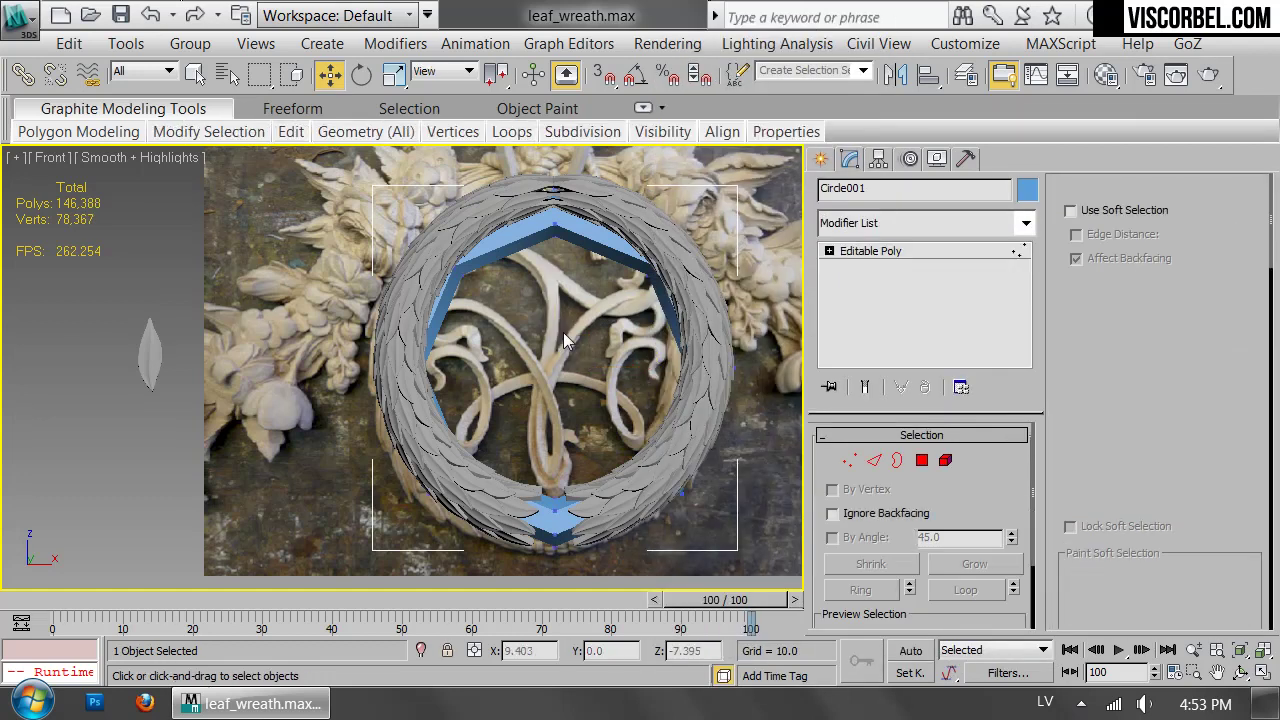
# Reposition the vertices at the top of the circle mesh inside the leaves and scale them down.
pyautogui.moveTo(538, 220); pyautogui.dragTo(548, 280, button='middle')
pyautogui.press('F3')
pyautogui.click(562, 284)
pyautogui.scroll(4, 540, 330)
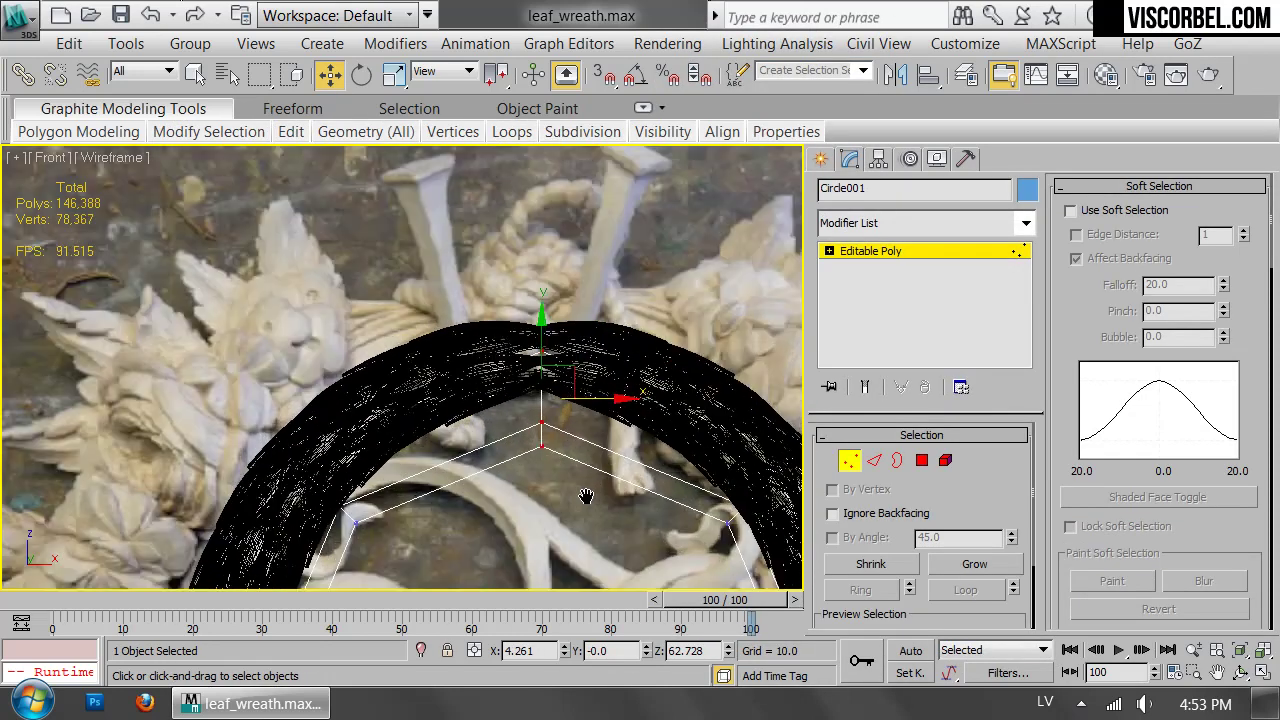
pyautogui.moveTo(548, 330); pyautogui.dragTo(542, 262)
pyautogui.scroll(3, 525, 390)
pyautogui.press('r')
pyautogui.moveTo(568, 385); pyautogui.dragTo(586, 465)
pyautogui.press('w')
pyautogui.moveTo(558, 329); pyautogui.dragTo(557, 355)
pyautogui.scroll(-6, 566, 300)
# Leave vertex editing and clone the circle mesh as one instance beside the reference photo.
pyautogui.press('1')
pyautogui.moveTo(638, 400); pyautogui.dragTo(470, 334, button='middle')
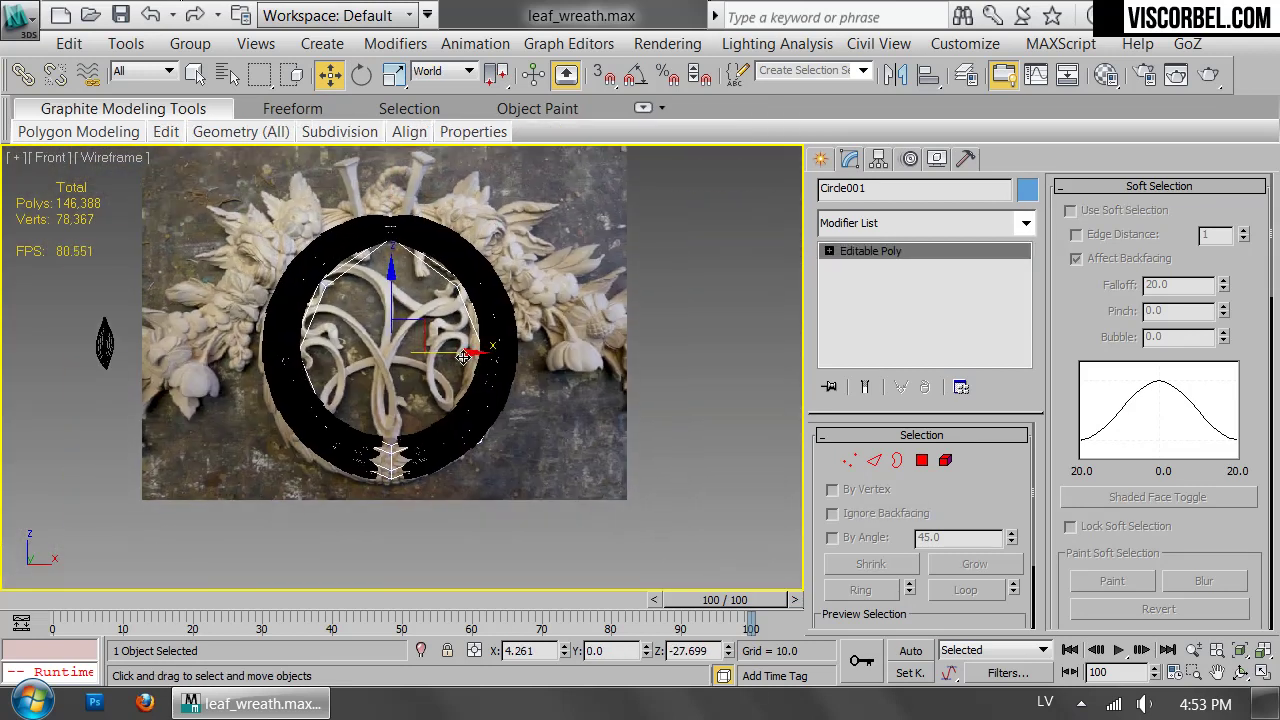
pyautogui.keyDown('shift'); pyautogui.moveTo(456, 356); pyautogui.dragTo(795, 352); pyautogui.keyUp('shift')
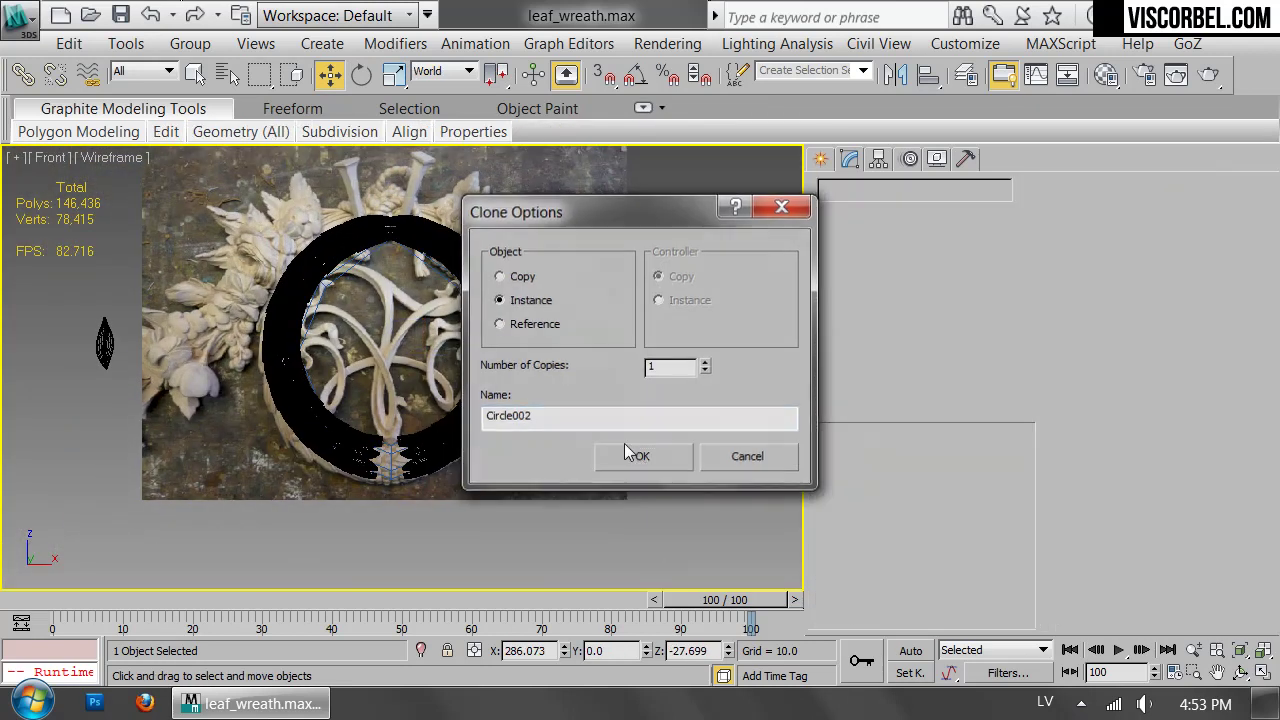
pyautogui.click(641, 457)
# Scale down the bottom vertices of the cloned ring and select the vertices at its left extreme.
pyautogui.moveTo(768, 559); pyautogui.dragTo(625, 583, button='middle')
pyautogui.press('1')
pyautogui.moveTo(449, 426); pyautogui.dragTo(457, 362, button='middle')
pyautogui.press('r')
pyautogui.moveTo(643, 425); pyautogui.dragTo(618, 419)
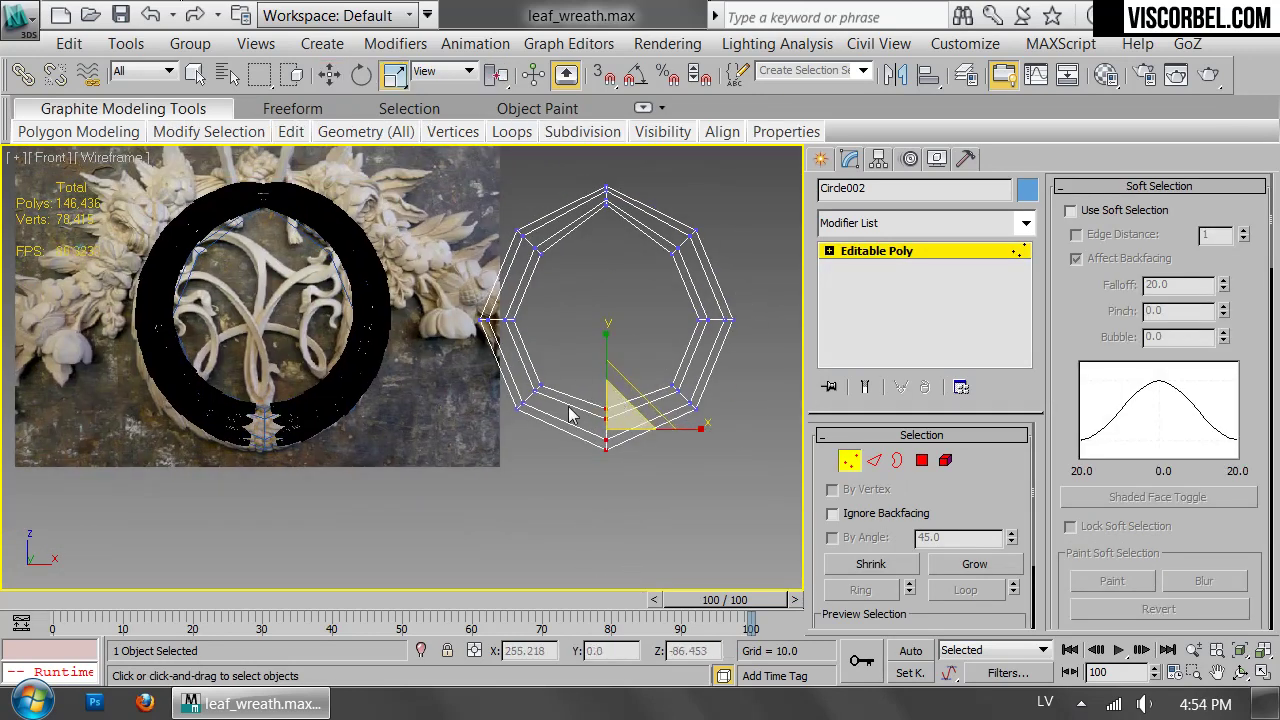
pyautogui.moveTo(488, 366); pyautogui.dragTo(589, 383)
pyautogui.scroll(2, 534, 387)
pyautogui.moveTo(482, 277); pyautogui.dragTo(550, 297)
pyautogui.press('1')
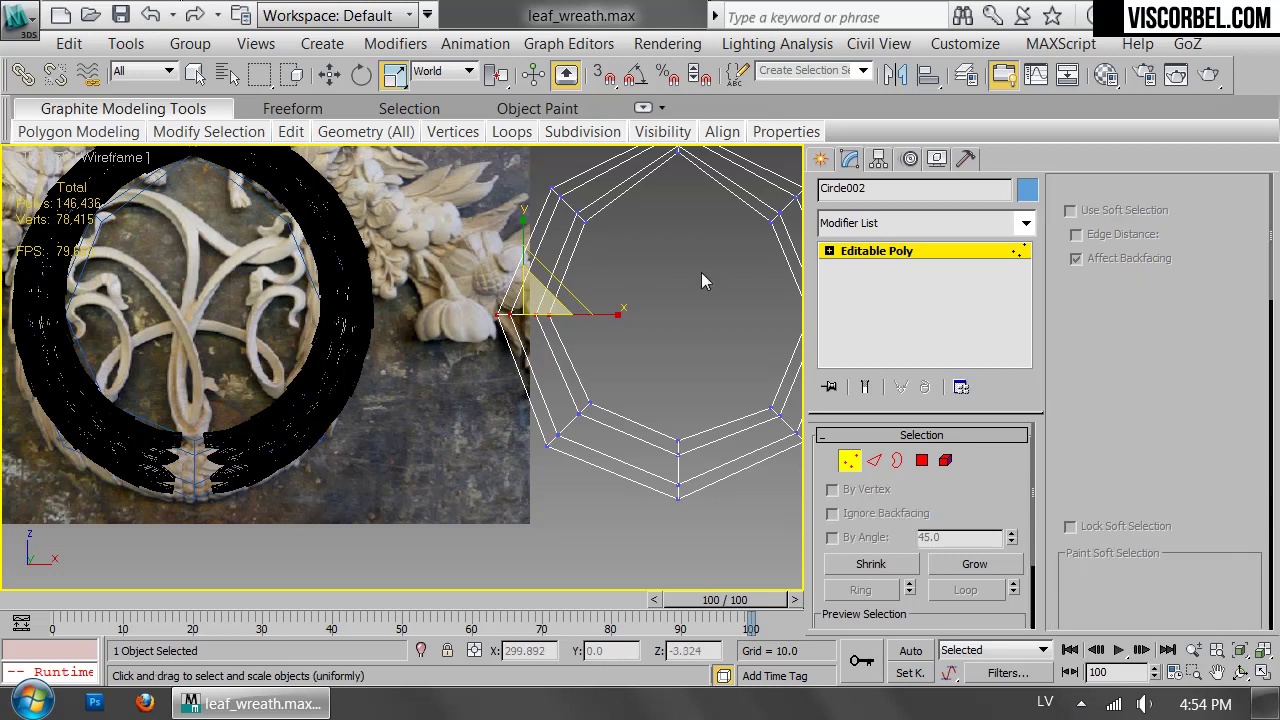
# Raise the cloned ring's upper-left vertices and nudge its leftmost vertices slightly outward.
pyautogui.moveTo(598, 233); pyautogui.dragTo(697, 363, button='middle')
pyautogui.press('1')
pyautogui.moveTo(630, 298); pyautogui.dragTo(721, 391)
pyautogui.press('w')
pyautogui.moveTo(696, 302); pyautogui.dragTo(692, 282)
pyautogui.moveTo(701, 345); pyautogui.dragTo(520, 258, button='middle')
pyautogui.moveTo(401, 337); pyautogui.dragTo(486, 394)
pyautogui.moveTo(472, 371); pyautogui.dragTo(675, 367, button='middle')
pyautogui.moveTo(714, 367); pyautogui.dragTo(711, 367)
# Add a Symmetry modifier mirrored on X to the cloned ring, followed by a TurboSmooth modifier with 1 iteration.
pyautogui.click(910, 252)
pyautogui.click(958, 228)
pyautogui.click(958, 228)
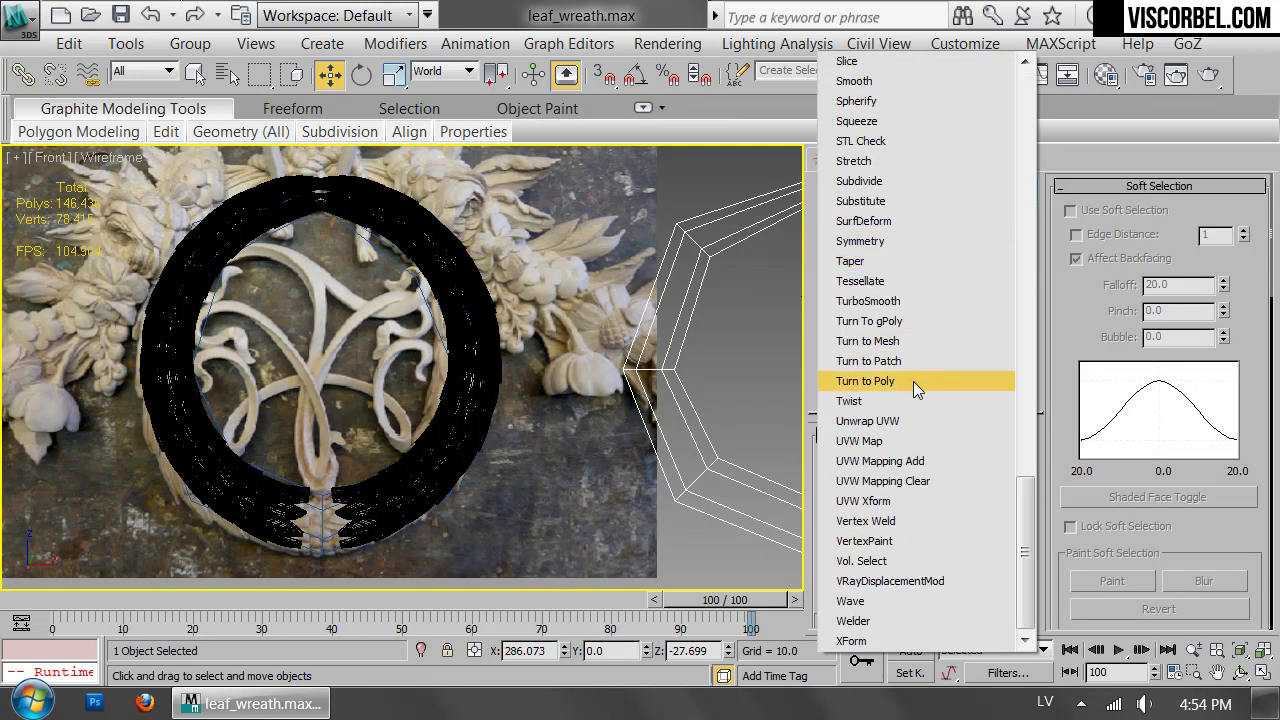
pyautogui.click(910, 241)
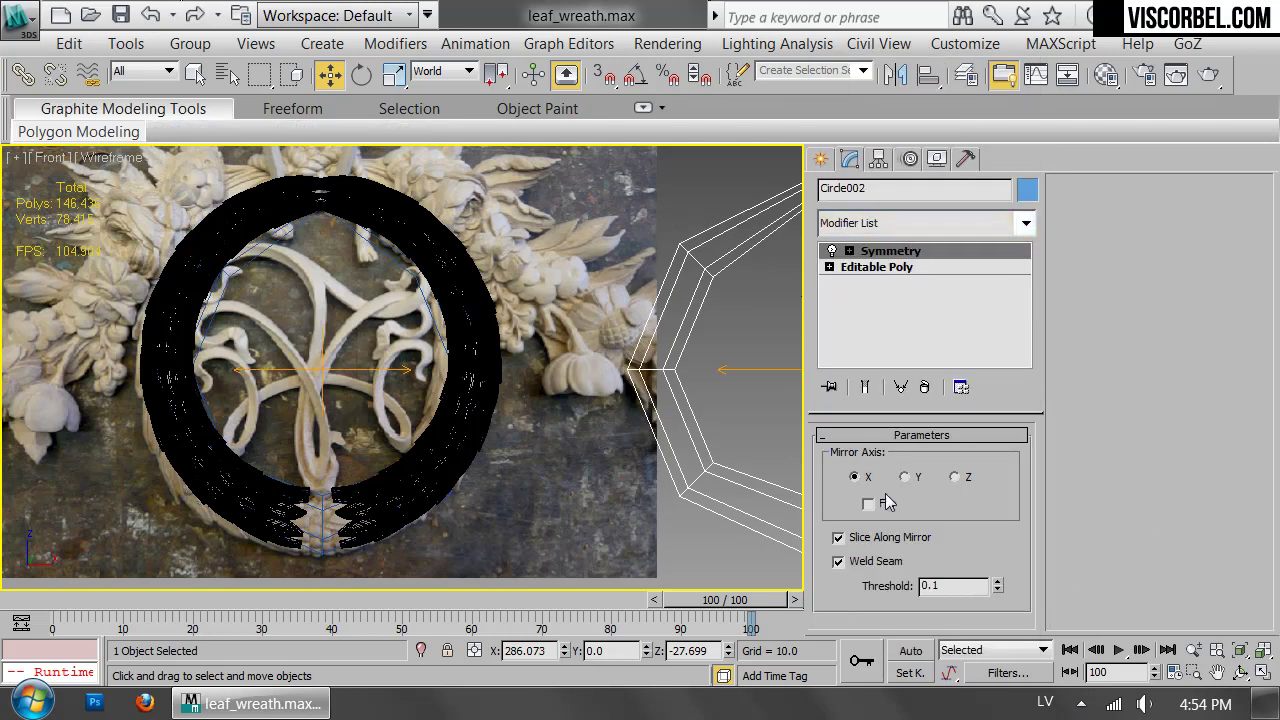
pyautogui.click(896, 224)
pyautogui.scroll(-10, 871, 320)
pyautogui.click(871, 303)
pyautogui.press('z')
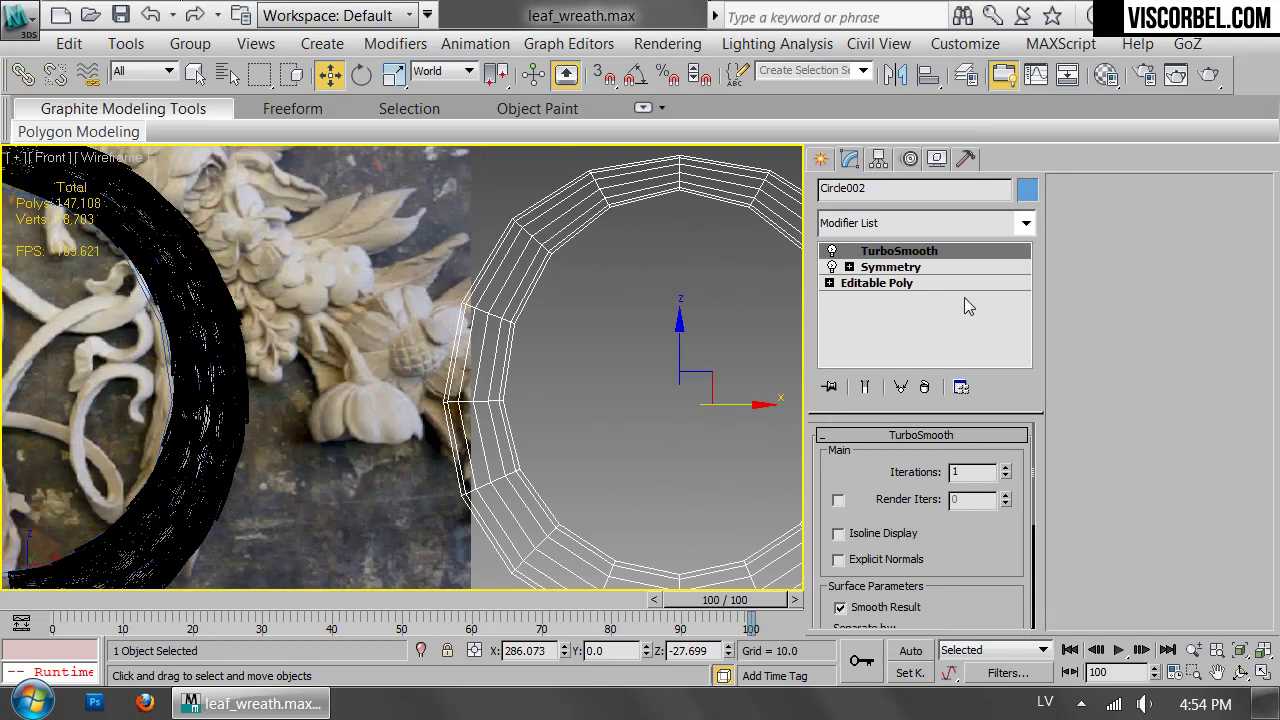
# Show the end result while editing the base mesh and move the ring's leftmost vertices outward by about 3.4 units.
pyautogui.click(876, 287)
pyautogui.click(867, 388)
pyautogui.moveTo(411, 381); pyautogui.dragTo(706, 363, button='middle')
pyautogui.press('1')
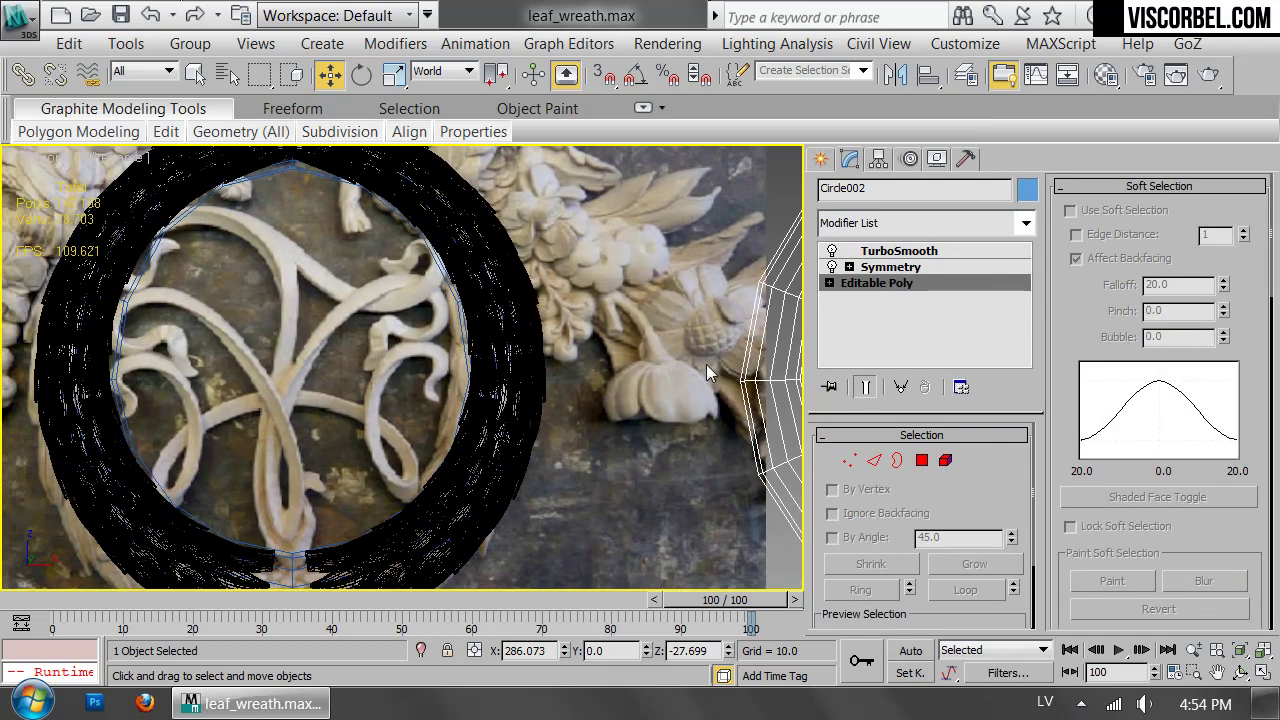
pyautogui.moveTo(638, 314); pyautogui.dragTo(884, 437)
pyautogui.moveTo(557, 384); pyautogui.dragTo(463, 397, button='middle')
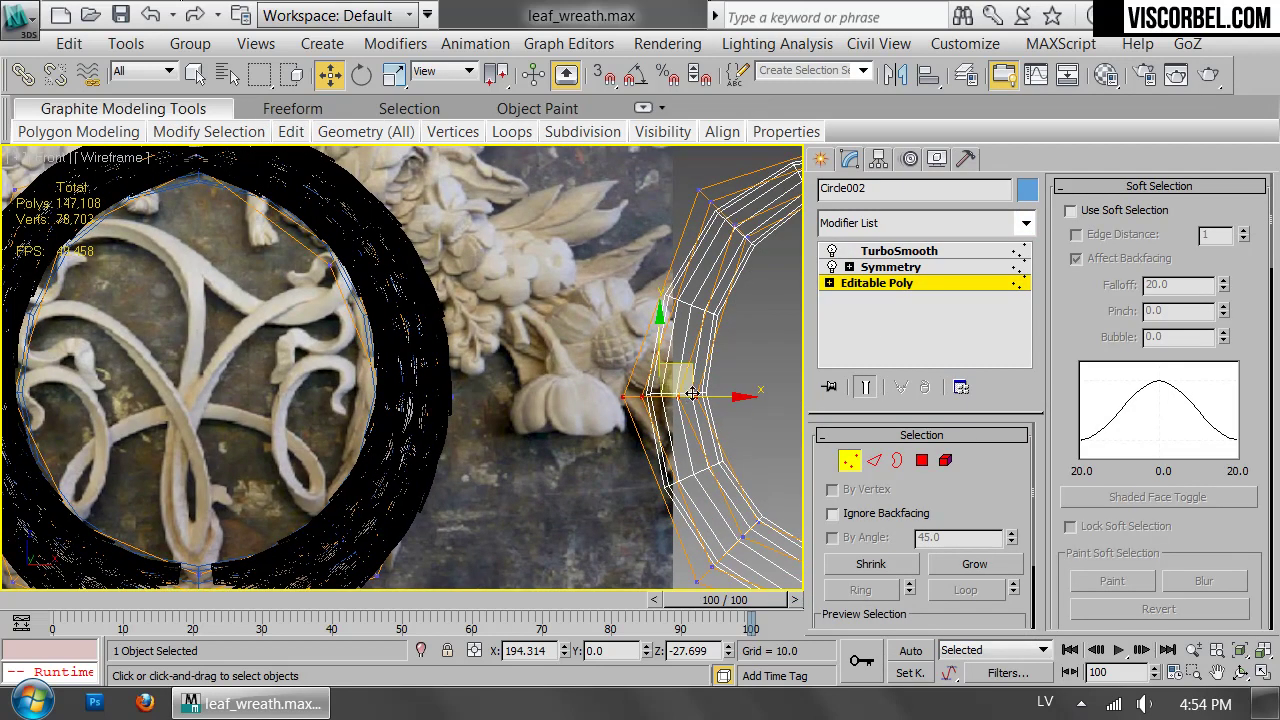
pyautogui.moveTo(712, 398); pyautogui.dragTo(704, 398)
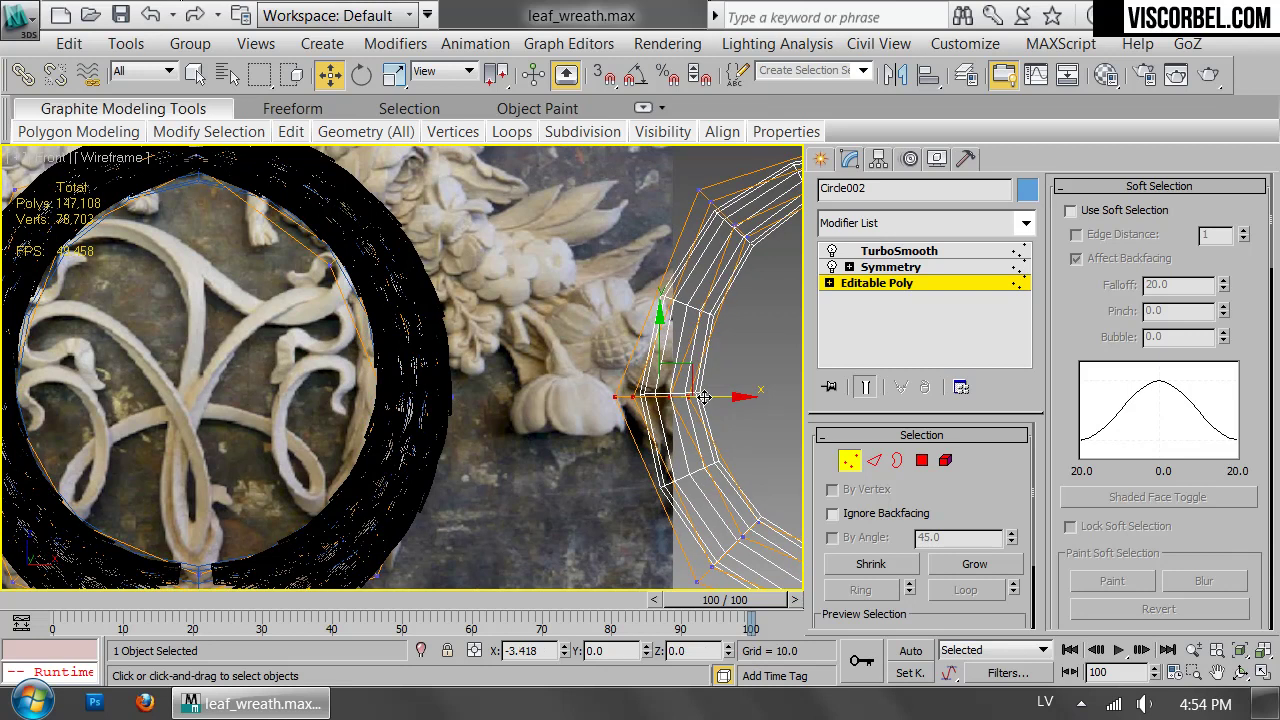
# Display the viewport shaded and move the cloned ring's upper-left vertices slightly outward and down.
pyautogui.moveTo(686, 314); pyautogui.dragTo(602, 409, button='middle')
pyautogui.moveTo(574, 249); pyautogui.dragTo(685, 365)
pyautogui.moveTo(534, 310)
pyautogui.mouseDown(button='middle')
pyautogui.moveTo(693, 399)
pyautogui.moveTo(663, 427)
pyautogui.mouseUp(button='middle')
pyautogui.press('F3')
pyautogui.moveTo(664, 370); pyautogui.dragTo(664, 336, button='middle')
pyautogui.moveTo(781, 357); pyautogui.dragTo(763, 395)
pyautogui.press('r')
# Raise the cloned ring's top vertices slightly and fine-tune their scale.
pyautogui.moveTo(737, 381); pyautogui.dragTo(494, 377, button='middle')
pyautogui.moveTo(652, 260); pyautogui.dragTo(717, 394)
pyautogui.press('w')
pyautogui.moveTo(586, 283); pyautogui.dragTo(666, 316, button='middle')
pyautogui.moveTo(760, 282); pyautogui.dragTo(760, 273)
pyautogui.press('r')
pyautogui.moveTo(763, 329)
pyautogui.mouseDown()
pyautogui.moveTo(769, 342)
pyautogui.moveTo(771, 275)
pyautogui.moveTo(766, 333)
pyautogui.mouseUp()
pyautogui.press('w')
pyautogui.moveTo(752, 288); pyautogui.dragTo(751, 284)
# Scale up the cloned ring's bottom vertices, lower them slightly, and rescale its lower-left vertices.
pyautogui.scroll(-5, 654, 432)
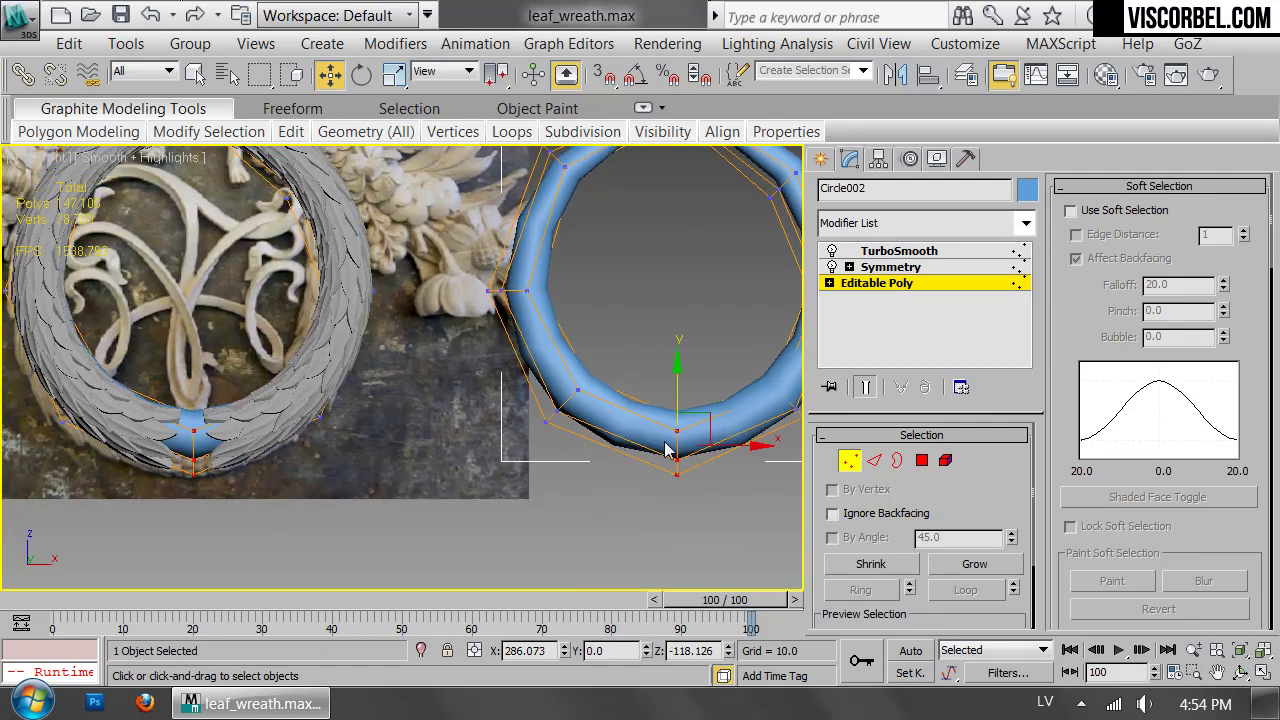
pyautogui.press('r')
pyautogui.moveTo(686, 436); pyautogui.dragTo(681, 394)
pyautogui.press('w')
pyautogui.moveTo(542, 338); pyautogui.dragTo(612, 435)
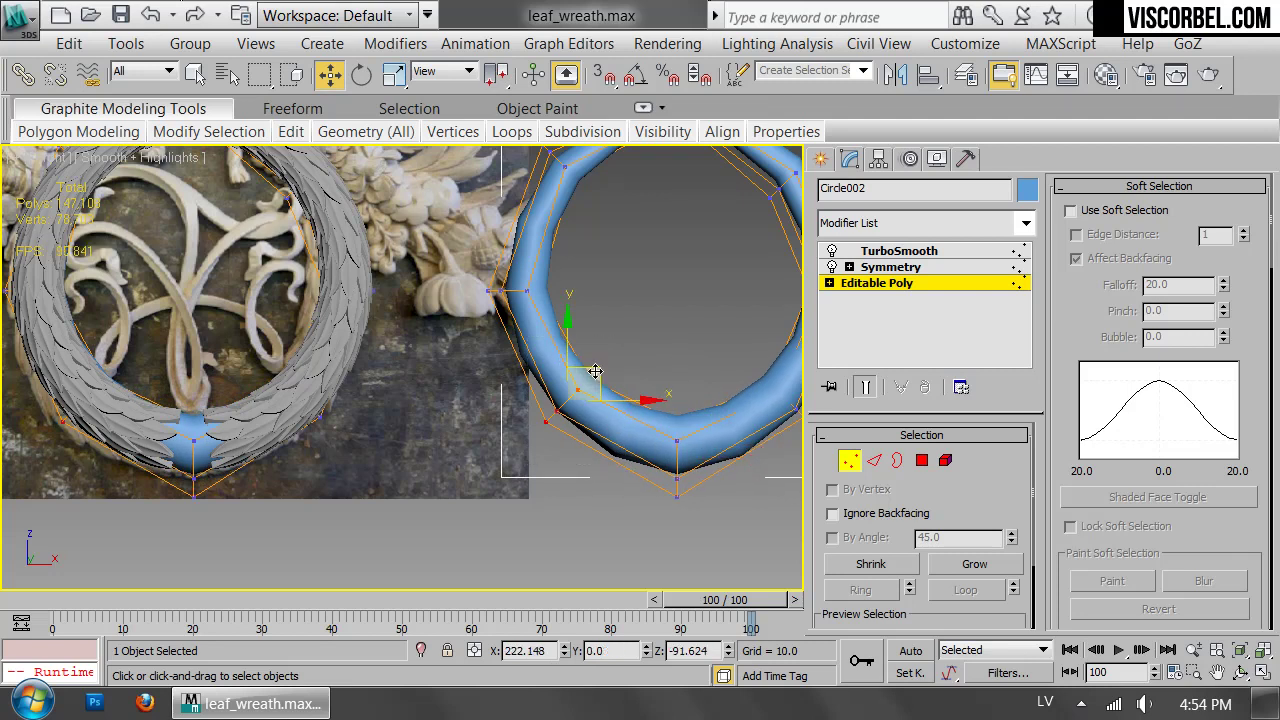
pyautogui.press('r')
pyautogui.moveTo(565, 392); pyautogui.dragTo(581, 404)
# Leave vertex editing and set the ring's TurboSmooth iterations to 2.
pyautogui.press('1')
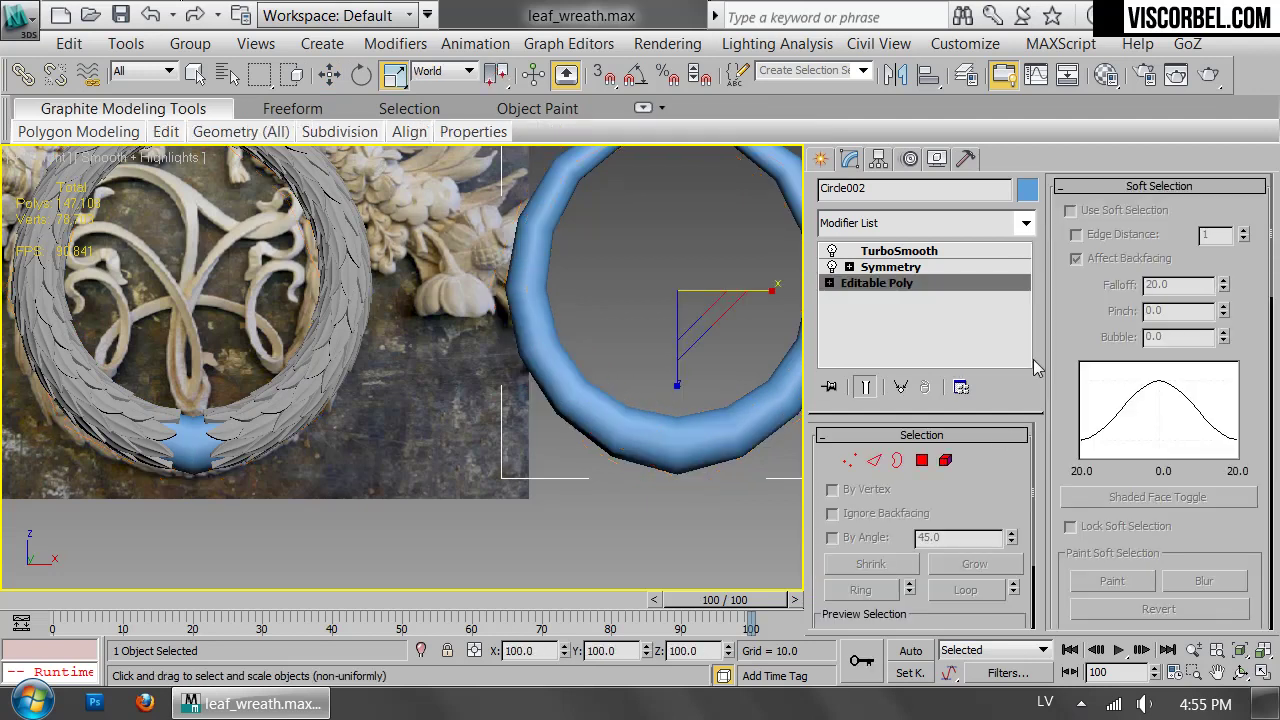
pyautogui.click(912, 251)
pyautogui.click(1006, 468)
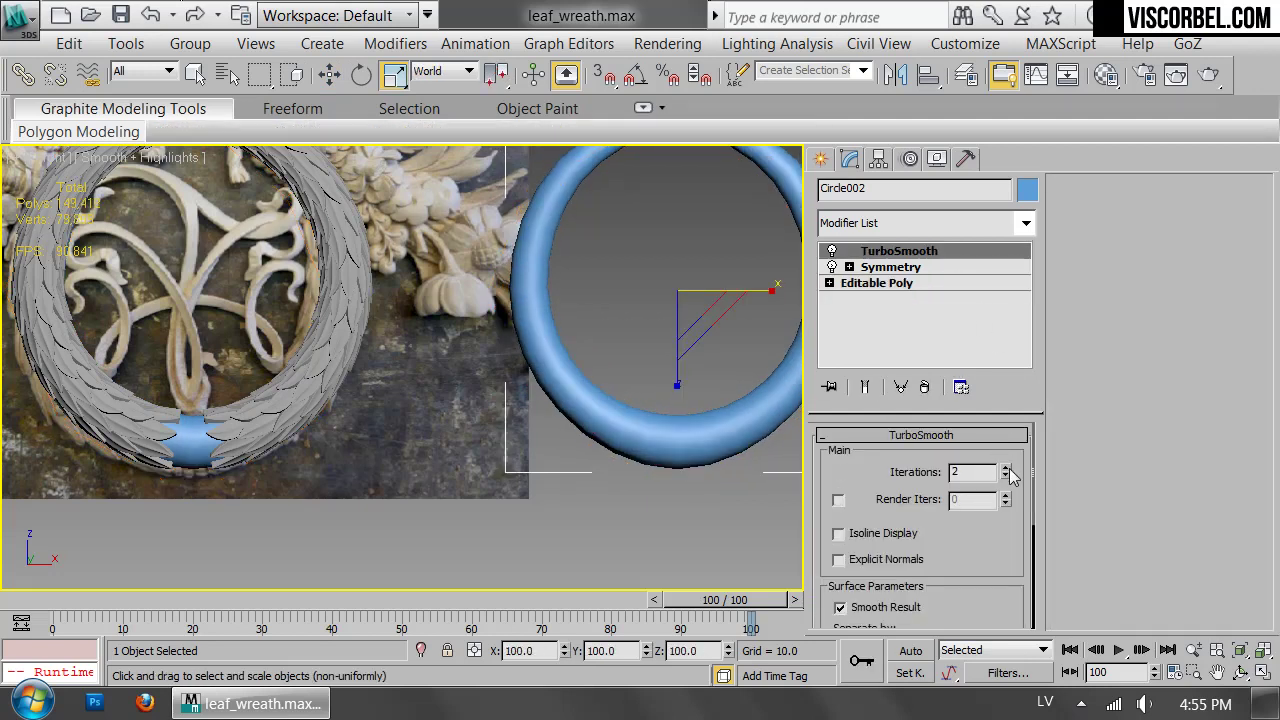
# Scale up the bottom vertices in the ring's base mesh slightly and deselect the ring.
pyautogui.click(876, 283)
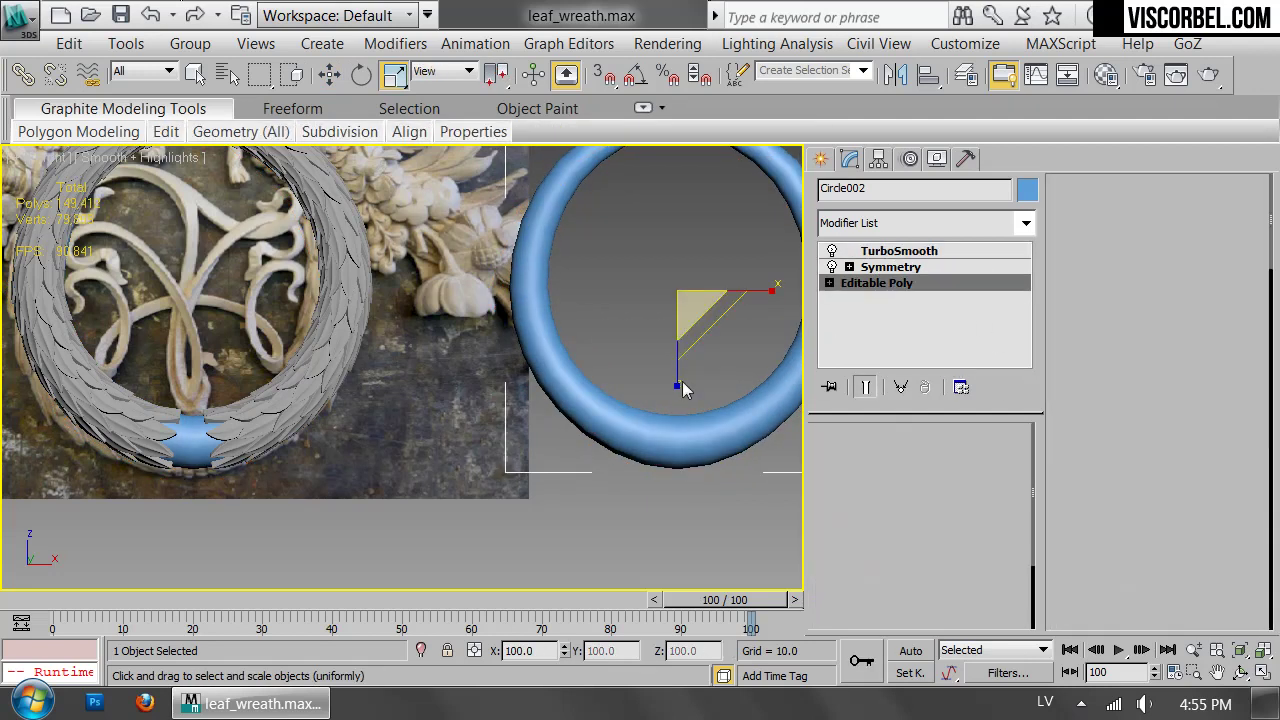
pyautogui.press('1')
pyautogui.moveTo(685, 439); pyautogui.dragTo(685, 431)
pyautogui.moveTo(262, 357); pyautogui.dragTo(533, 317, button='middle')
pyautogui.scroll(2, 533, 317)
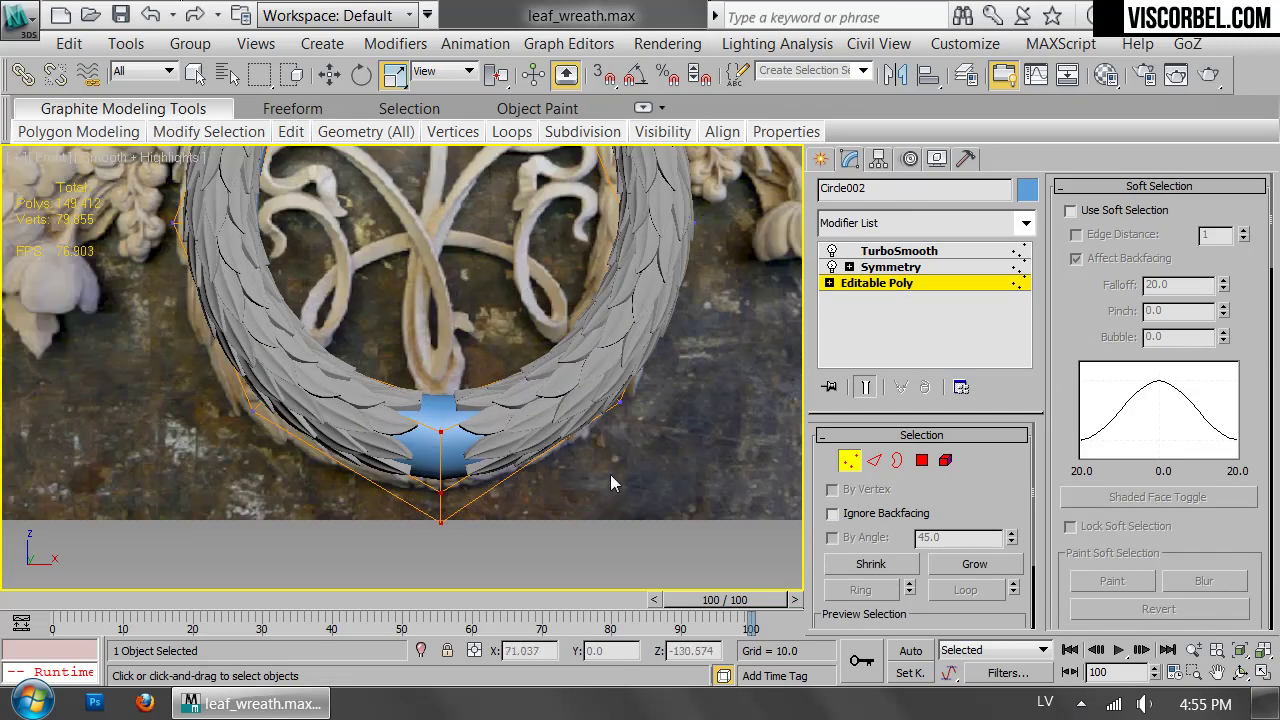
pyautogui.press('1')
pyautogui.click(614, 474)
pyautogui.scroll(-4, 606, 360)
pyautogui.moveTo(606, 360); pyautogui.dragTo(548, 350, button='middle')
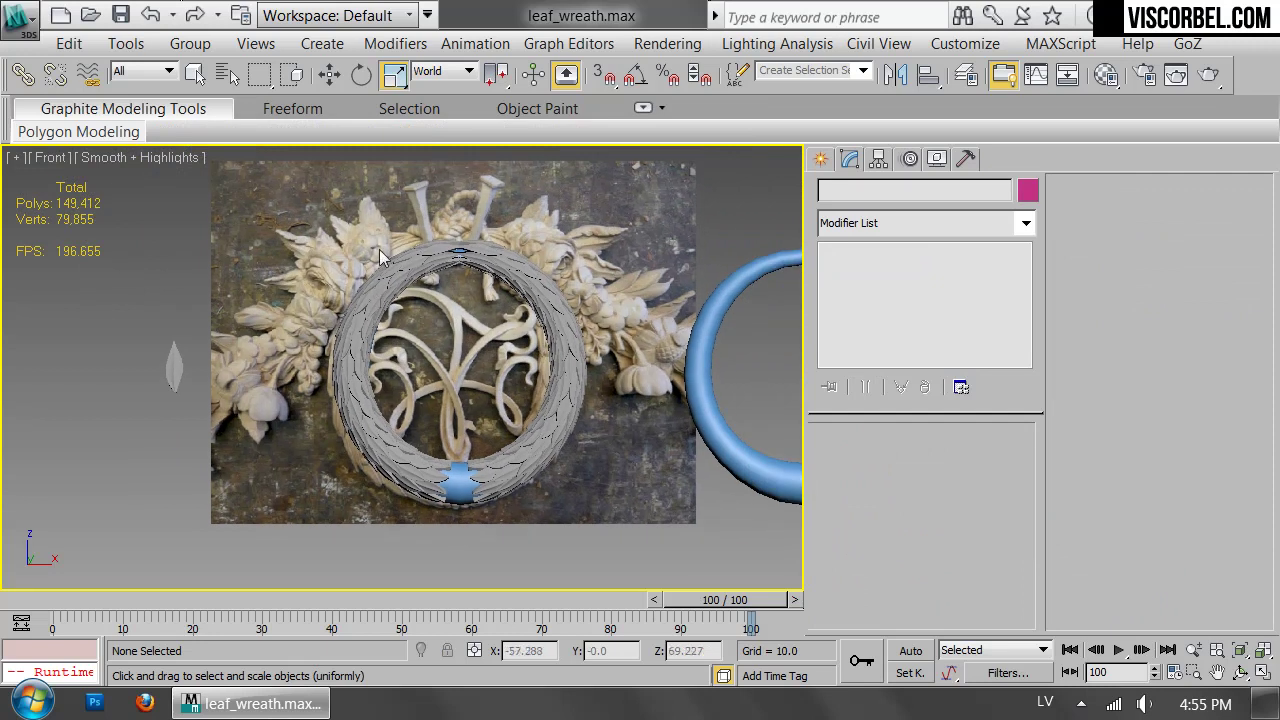
# Move the inner blue ring along Y in the top view so it sits centred within the leaf wreath's depth.
pyautogui.moveTo(485, 458); pyautogui.dragTo(588, 573)
pyautogui.press('p')
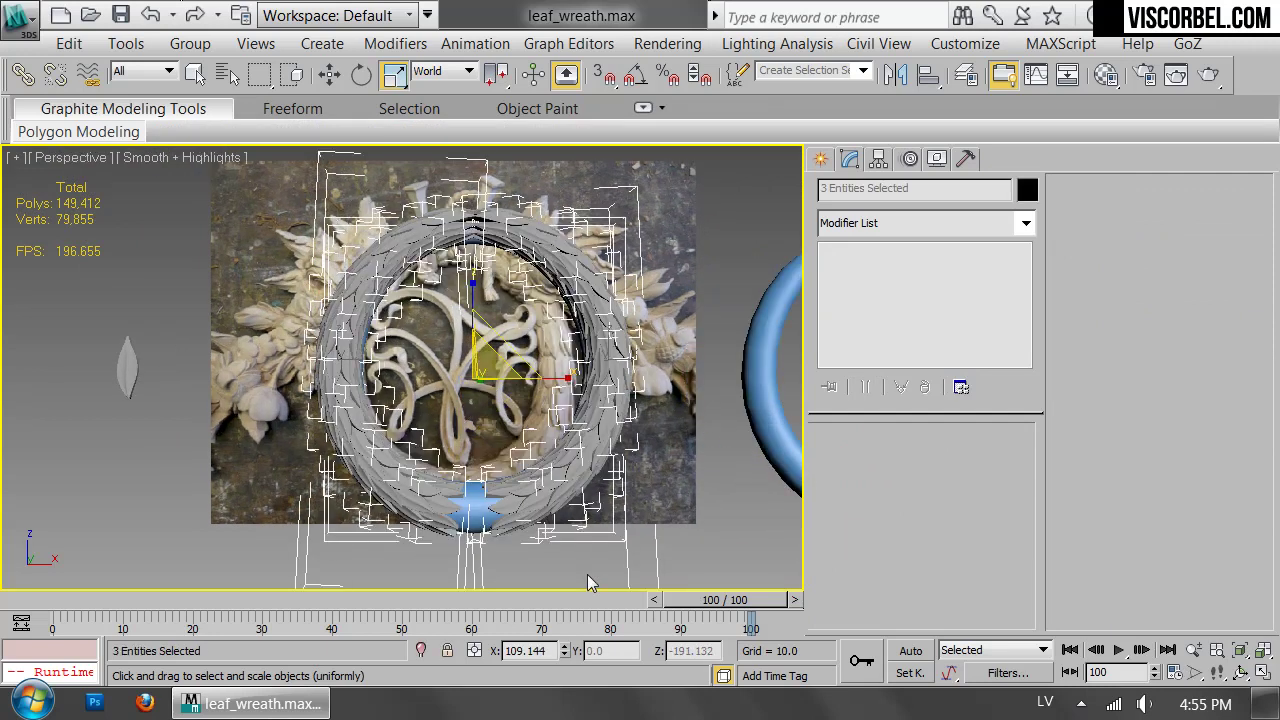
pyautogui.press('z')
pyautogui.keyDown('alt'); pyautogui.moveTo(401, 377); pyautogui.dragTo(671, 375, button='middle'); pyautogui.keyUp('alt')
pyautogui.click(513, 442)
pyautogui.click(463, 415)
pyautogui.click(463, 415)
pyautogui.press('t')
pyautogui.press('z')
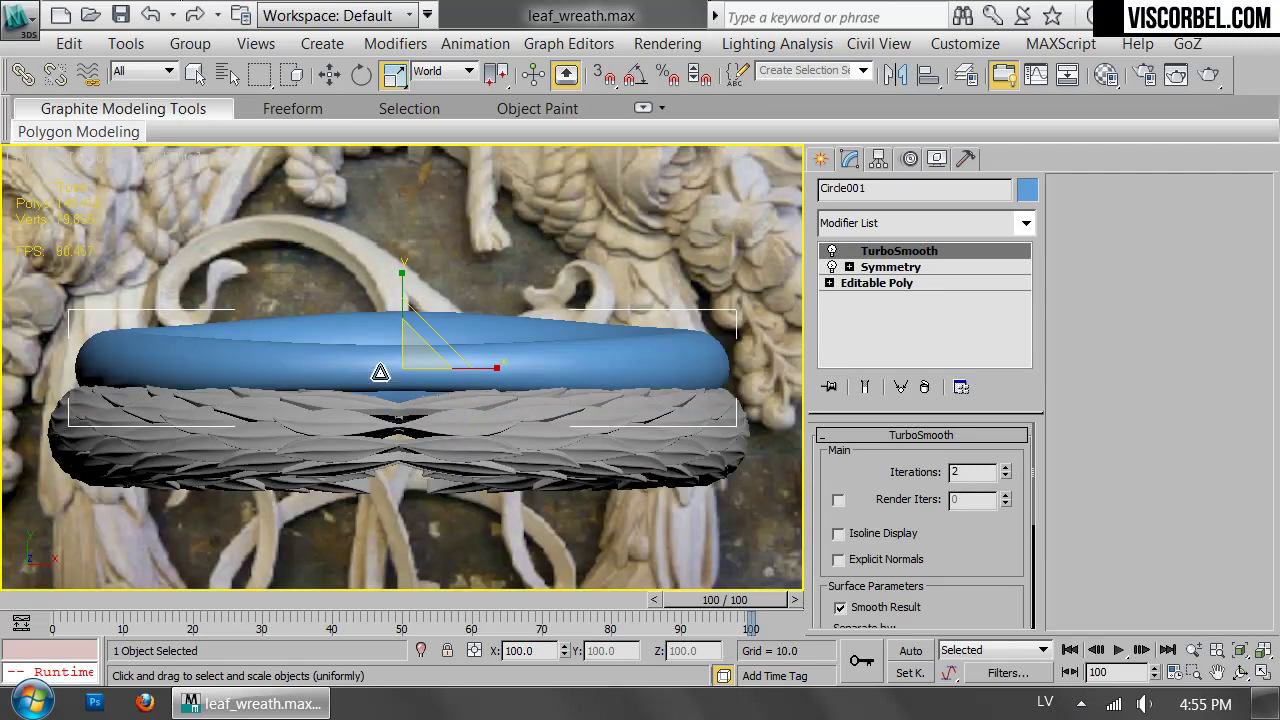
pyautogui.press('F3')
pyautogui.press('w')
pyautogui.moveTo(406, 282); pyautogui.dragTo(408, 364)
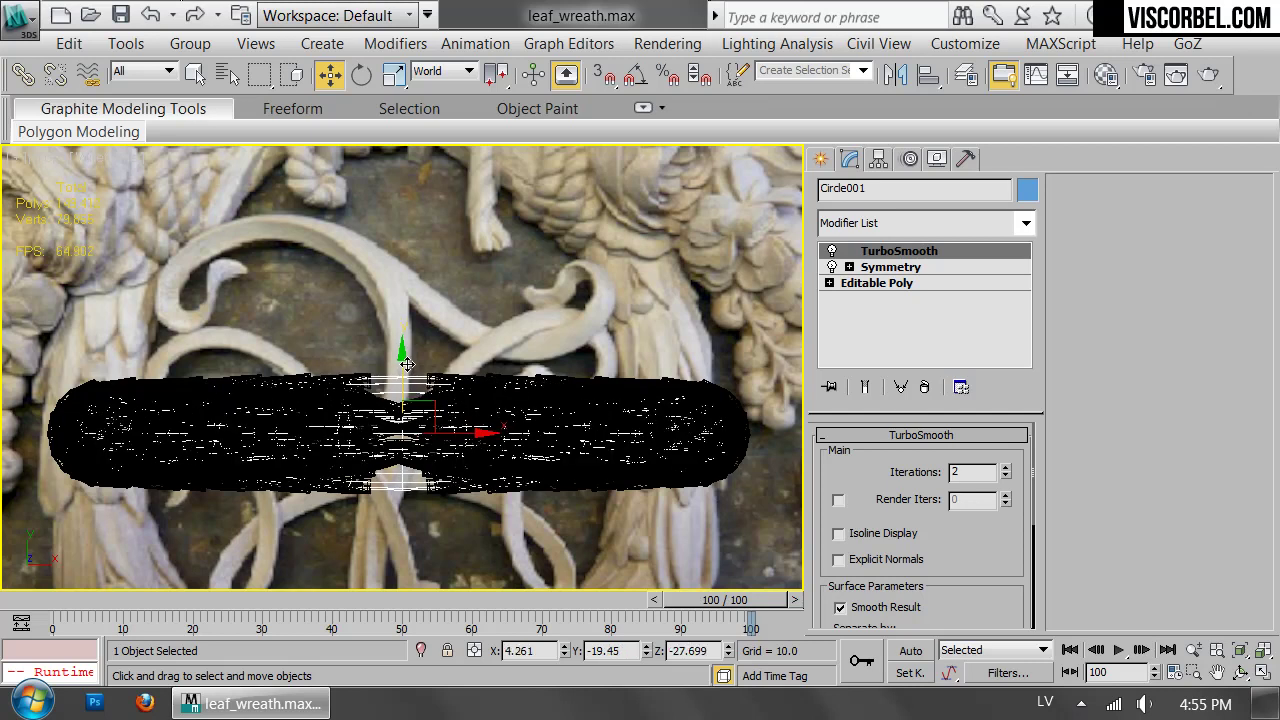
pyautogui.press('f')
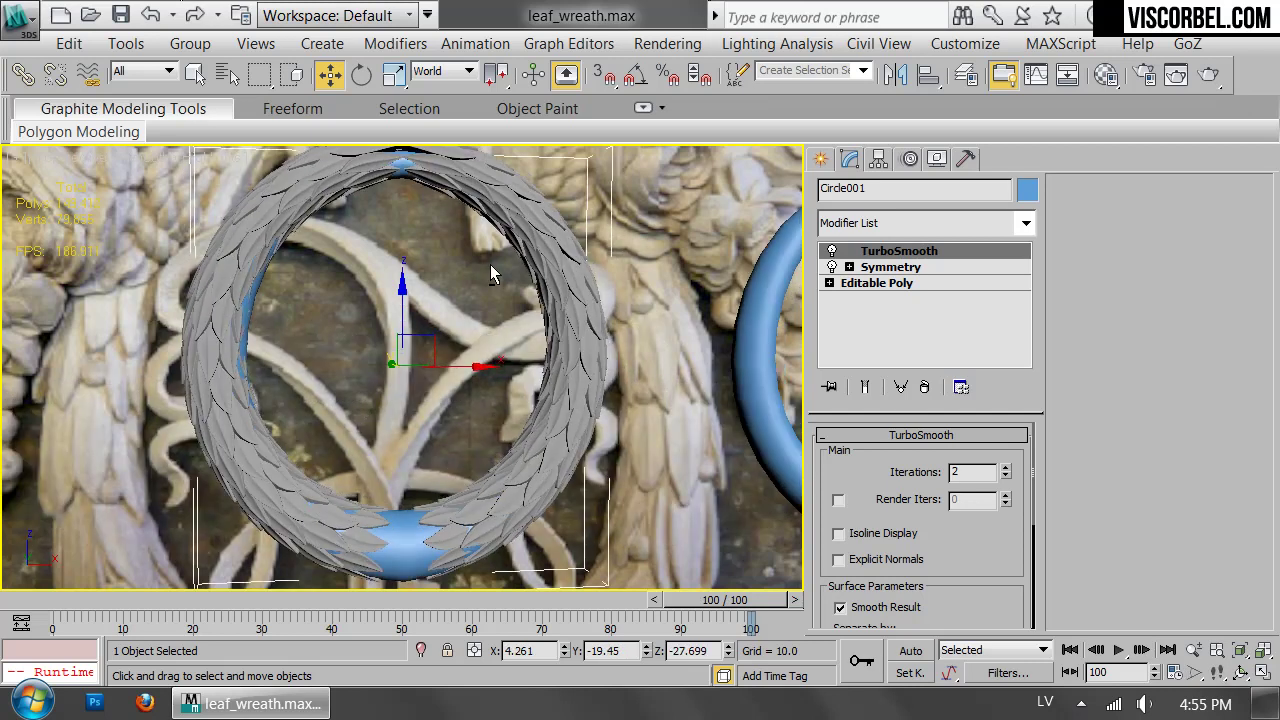
pyautogui.keyDown('alt'); pyautogui.moveTo(476, 270); pyautogui.dragTo(380, 303, button='middle'); pyautogui.keyUp('alt')
# Show the end result on the cloned ring's base mesh and move its upper-left vertices slightly outward.
pyautogui.press('f')
pyautogui.scroll(-3, 489, 279)
pyautogui.click(515, 282)
pyautogui.click(912, 268)
pyautogui.click(866, 285)
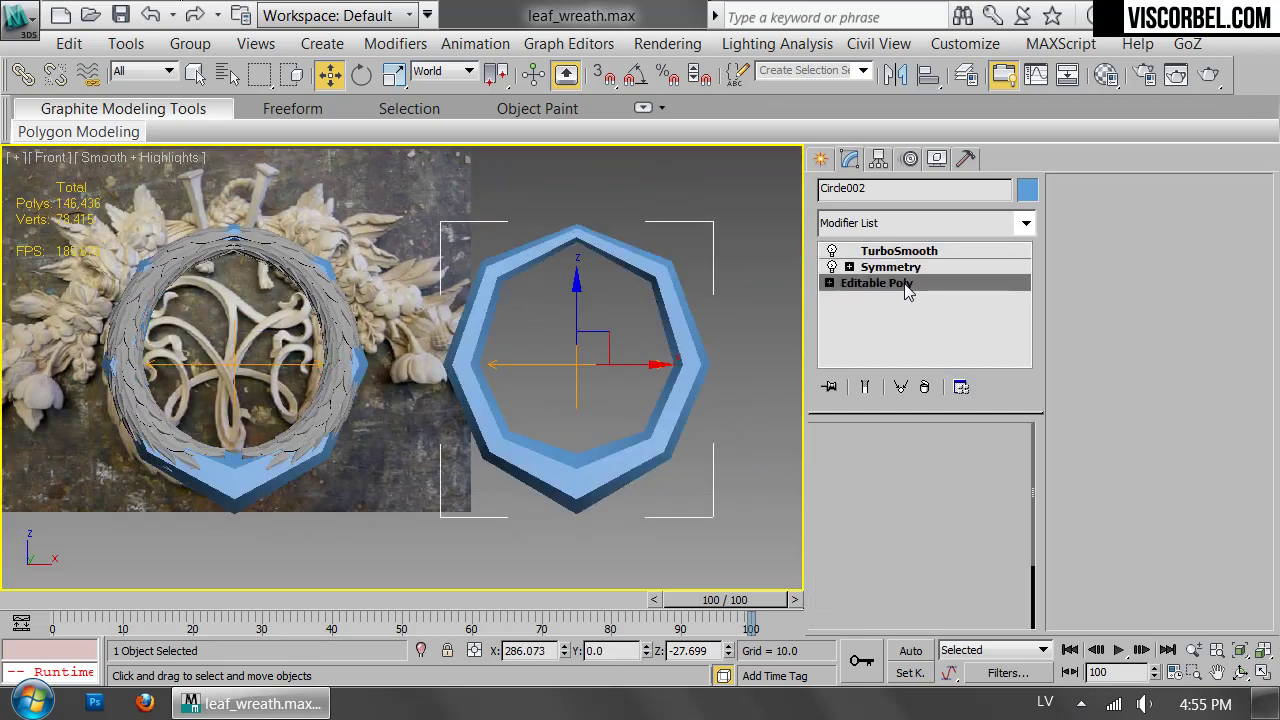
pyautogui.click(865, 387)
pyautogui.moveTo(540, 310); pyautogui.dragTo(552, 323, button='middle')
pyautogui.press('1')
pyautogui.moveTo(512, 320); pyautogui.dragTo(489, 270)
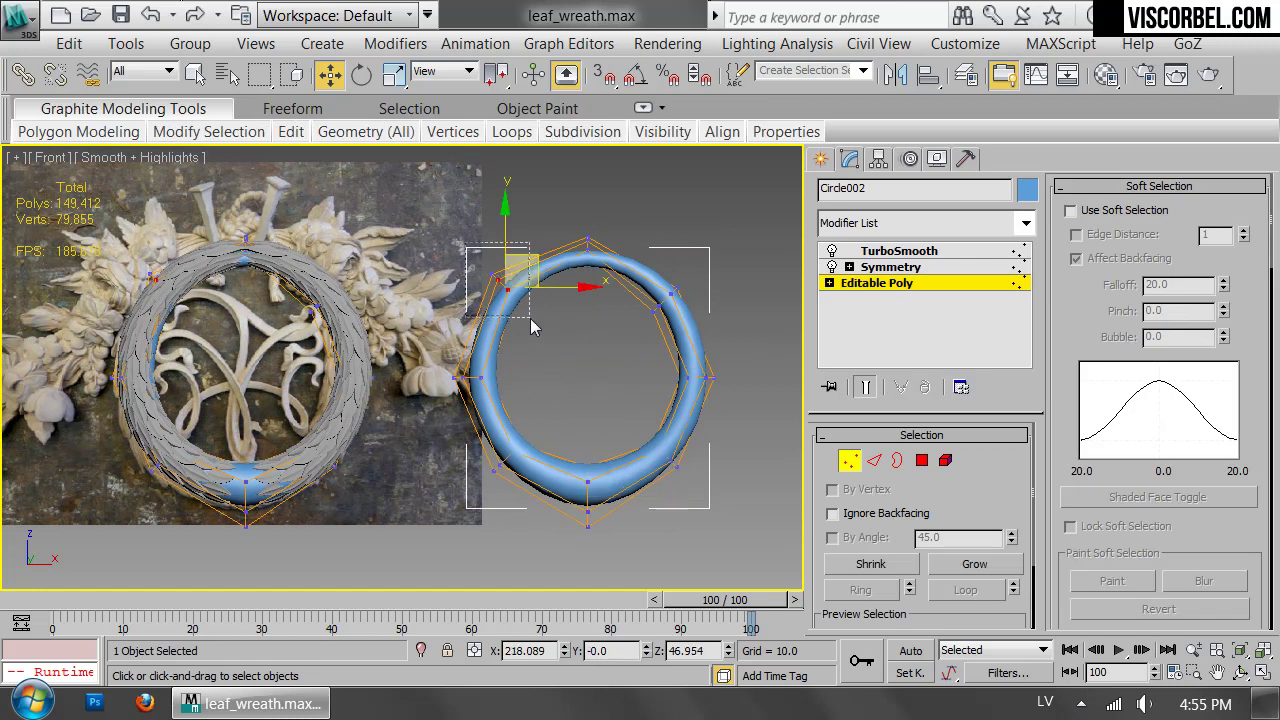
pyautogui.scroll(3, 534, 362)
pyautogui.scroll(3, 714, 325)
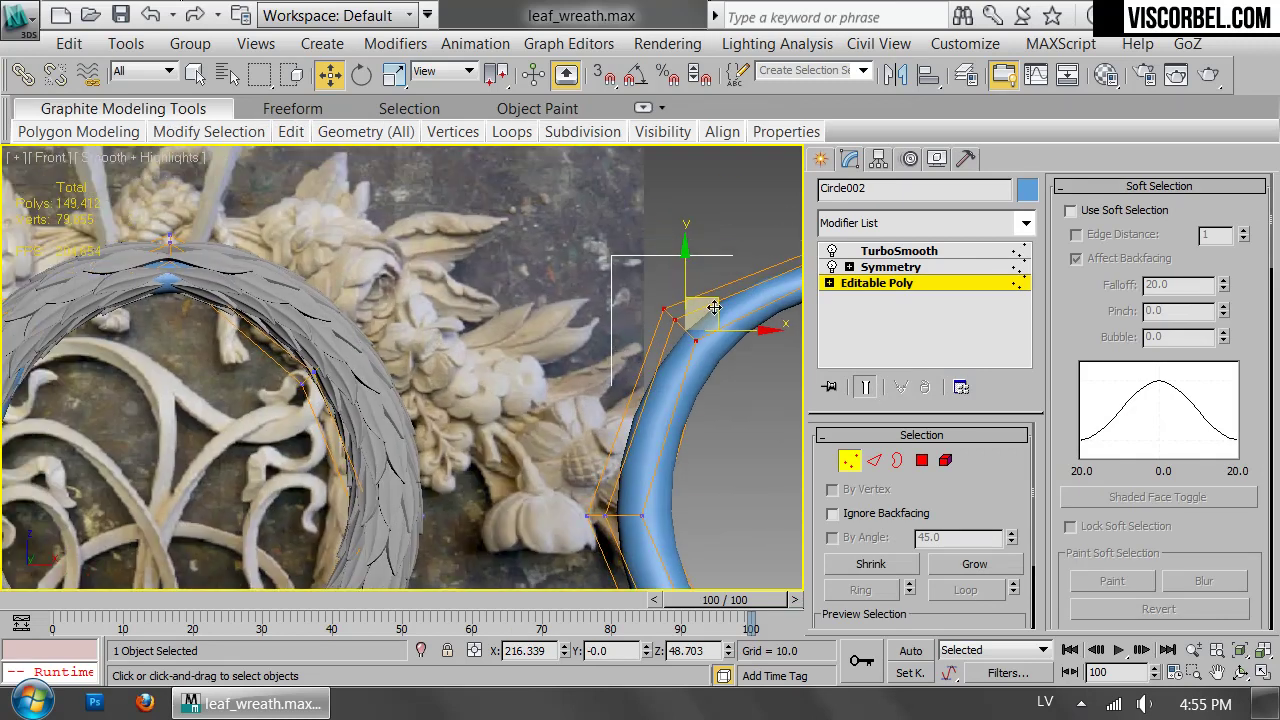
pyautogui.moveTo(731, 329); pyautogui.dragTo(723, 329)
# Move the cloned ring's leftmost vertices outward by about 1.9 units.
pyautogui.moveTo(454, 321); pyautogui.dragTo(614, 375, button='middle')
pyautogui.scroll(-2, 675, 308)
pyautogui.moveTo(757, 479); pyautogui.dragTo(757, 480)
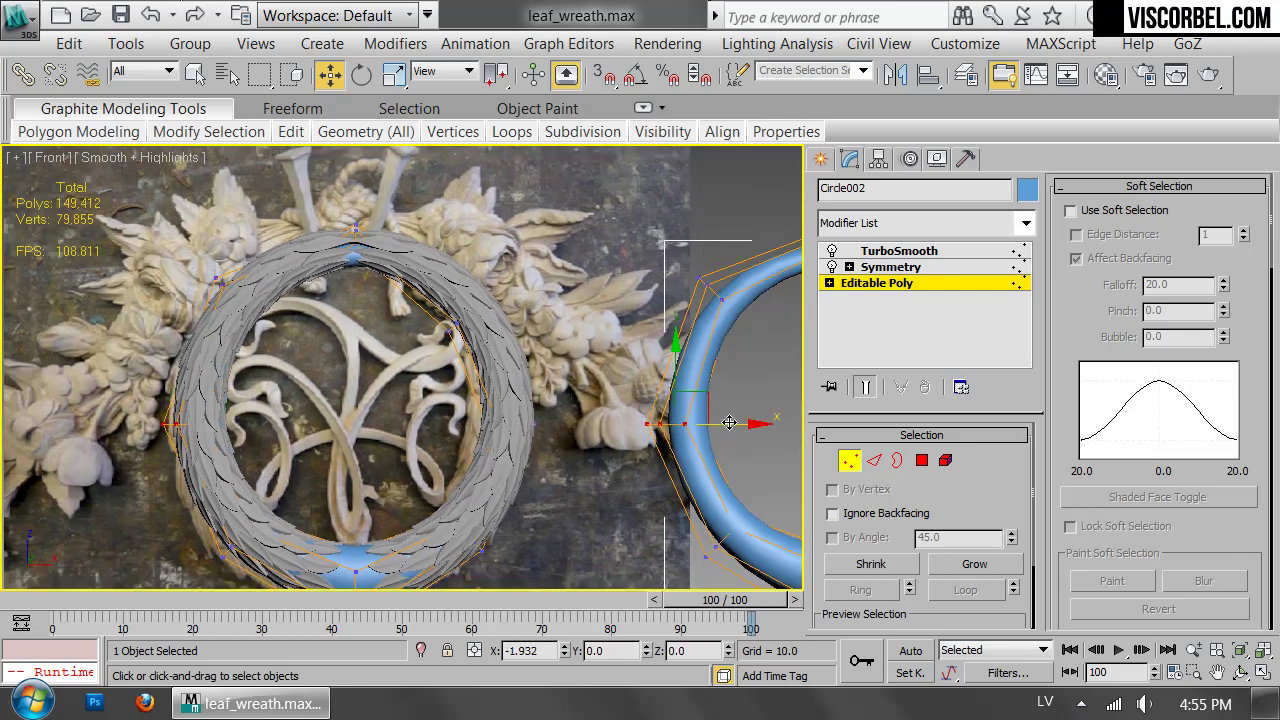
pyautogui.moveTo(729, 423); pyautogui.dragTo(729, 423)
# Scale down the cloned ring's bottom vertices slightly, leave vertex editing and deselect the ring.
pyautogui.moveTo(675, 441); pyautogui.dragTo(429, 263, button='middle')
pyautogui.moveTo(550, 316); pyautogui.dragTo(625, 533)
pyautogui.press('r')
pyautogui.moveTo(608, 406); pyautogui.dragTo(614, 420)
pyautogui.press('1')
pyautogui.click(477, 568)
# Create a sphere of about 3.9 radius in the front wireframe view, in the gap at the wreath's bottom.
pyautogui.scroll(-3, 335, 409)
pyautogui.moveTo(334, 375); pyautogui.dragTo(694, 431, button='middle')
pyautogui.scroll(6, 637, 320)
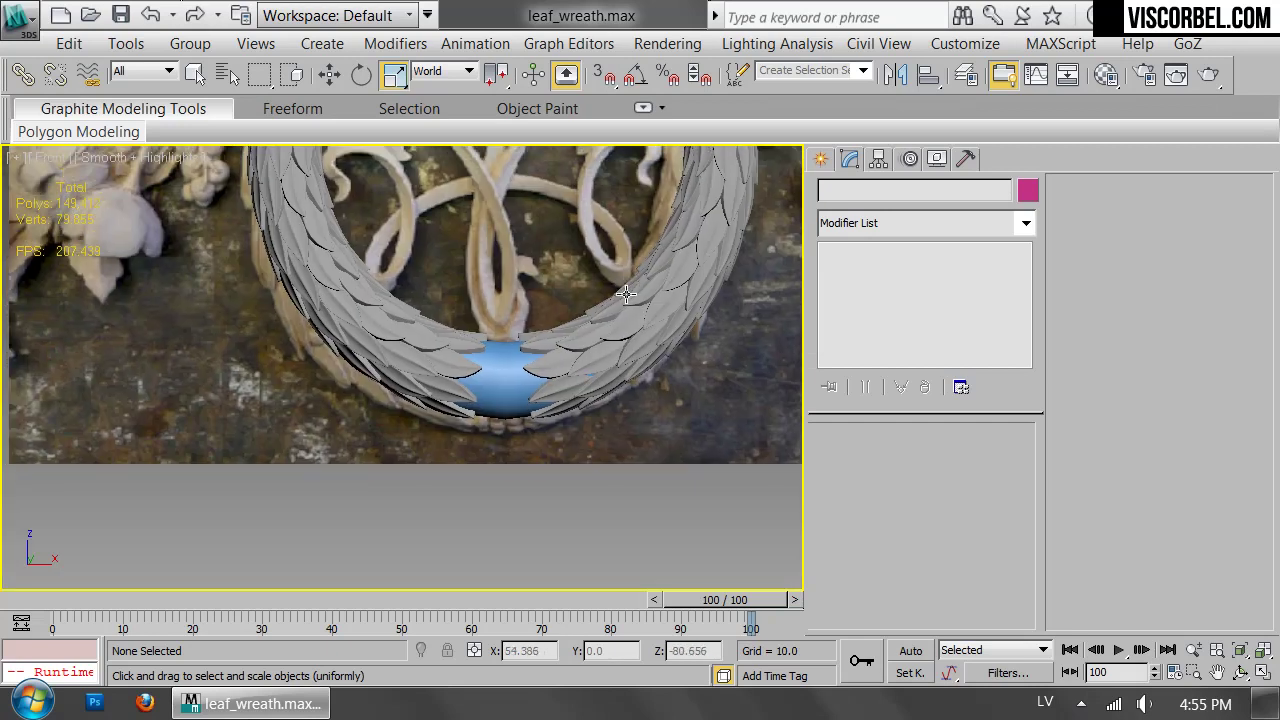
pyautogui.press('F3')
pyautogui.scroll(2, 577, 388)
pyautogui.rightClick(577, 388)
pyautogui.click(610, 343)
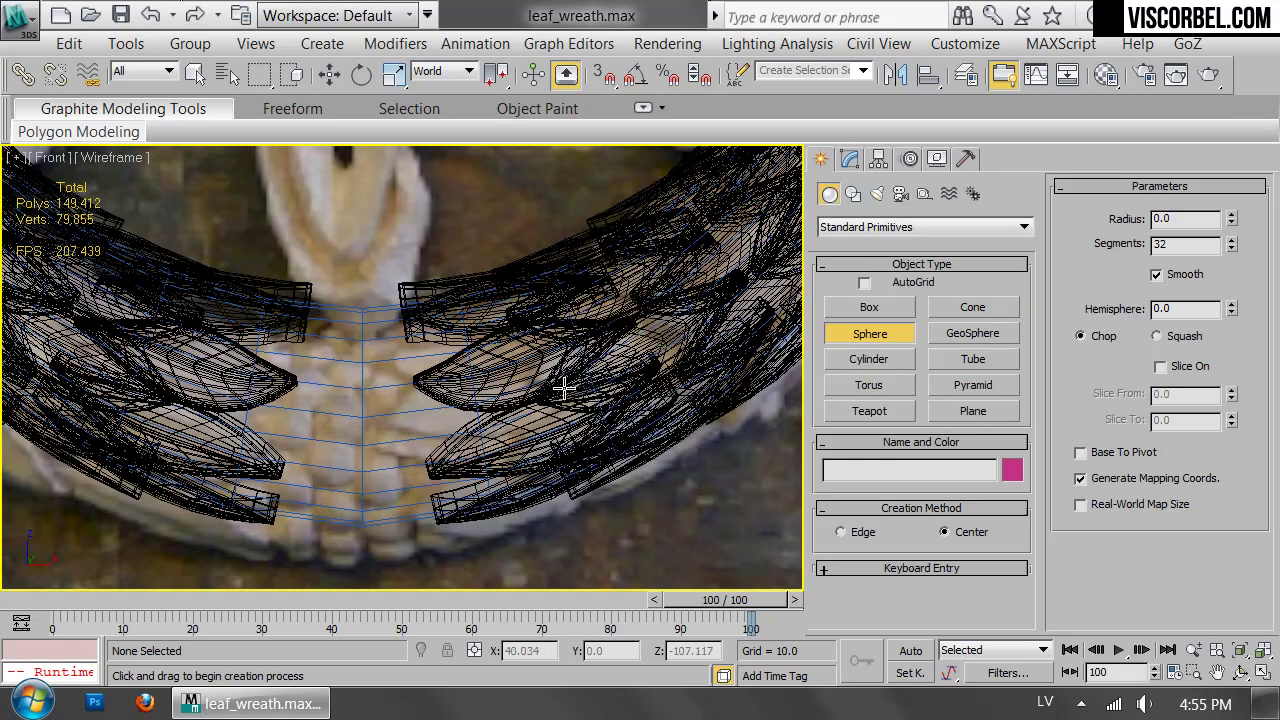
pyautogui.moveTo(362, 414); pyautogui.dragTo(372, 437)
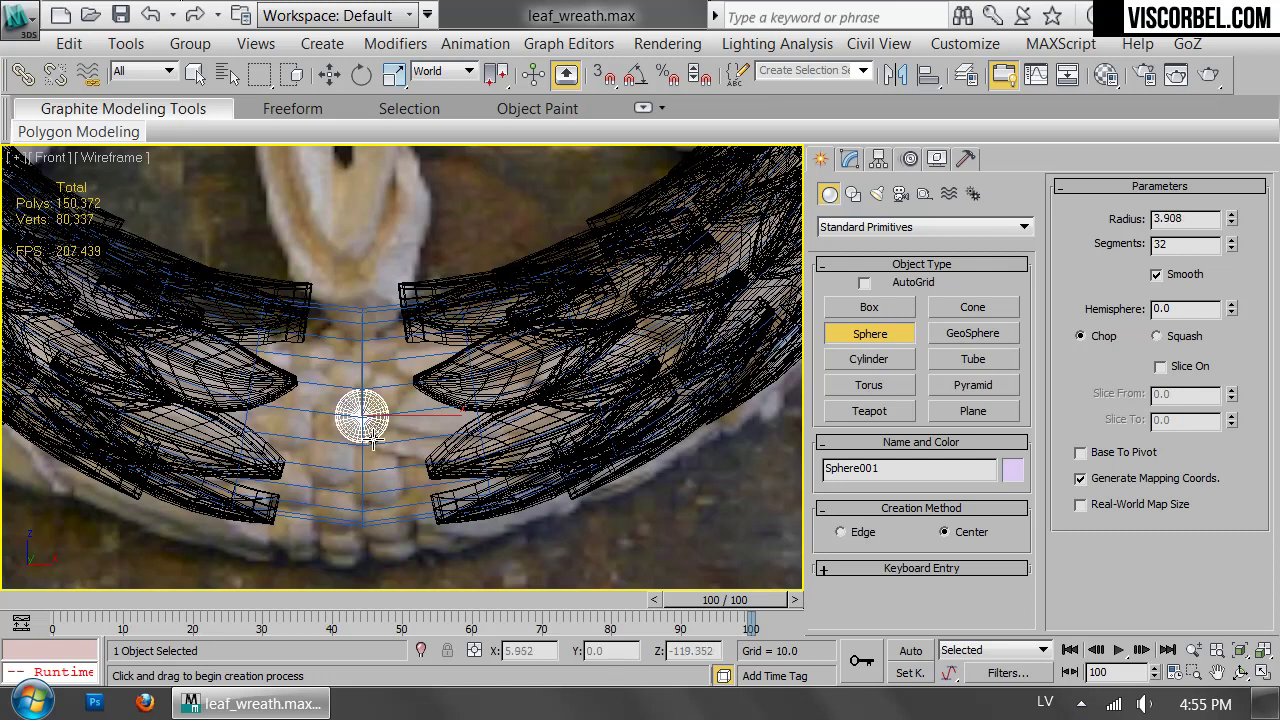
# Reduce the sphere's segment count, trying 16 before choosing a lower value.
pyautogui.press('l')
pyautogui.press('z')
pyautogui.scroll(-5, 488, 396)
pyautogui.moveTo(488, 396); pyautogui.dragTo(517, 361, button='middle')
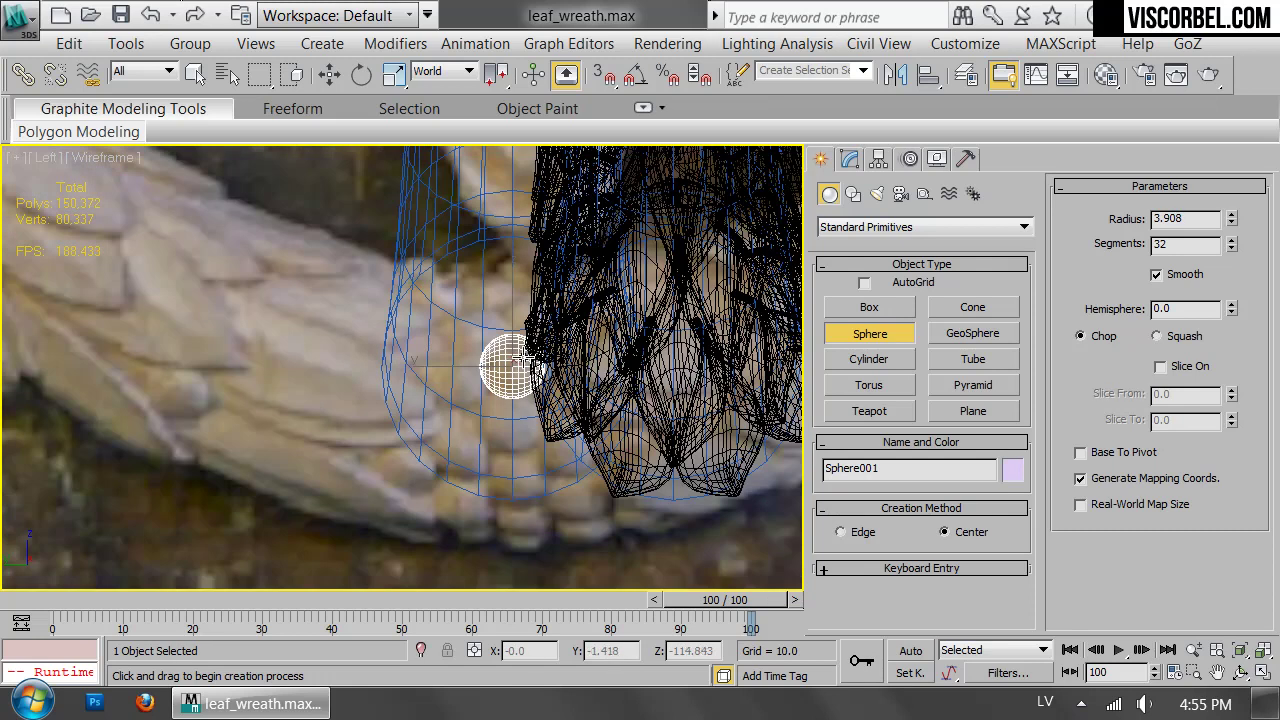
pyautogui.scroll(-3, 516, 360)
pyautogui.scroll(5, 523, 386)
pyautogui.press('w')
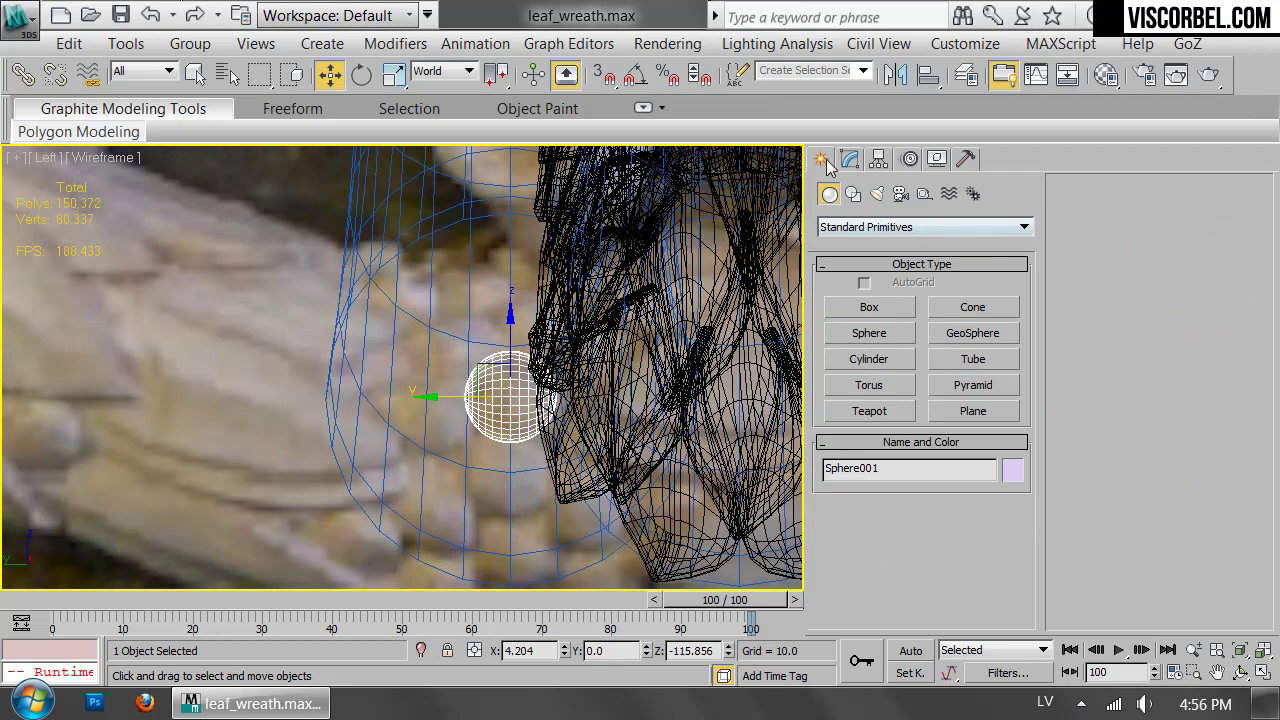
pyautogui.click(849, 160)
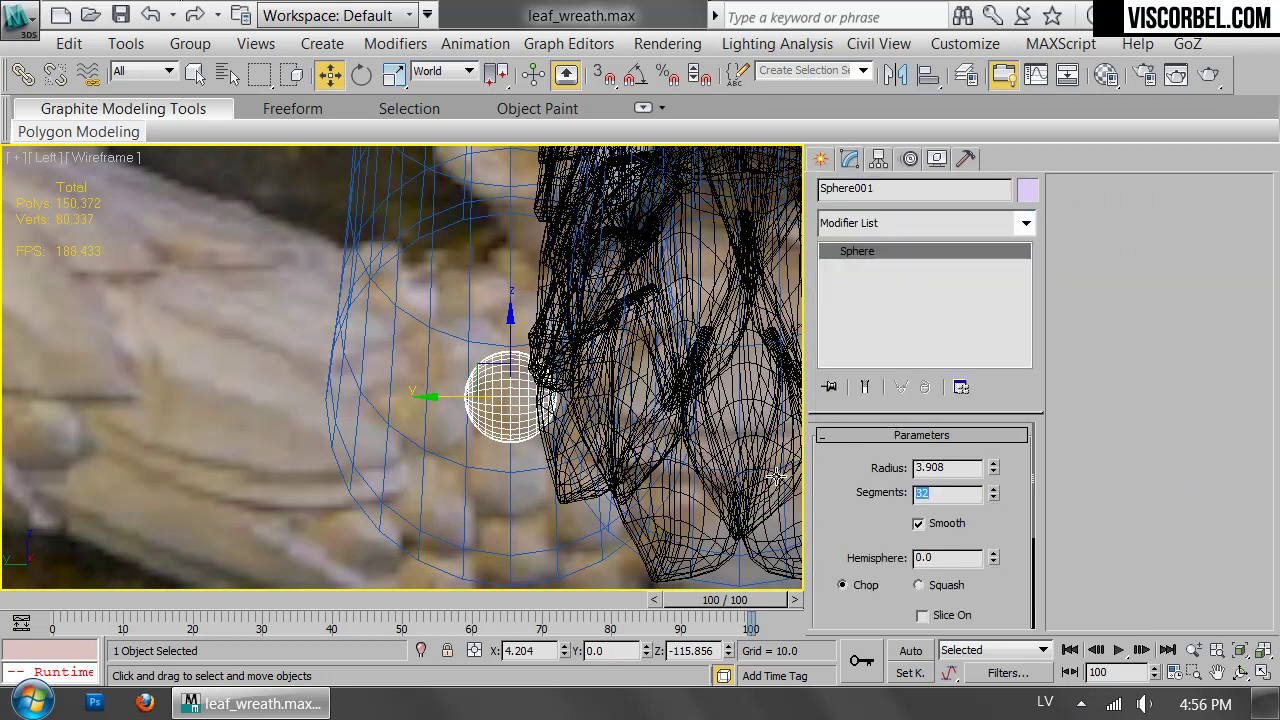
pyautogui.press('Return')
pyautogui.click(449, 405)
pyautogui.click(468, 404)
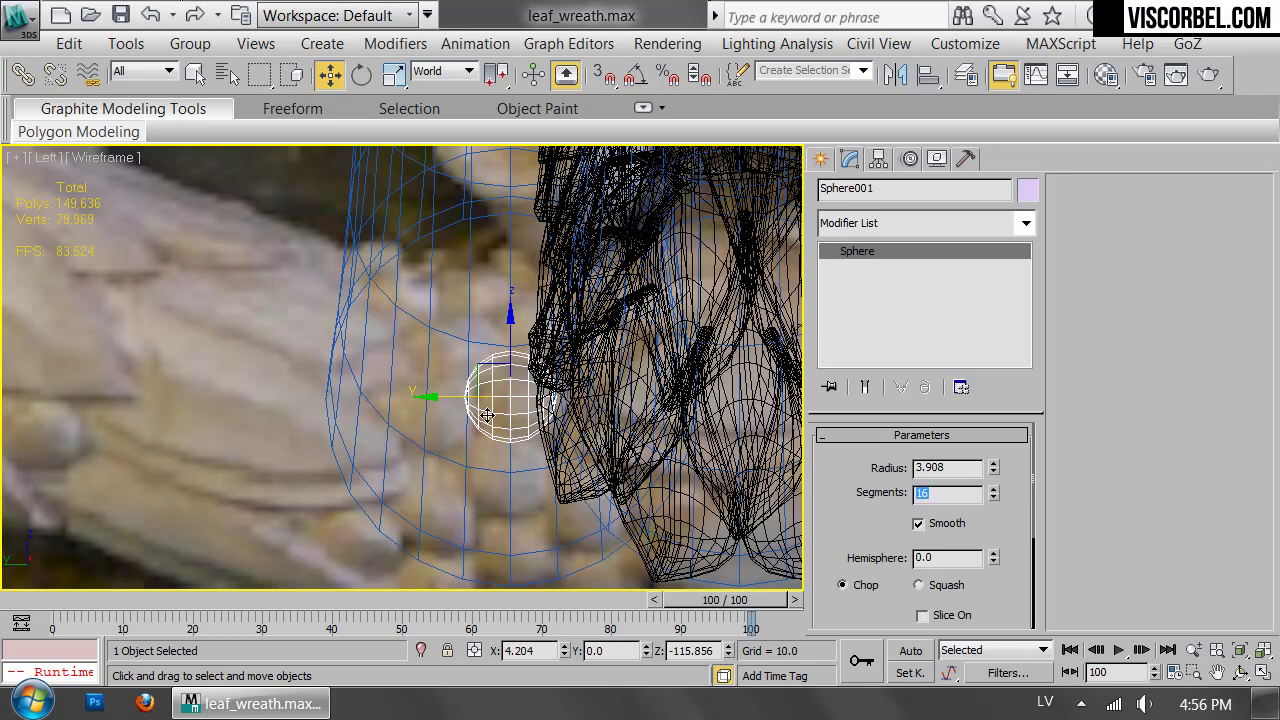
pyautogui.press('Return')
# Move the sphere along Y to the inner ring's outer surface at about 15.5 and flatten it slightly along Y.
pyautogui.moveTo(432, 393); pyautogui.dragTo(262, 394)
pyautogui.press('r')
# Move only the sphere's pivot along Y to the centre of the inner ring's cross-section and leave pivot editing in the shaded perspective view.
pyautogui.click(878, 160)
pyautogui.click(923, 307)
pyautogui.press('w')
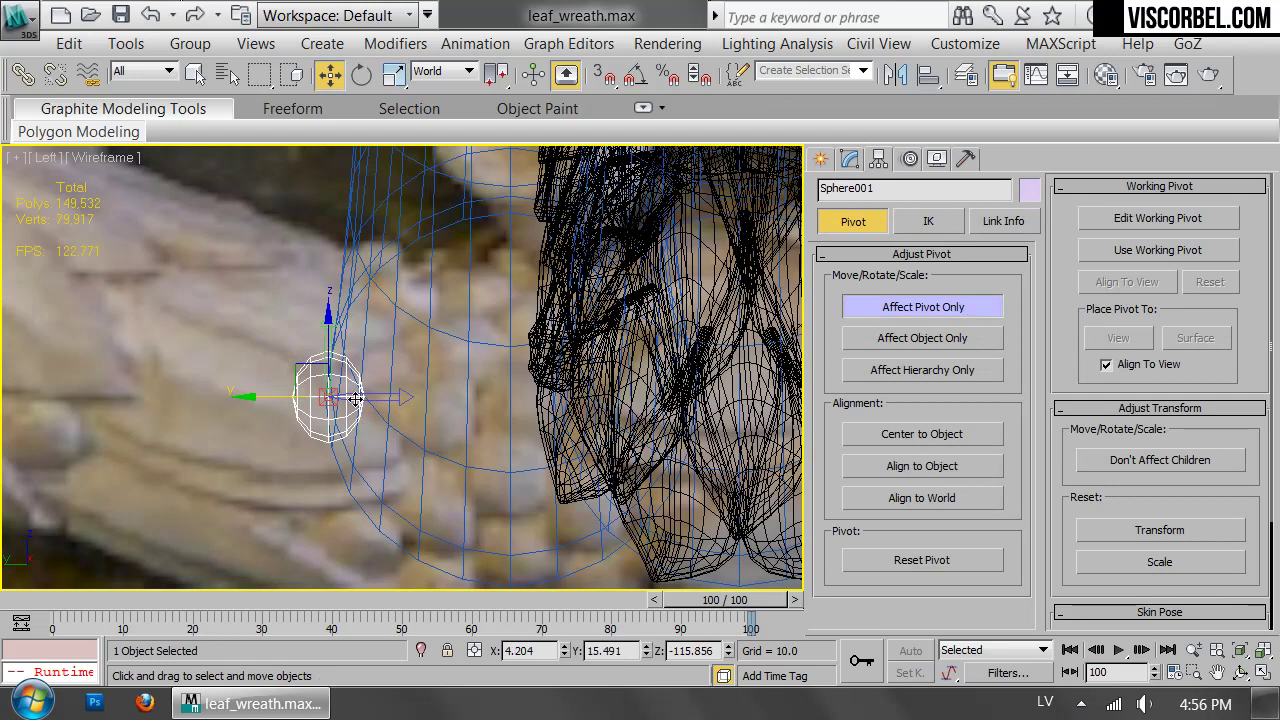
pyautogui.moveTo(273, 398); pyautogui.dragTo(467, 422)
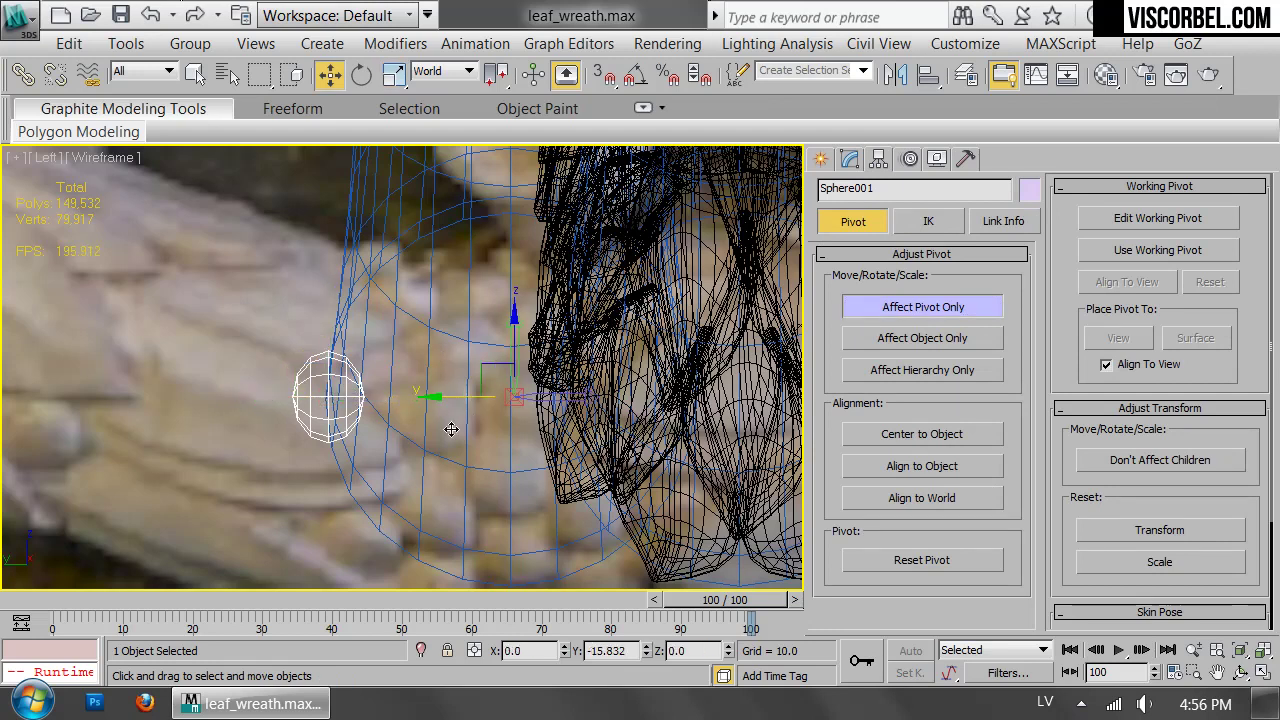
pyautogui.scroll(-3, 446, 485)
pyautogui.moveTo(526, 473); pyautogui.dragTo(560, 455, button='middle')
pyautogui.scroll(3, 560, 455)
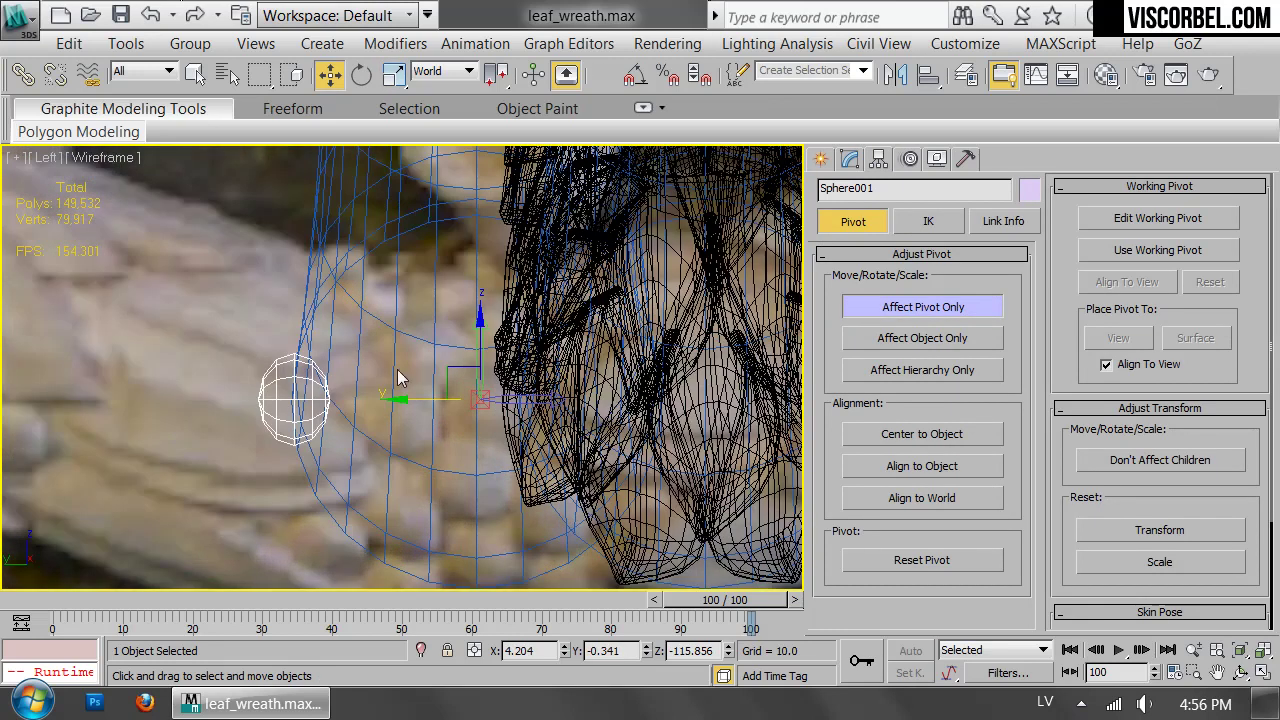
pyautogui.scroll(2, 463, 397)
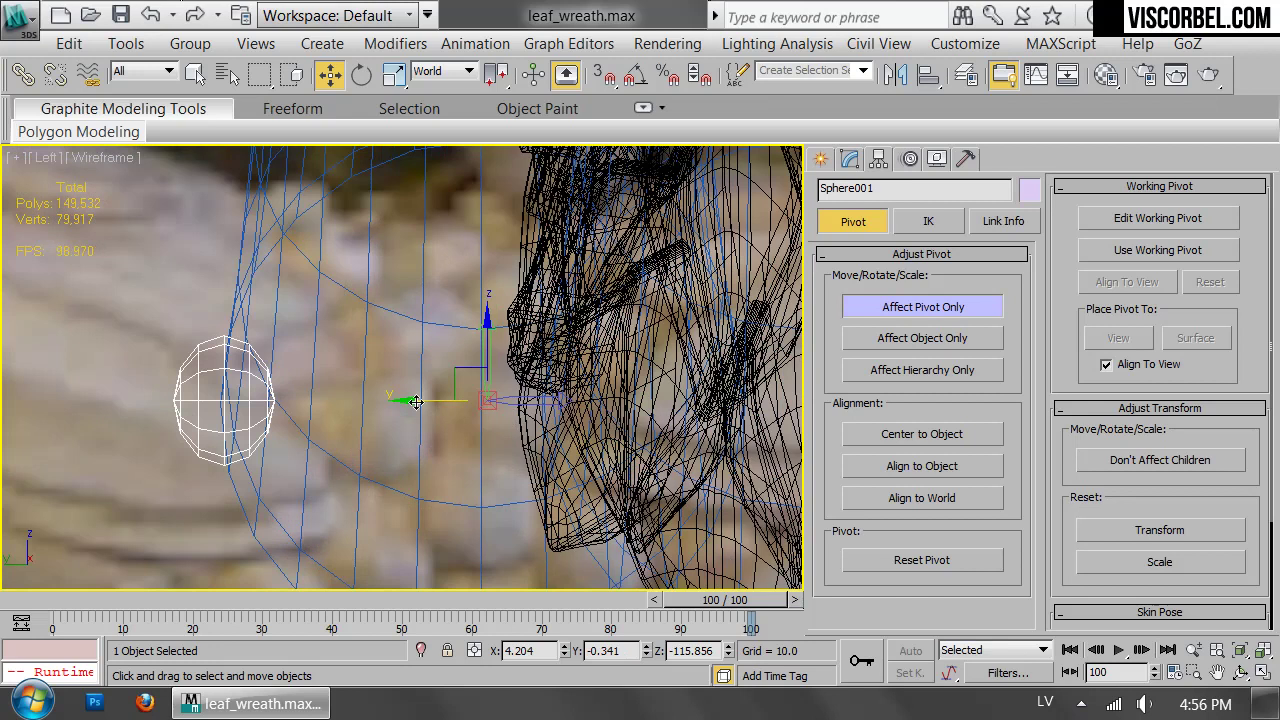
pyautogui.moveTo(416, 401); pyautogui.dragTo(410, 399)
pyautogui.press('e')
pyautogui.press('r')
pyautogui.press('p')
pyautogui.press('F3')
pyautogui.scroll(-3, 345, 379)
pyautogui.keyDown('alt'); pyautogui.moveTo(352, 376); pyautogui.dragTo(539, 365, button='middle'); pyautogui.keyUp('alt')
pyautogui.click(893, 308)
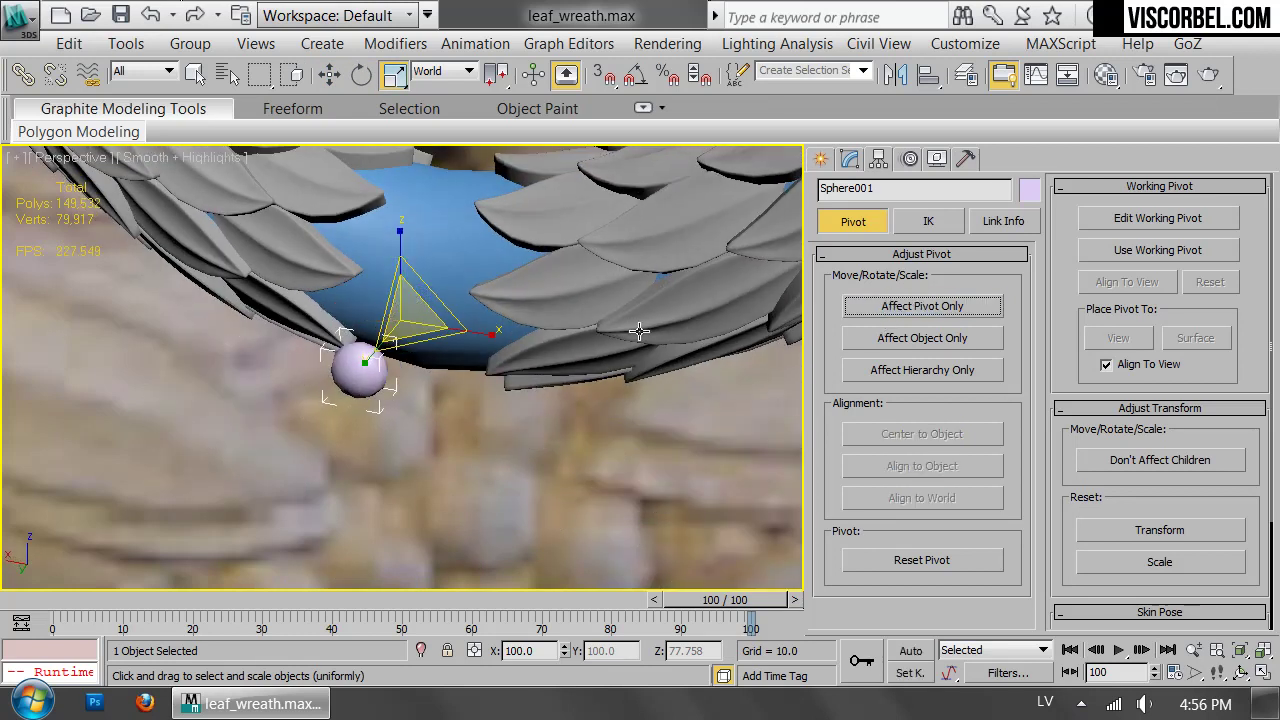
# Set up an array of the sphere with a total rotation of 360 degrees about X and 0 about Z.
pyautogui.scroll(-2, 443, 336)
pyautogui.click(165, 49)
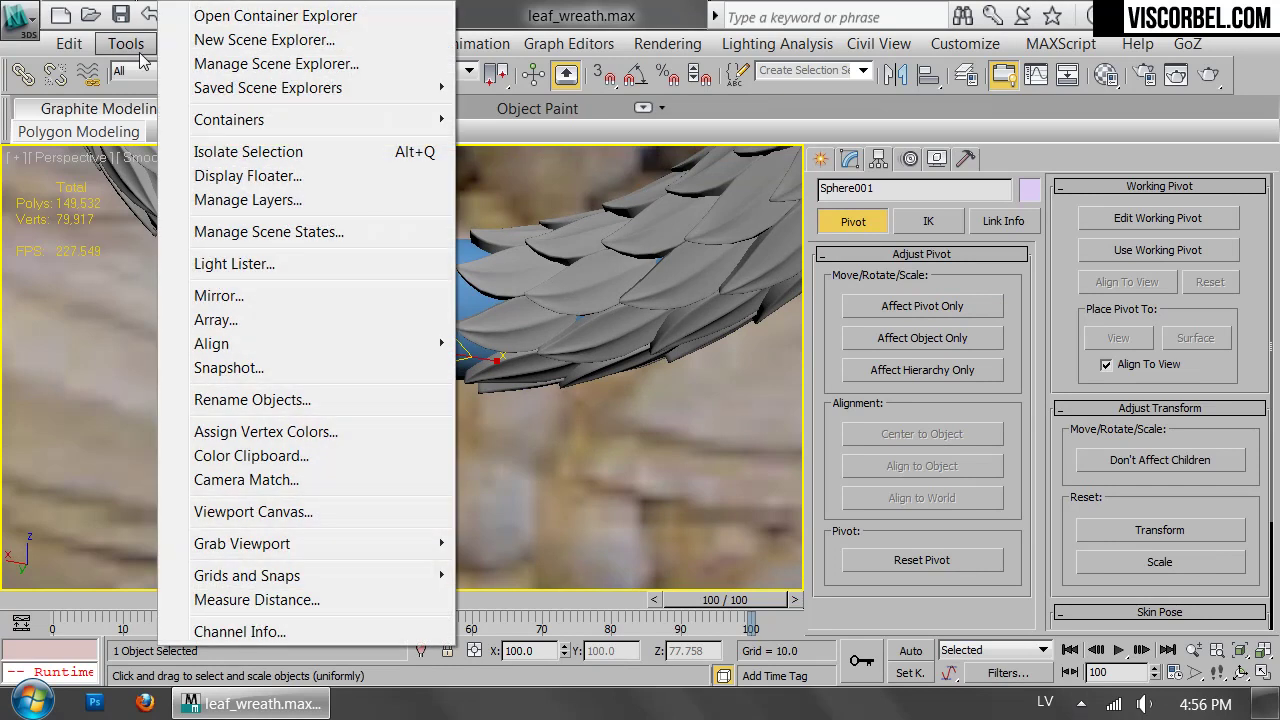
pyautogui.click(235, 318)
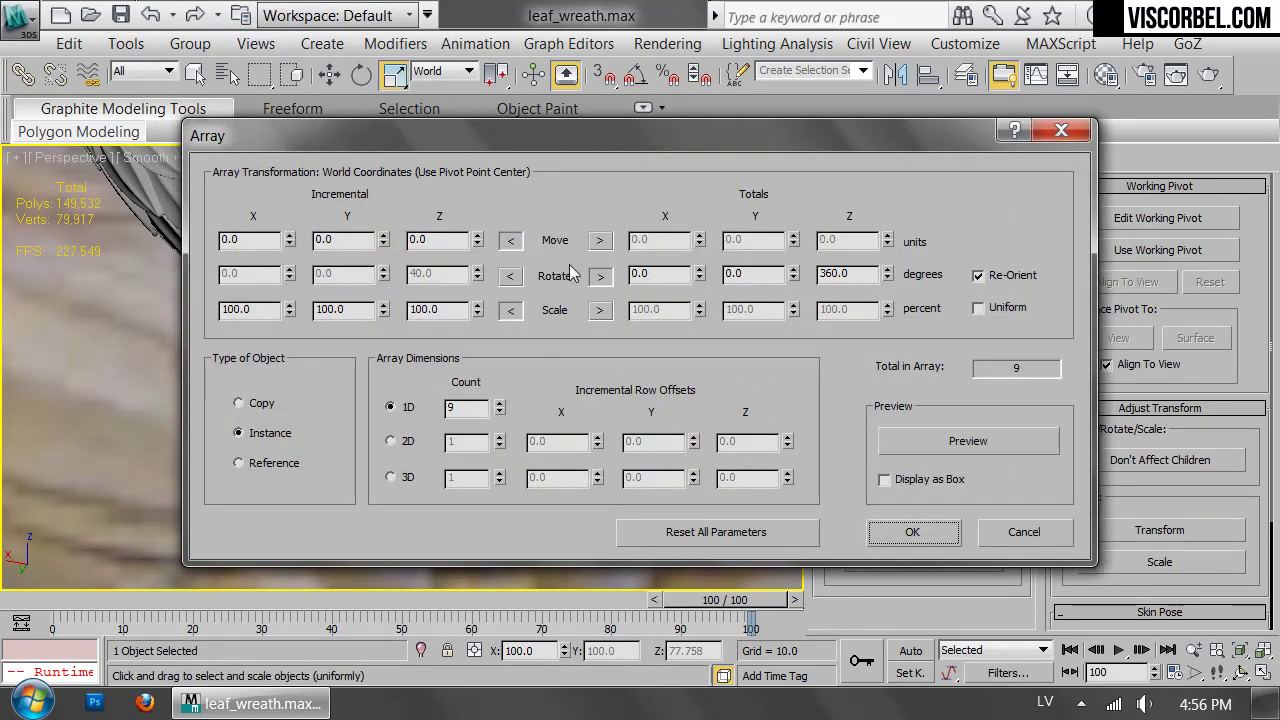
pyautogui.click(599, 241)
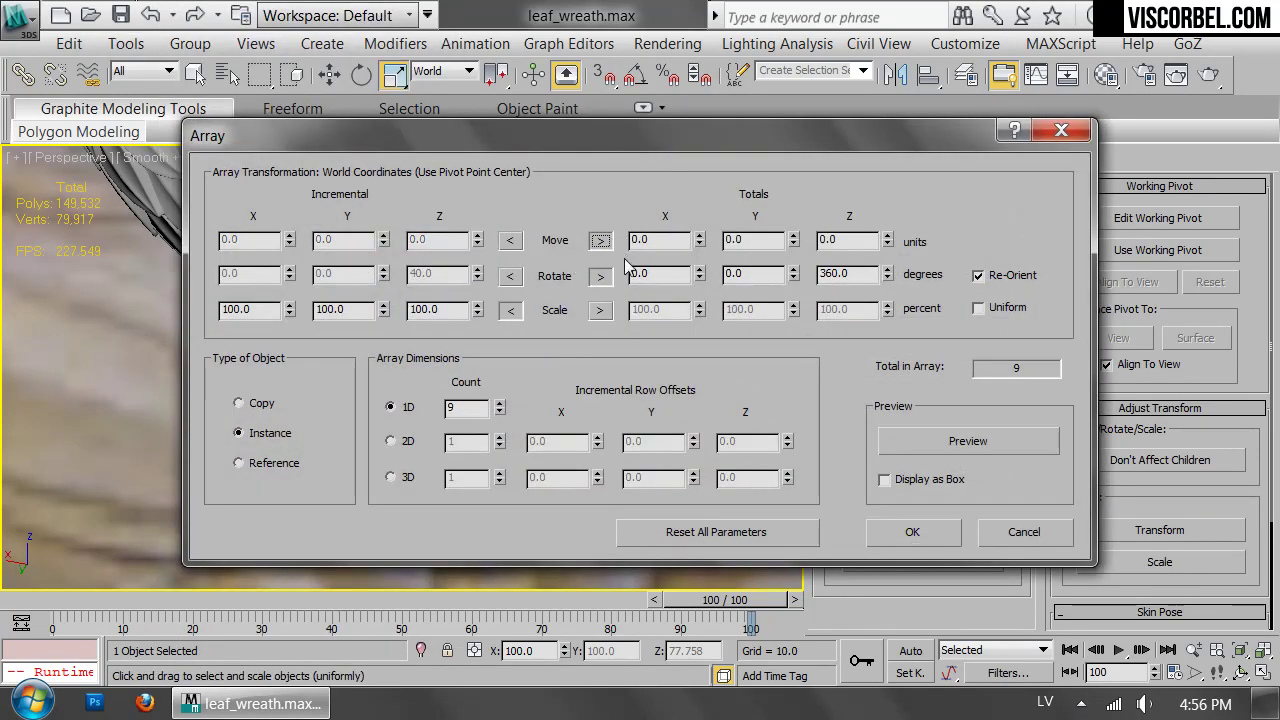
pyautogui.moveTo(652, 275); pyautogui.dragTo(515, 270)
pyautogui.write('360')
pyautogui.doubleClick(855, 273)
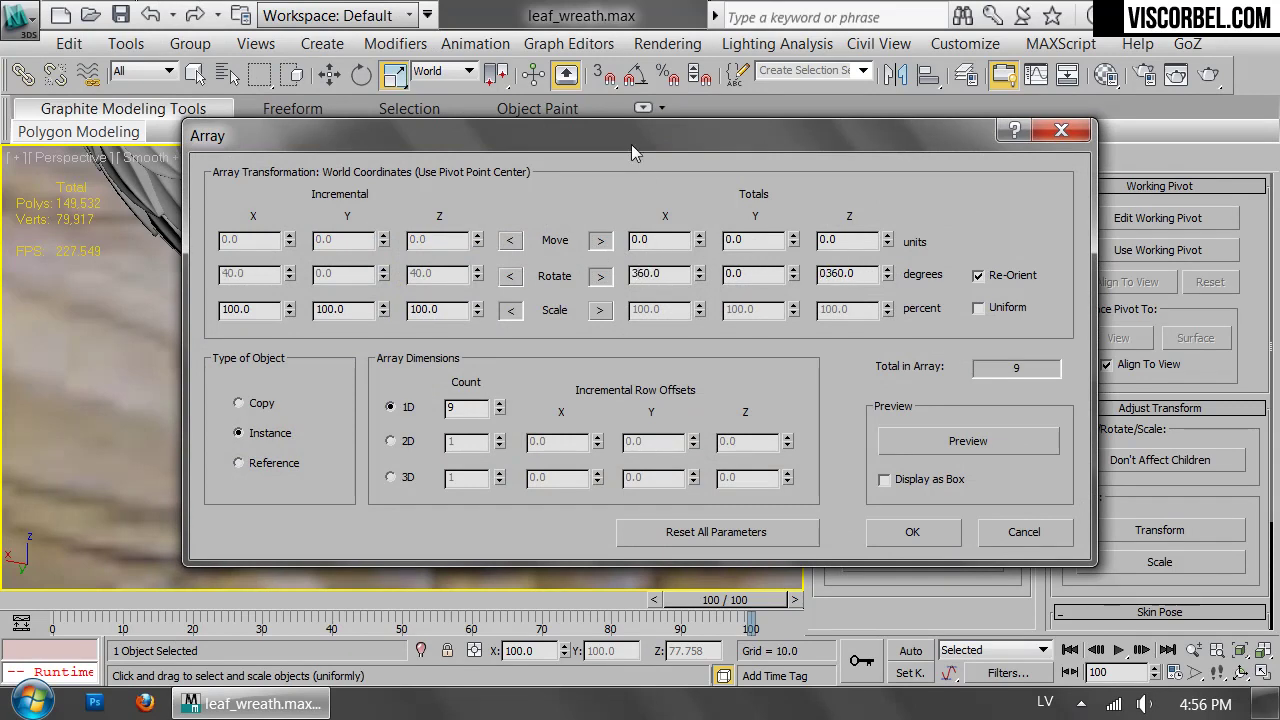
pyautogui.moveTo(694, 140); pyautogui.dragTo(1138, 233)
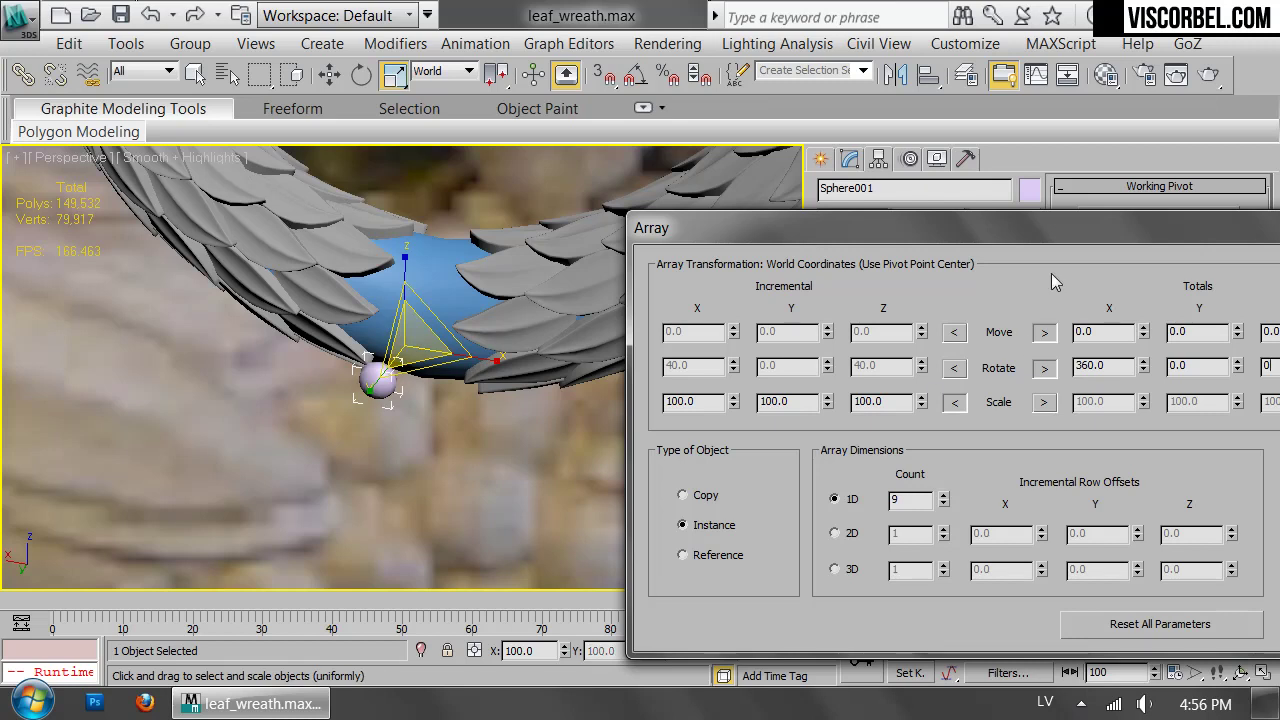
pyautogui.moveTo(1148, 225); pyautogui.dragTo(1024, 177)
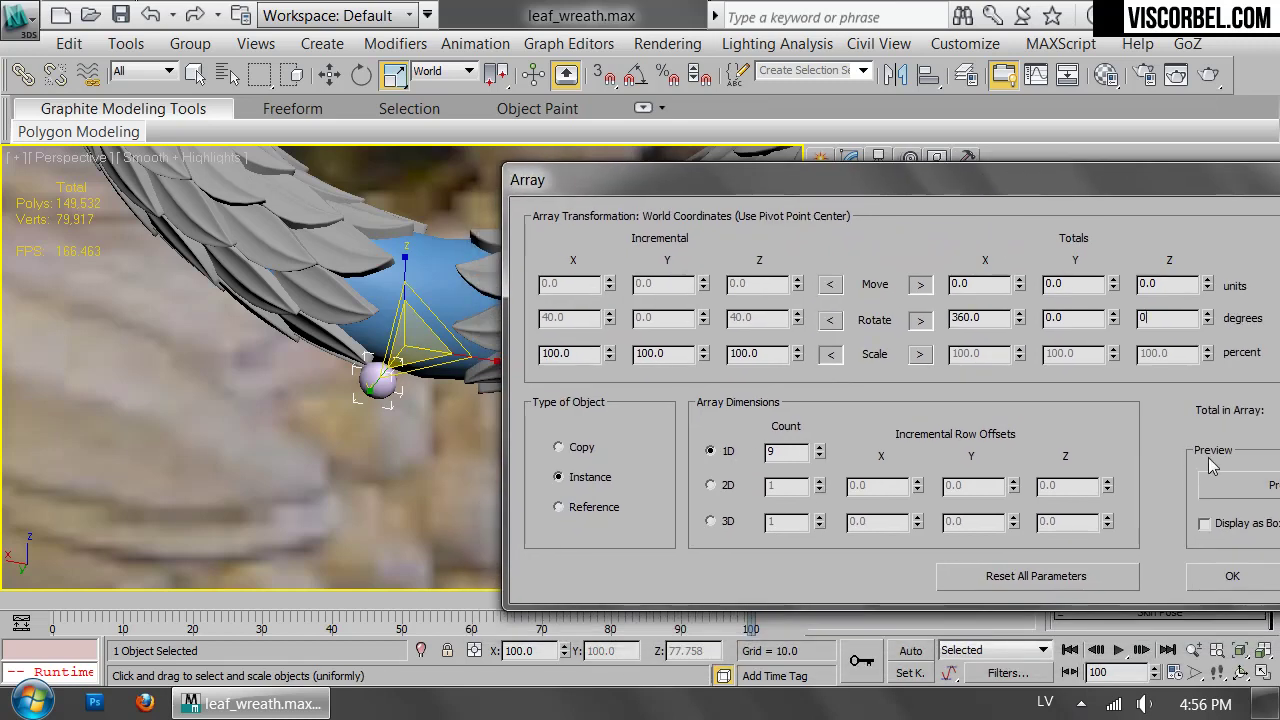
# Preview the array, set its 1D count to 13 and create the sphere instances.
pyautogui.click(1226, 490)
pyautogui.click(820, 448)
pyautogui.click(820, 448)
pyautogui.click(820, 448)
pyautogui.click(820, 448)
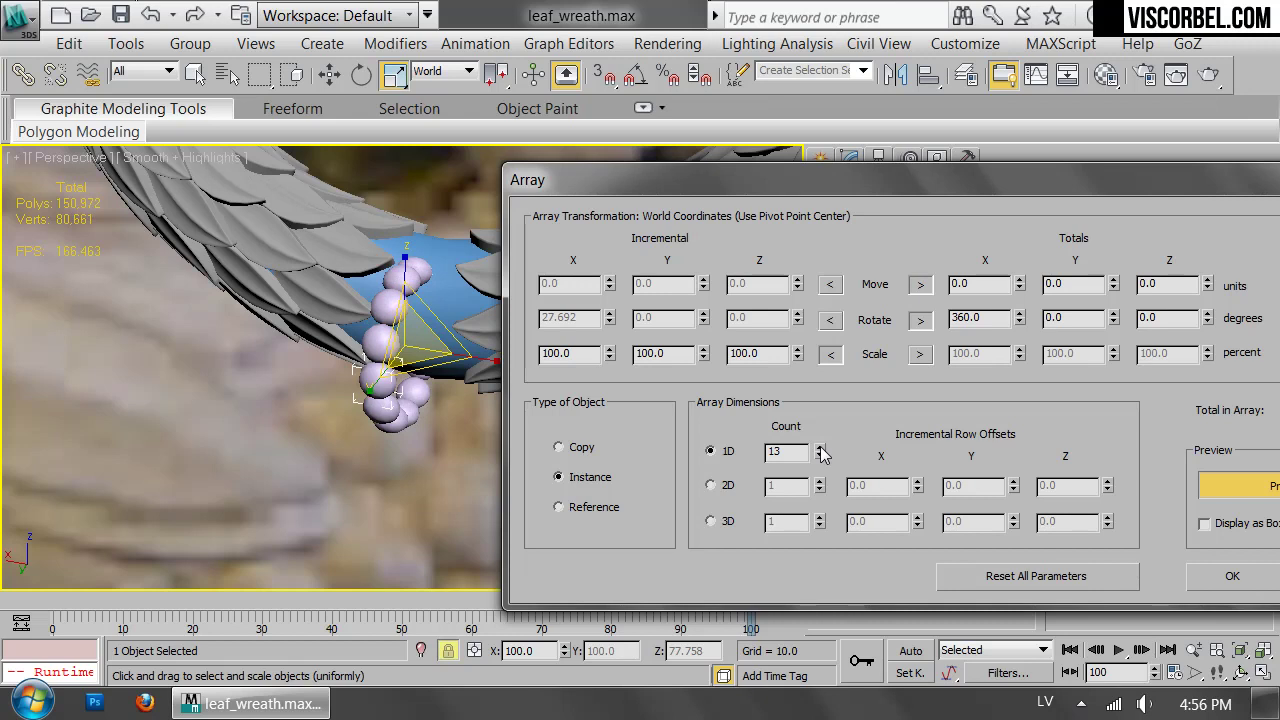
pyautogui.click(1232, 580)
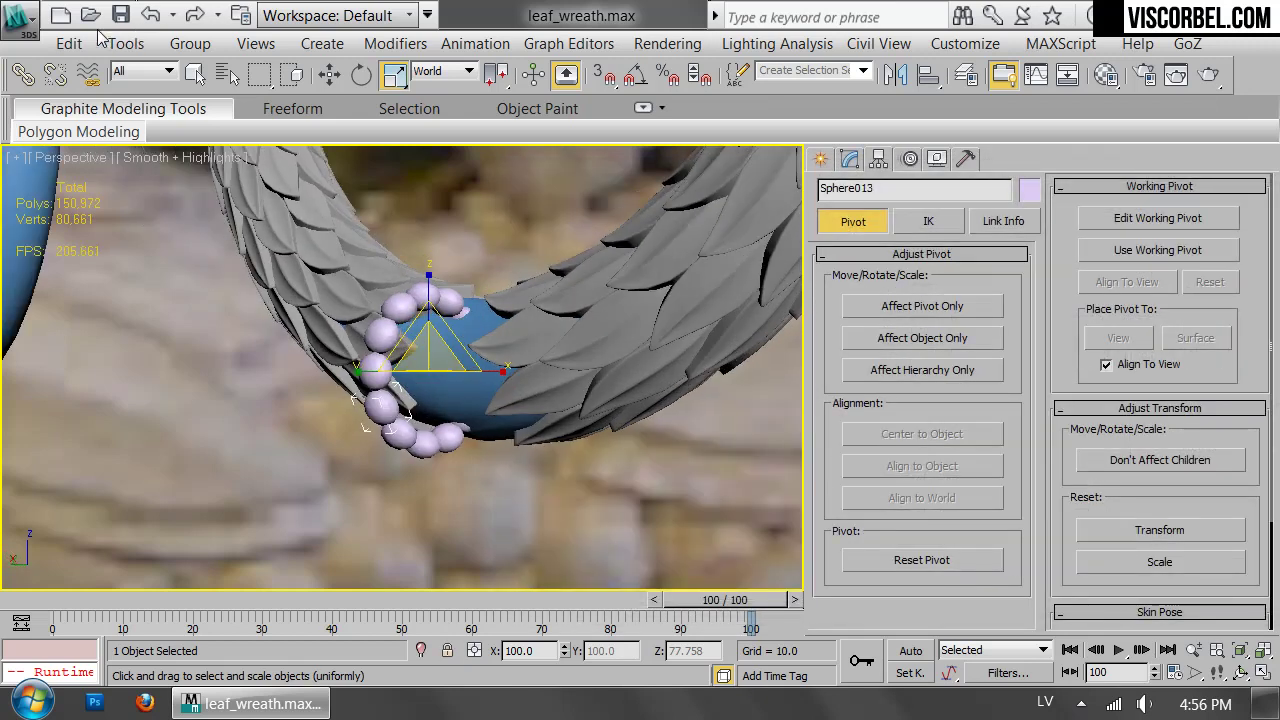
# Select all instances of the sphere and move them along Y by about -18.6 so they wrap around the blue inner ring.
pyautogui.click(70, 44)
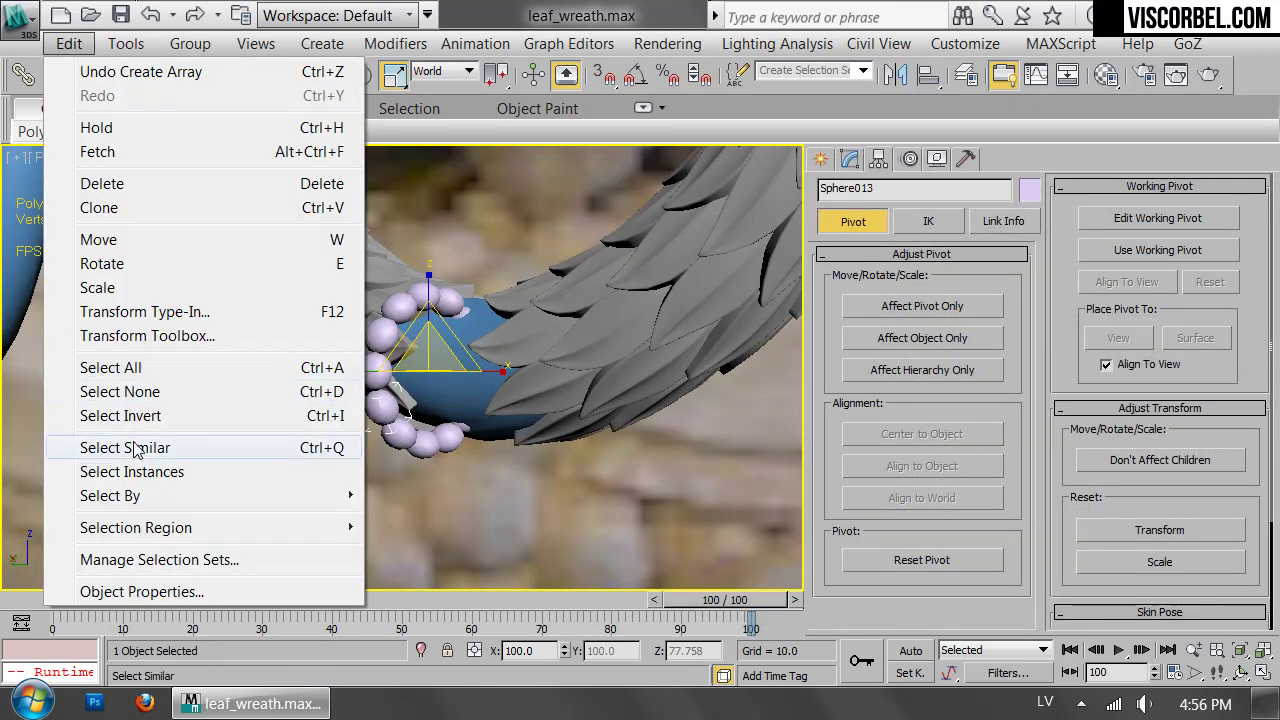
pyautogui.click(138, 476)
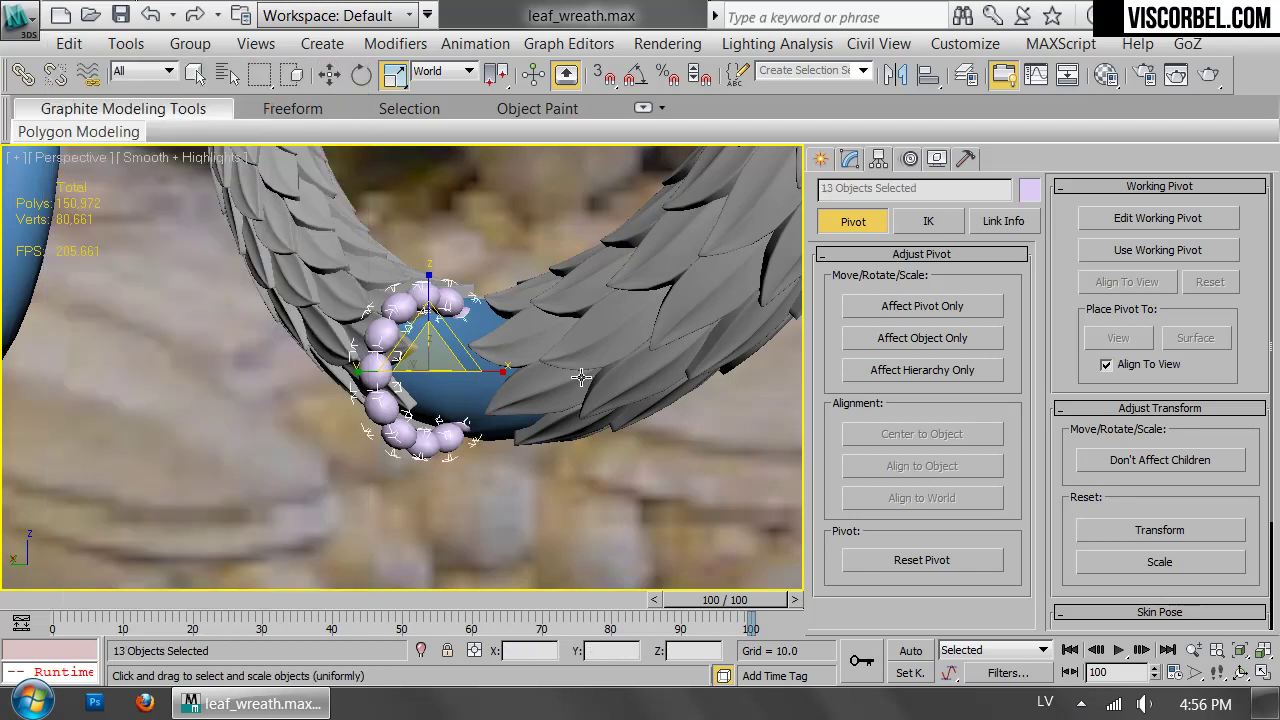
pyautogui.keyDown('alt'); pyautogui.moveTo(300, 480); pyautogui.dragTo(383, 479, button='middle'); pyautogui.keyUp('alt')
pyautogui.press('w')
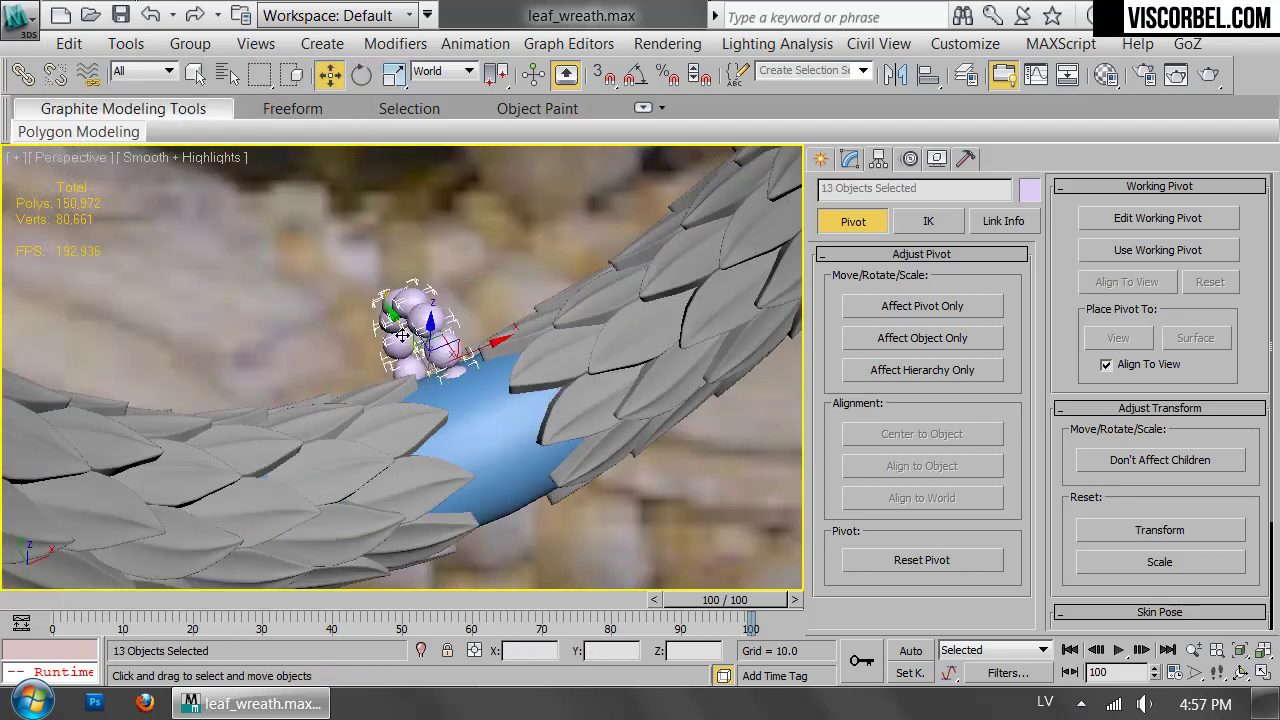
pyautogui.moveTo(403, 337); pyautogui.dragTo(436, 408)
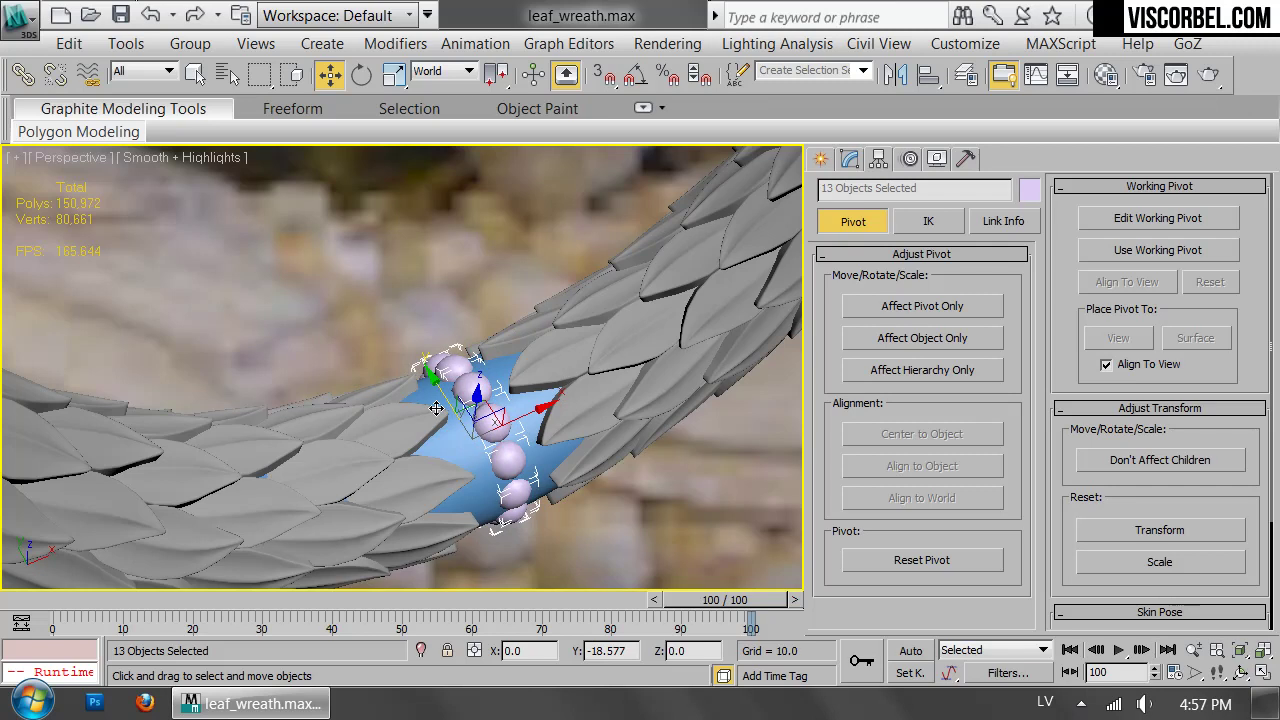
pyautogui.keyDown('alt'); pyautogui.moveTo(436, 408); pyautogui.dragTo(571, 374, button='middle'); pyautogui.keyUp('alt')
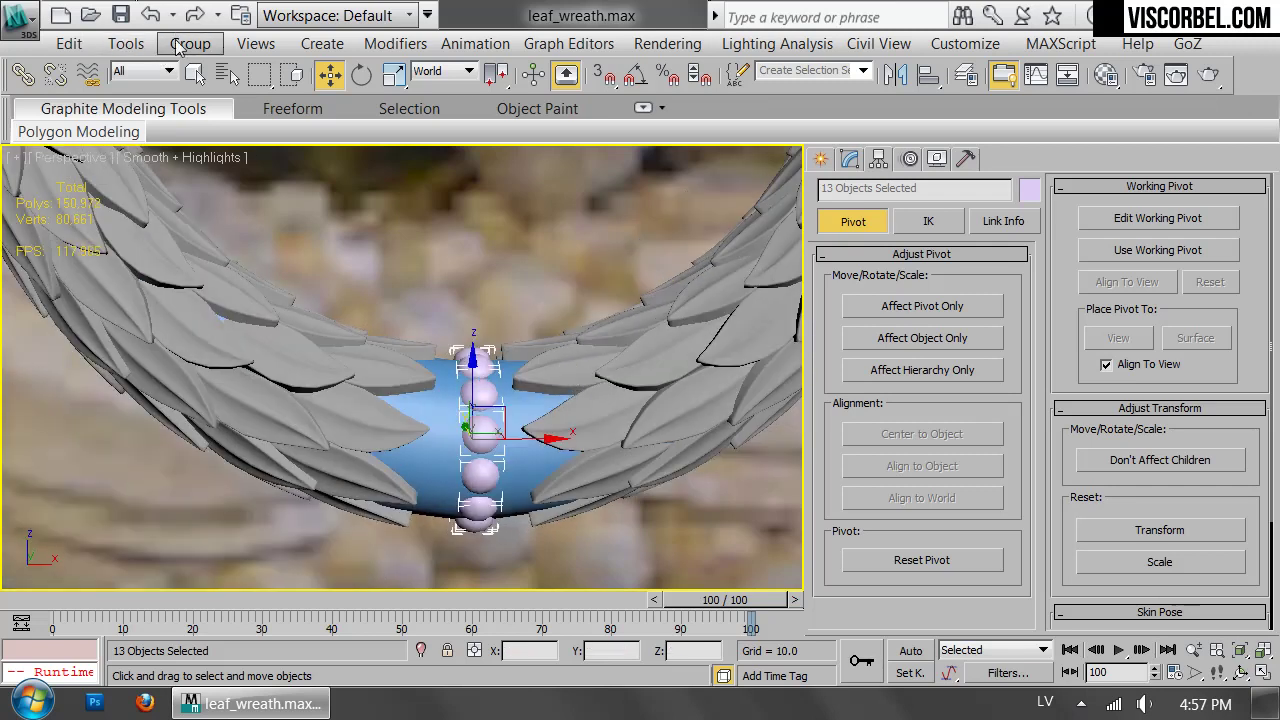
# Group the selected spheres under the default name and scale the group uniformly to about 105%.
pyautogui.click(190, 44)
pyautogui.click(214, 69)
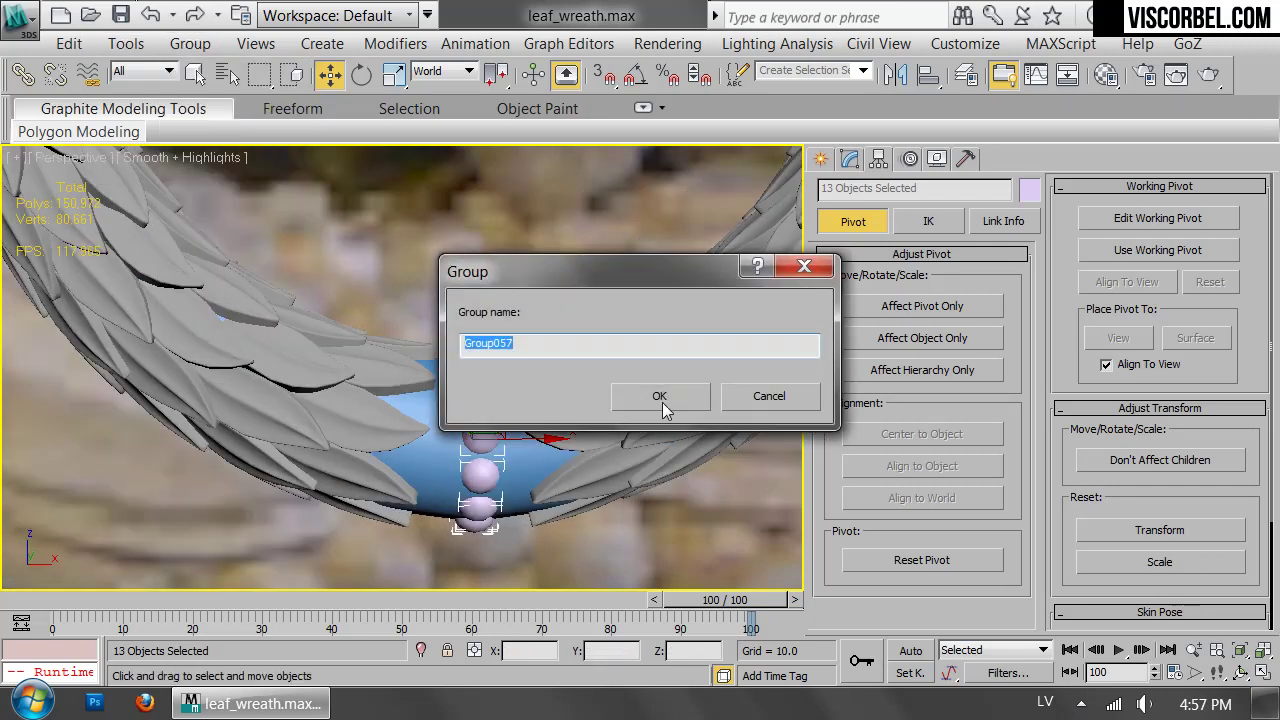
pyautogui.click(663, 399)
pyautogui.press('r')
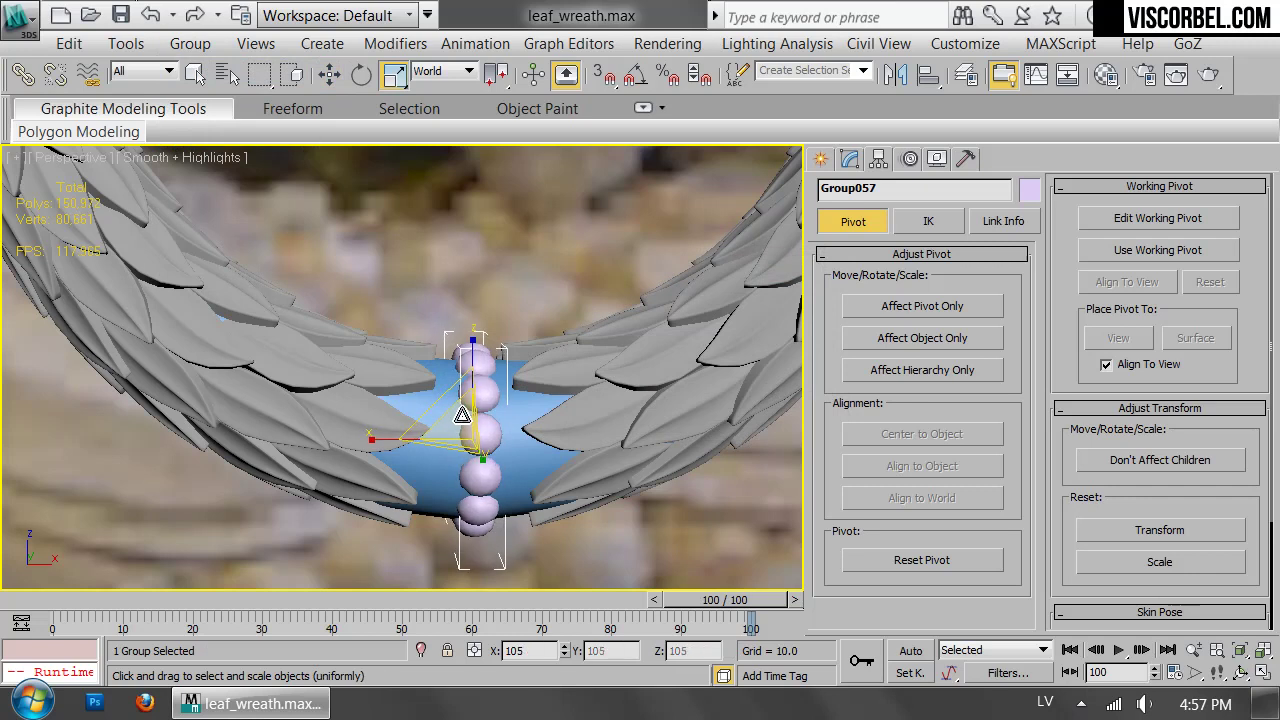
pyautogui.press('w')
# Clone the bead group along negative X beside the original and rotate the clone about 13 degrees around X to stagger its beads.
pyautogui.keyDown('alt'); pyautogui.moveTo(508, 408); pyautogui.dragTo(527, 433, button='middle'); pyautogui.keyUp('alt')
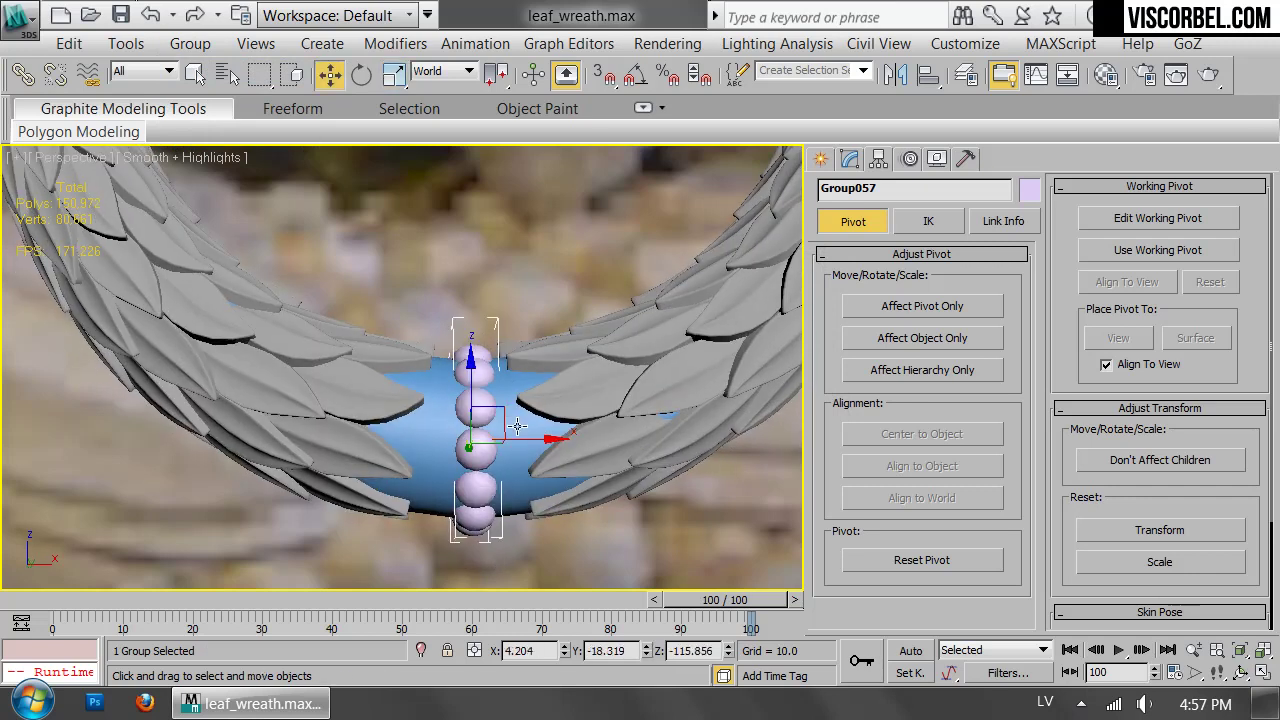
pyautogui.keyDown('shift'); pyautogui.moveTo(529, 436); pyautogui.dragTo(496, 440); pyautogui.keyUp('shift')
pyautogui.click(638, 466)
pyautogui.press('e')
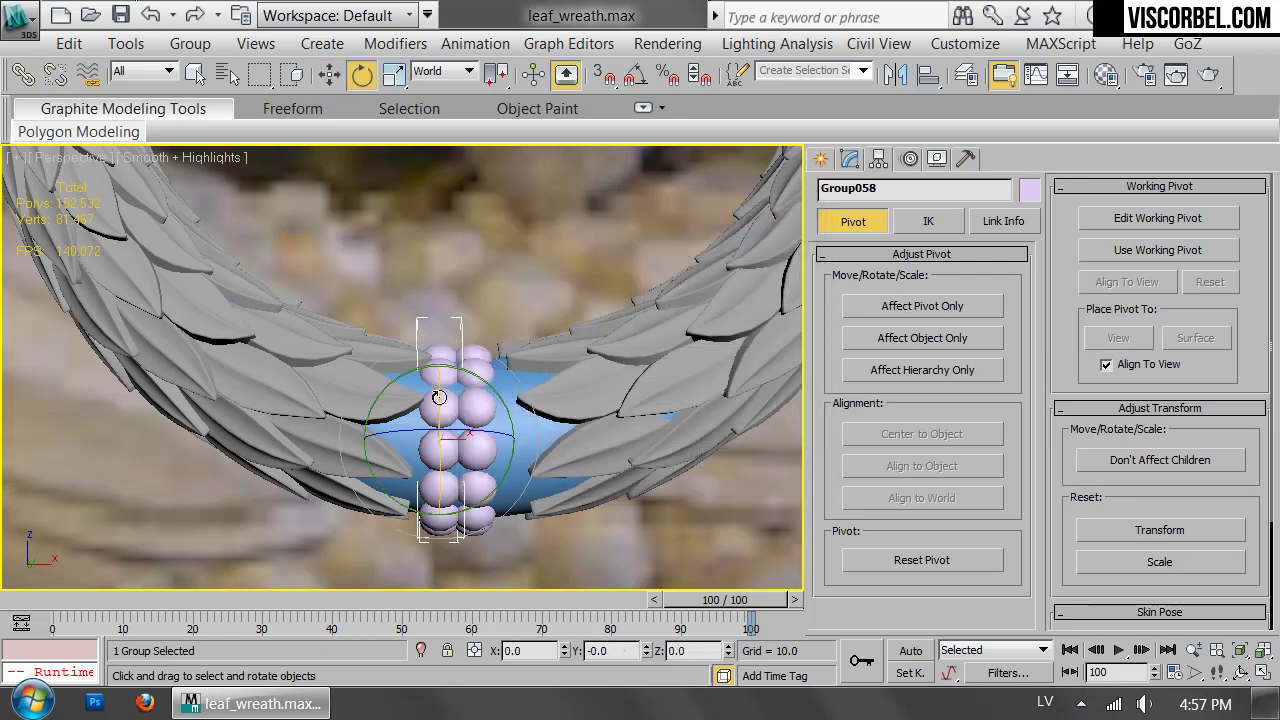
pyautogui.moveTo(438, 396); pyautogui.dragTo(443, 424)
# Scale the cloned bead group down slightly and adjust its height along Z in the front view.
pyautogui.moveTo(458, 414)
pyautogui.keyDown('alt'); pyautogui.mouseDown(button='middle')
pyautogui.moveTo(475, 403)
pyautogui.moveTo(460, 431)
pyautogui.mouseUp(button='middle'); pyautogui.keyUp('alt')
pyautogui.press('r')
pyautogui.moveTo(443, 442); pyautogui.dragTo(448, 447)
pyautogui.press('f')
pyautogui.moveTo(304, 361); pyautogui.dragTo(410, 362, button='middle')
pyautogui.press('w')
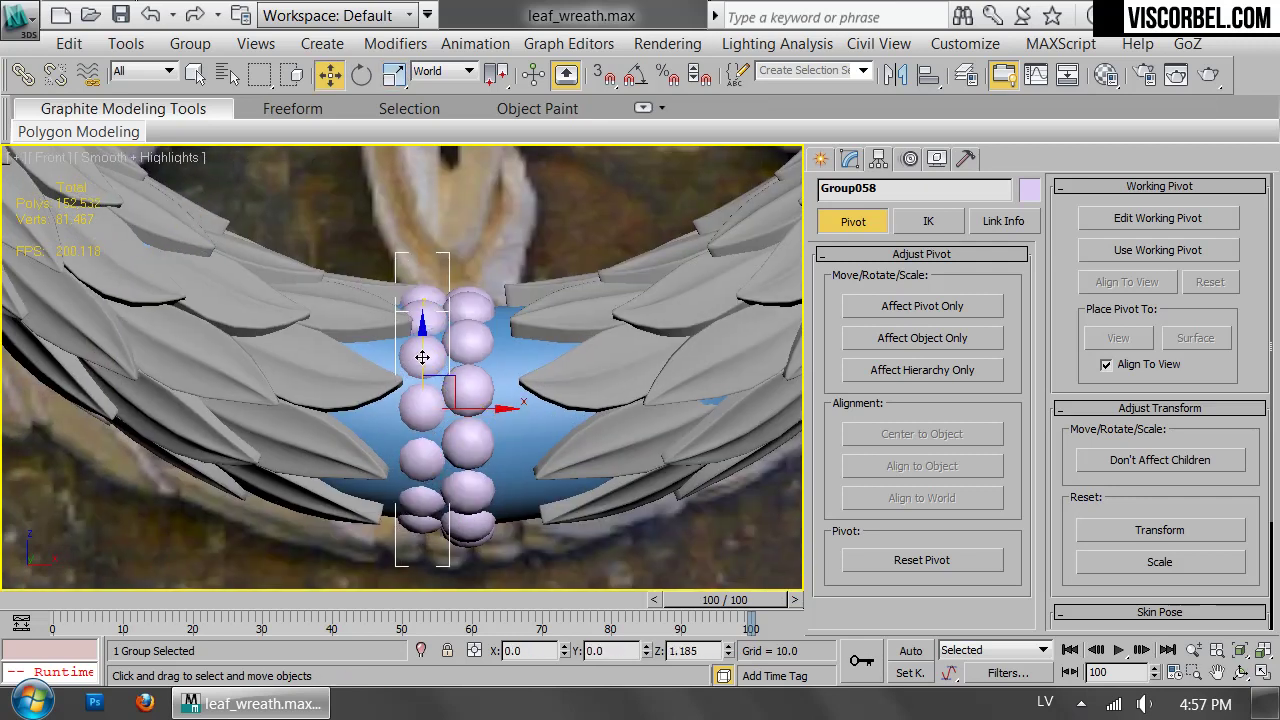
# Tilt the cloned bead group about 1.4 degrees around Y and scale it uniformly to about 103%.
pyautogui.press('e')
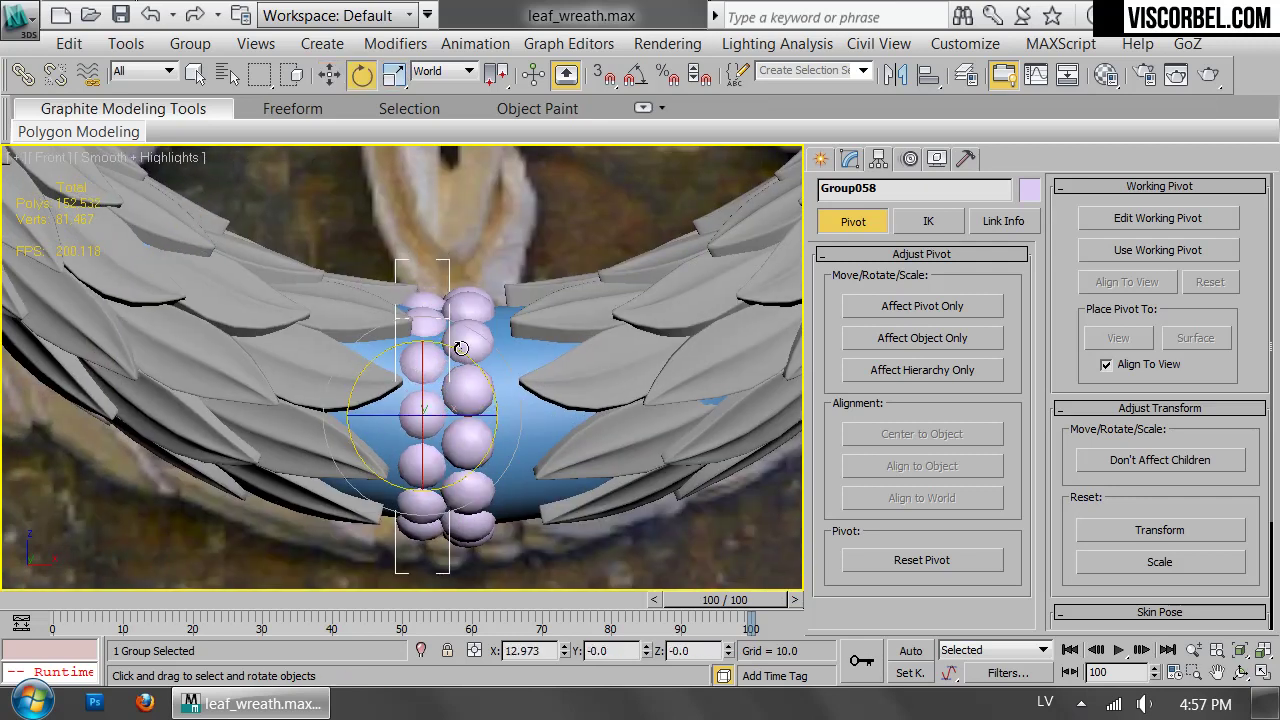
pyautogui.moveTo(457, 349); pyautogui.dragTo(463, 348)
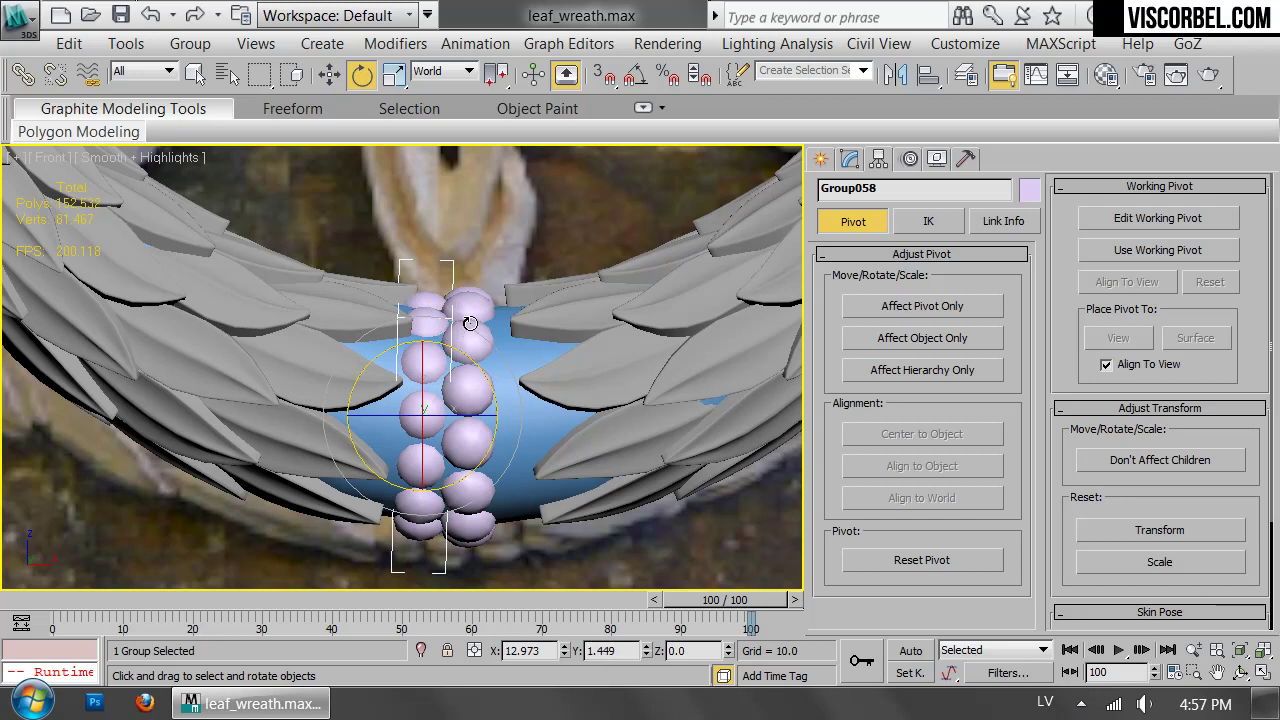
pyautogui.press('r')
pyautogui.moveTo(417, 409); pyautogui.dragTo(482, 423)
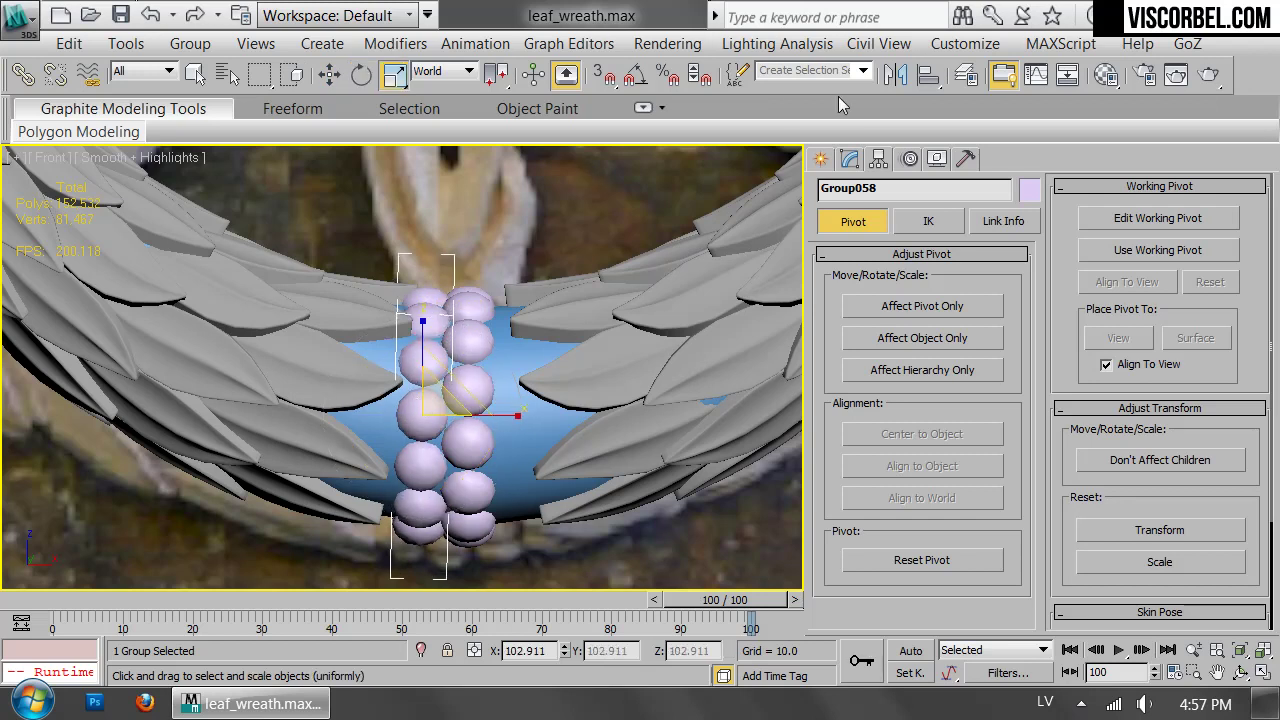
# Mirror the cloned bead group across X as an instance and move it along X to about 10.5, beyond the middle bead row.
pyautogui.click(896, 74)
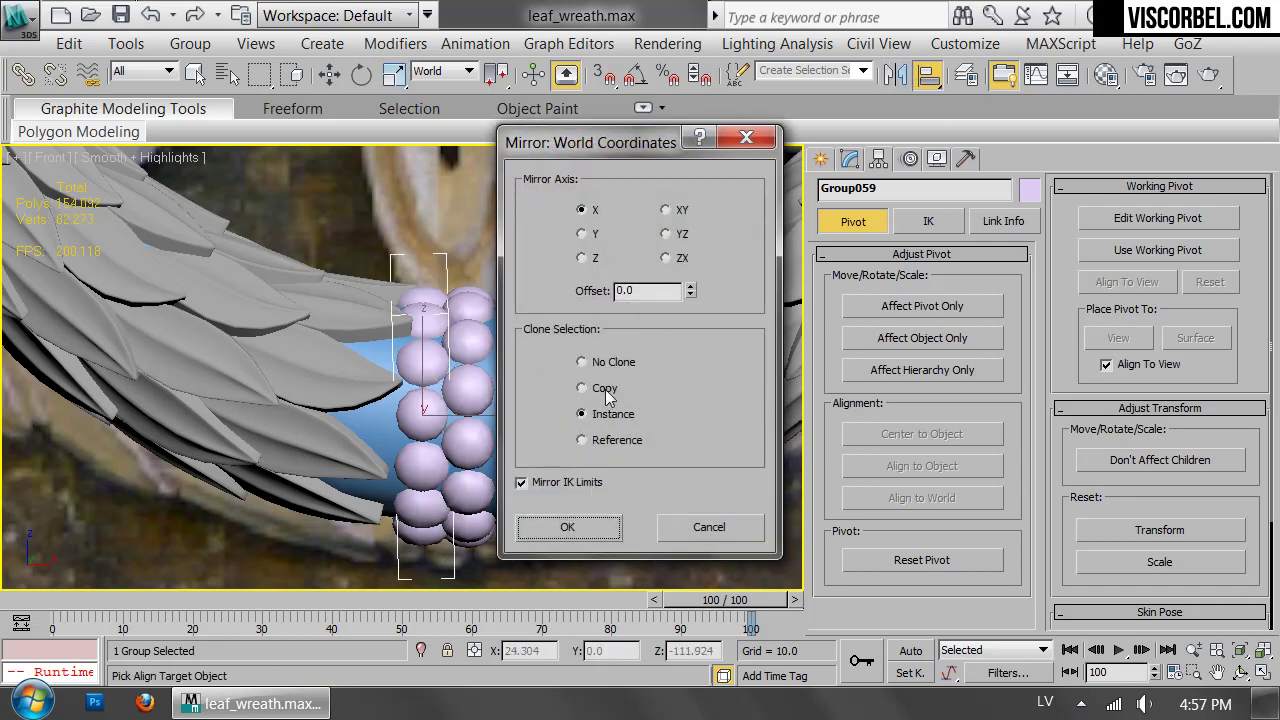
pyautogui.click(606, 389)
pyautogui.click(599, 420)
pyautogui.click(567, 527)
pyautogui.press('w')
pyautogui.moveTo(542, 415); pyautogui.dragTo(552, 415)
# Select the three bead groups together and shift them slightly along negative X to centre them in the bottom gap, then clear the selection.
pyautogui.scroll(-7, 592, 421)
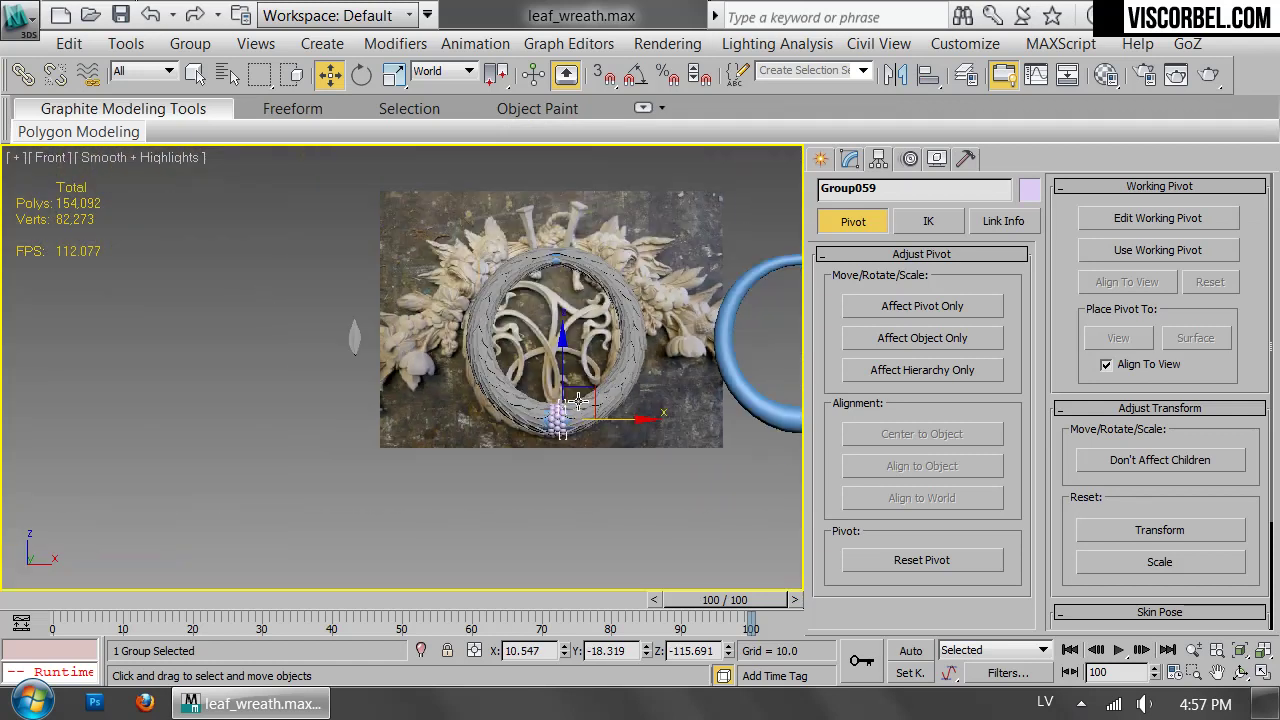
pyautogui.scroll(6, 577, 405)
pyautogui.moveTo(492, 386); pyautogui.dragTo(575, 264, button='middle')
pyautogui.scroll(1, 575, 263)
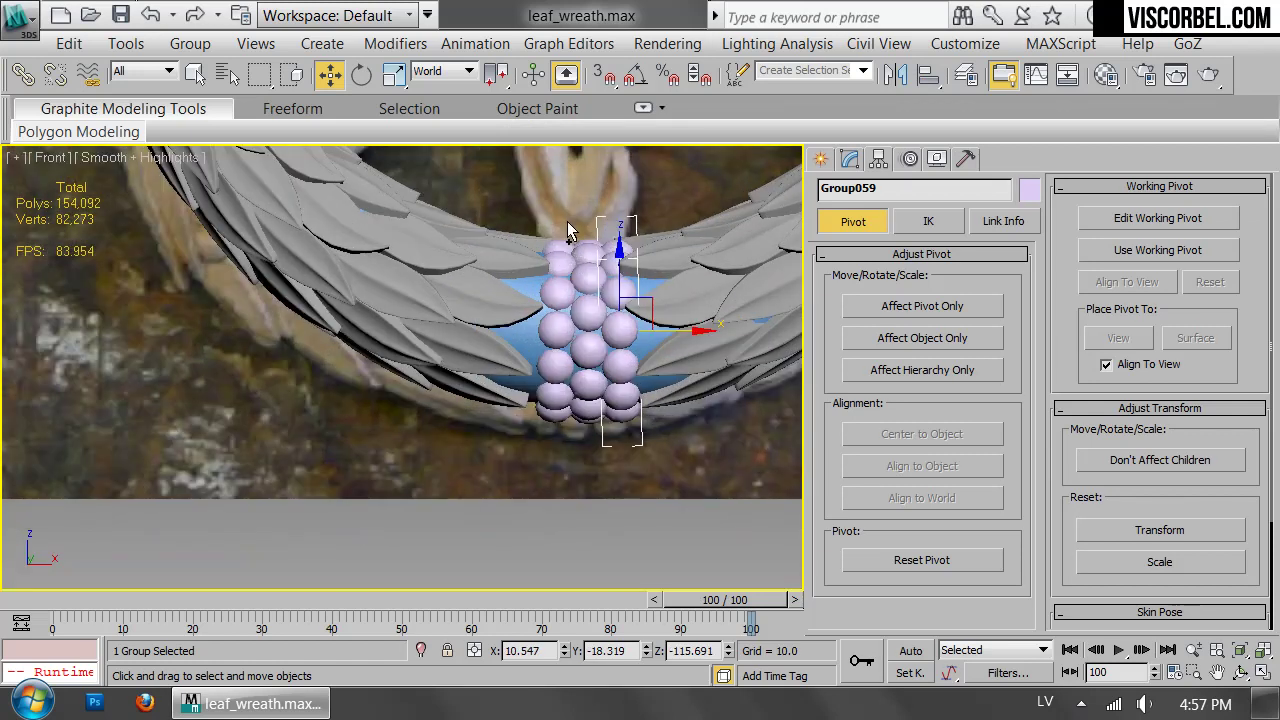
pyautogui.moveTo(556, 454); pyautogui.dragTo(664, 414)
pyautogui.keyDown('alt'); pyautogui.click(706, 361); pyautogui.keyUp('alt')
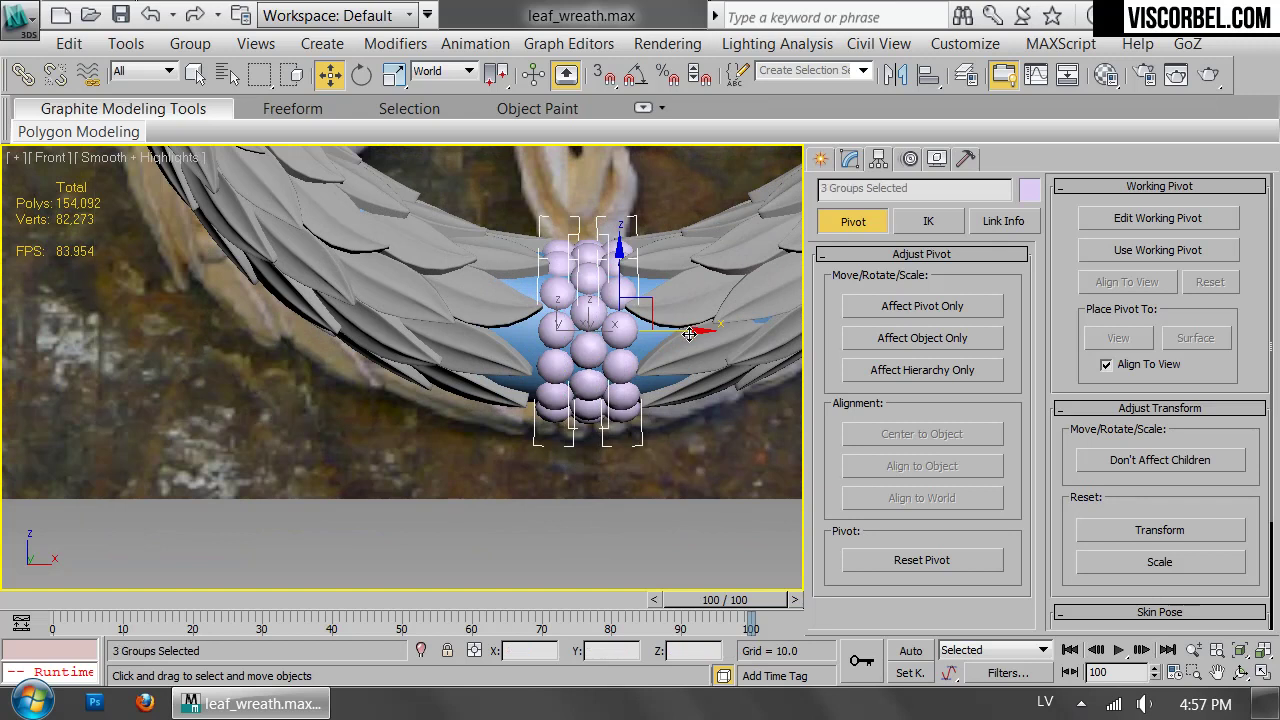
pyautogui.moveTo(689, 333); pyautogui.dragTo(685, 333)
pyautogui.click(648, 482)
# Select the whole wreath with its bead groups and assign the grey Material #1 to it in the perspective view, then deselect it.
pyautogui.scroll(-5, 645, 510)
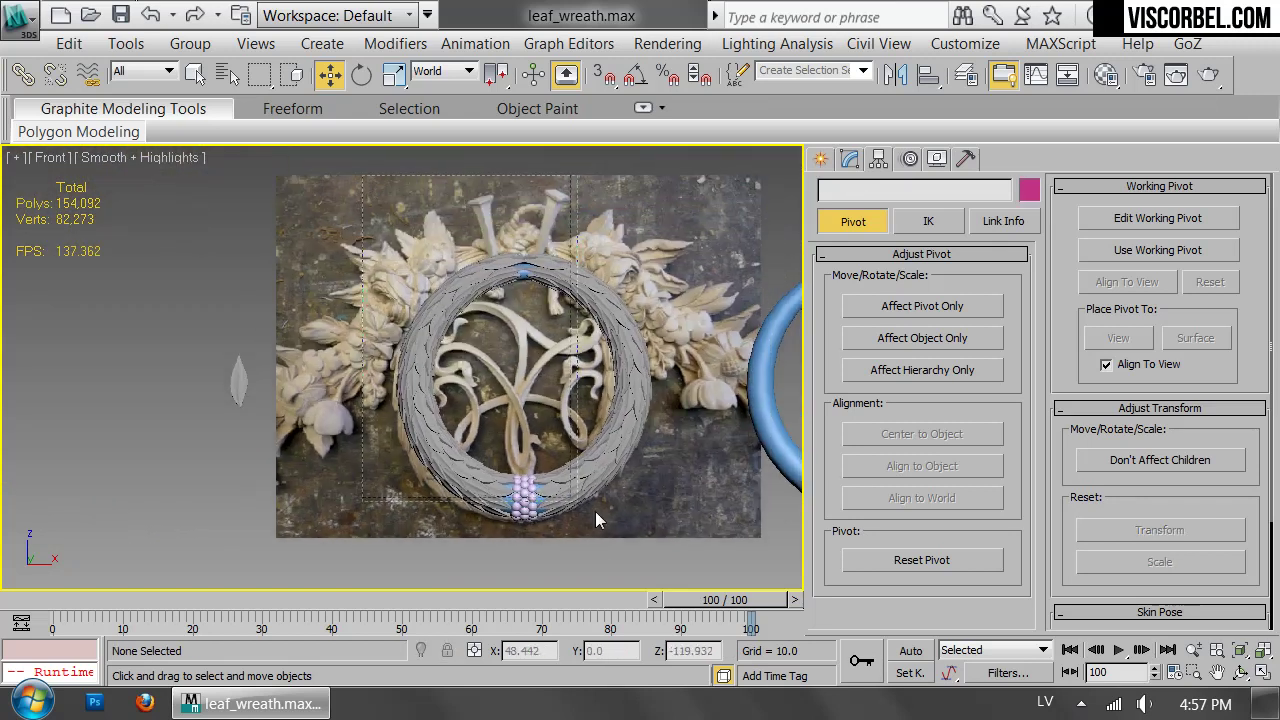
pyautogui.moveTo(641, 534); pyautogui.dragTo(685, 561)
pyautogui.scroll(4, 685, 540)
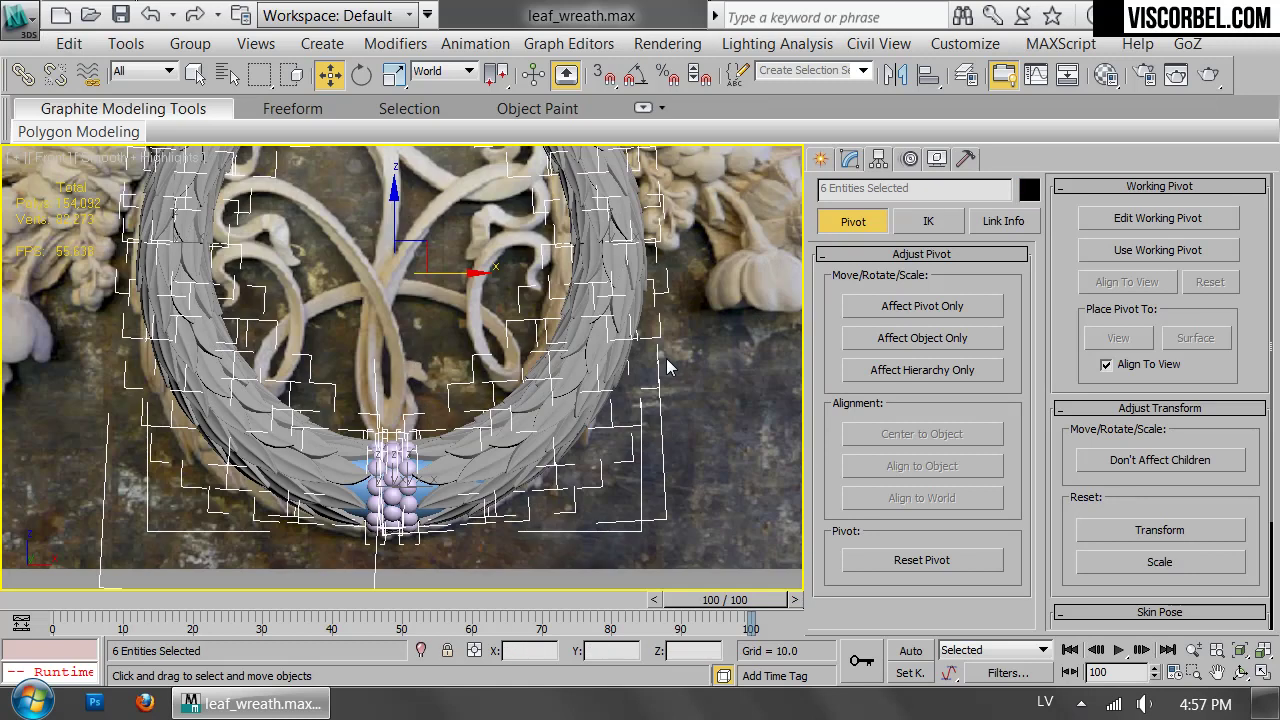
pyautogui.press('p')
pyautogui.scroll(-5, 671, 366)
pyautogui.moveTo(440, 272)
pyautogui.keyDown('alt'); pyautogui.mouseDown(button='middle')
pyautogui.moveTo(506, 306)
pyautogui.moveTo(442, 282)
pyautogui.mouseUp(button='middle'); pyautogui.keyUp('alt')
pyautogui.click(1106, 74)
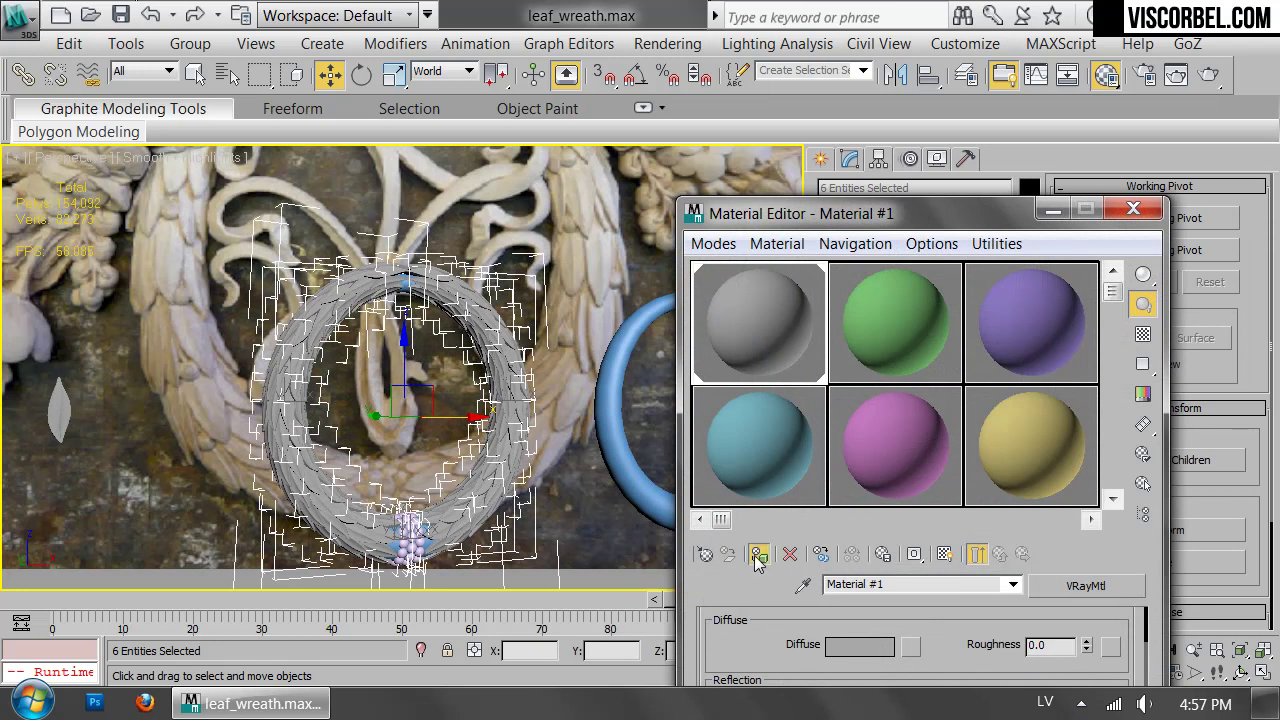
pyautogui.click(1133, 209)
pyautogui.click(537, 300)
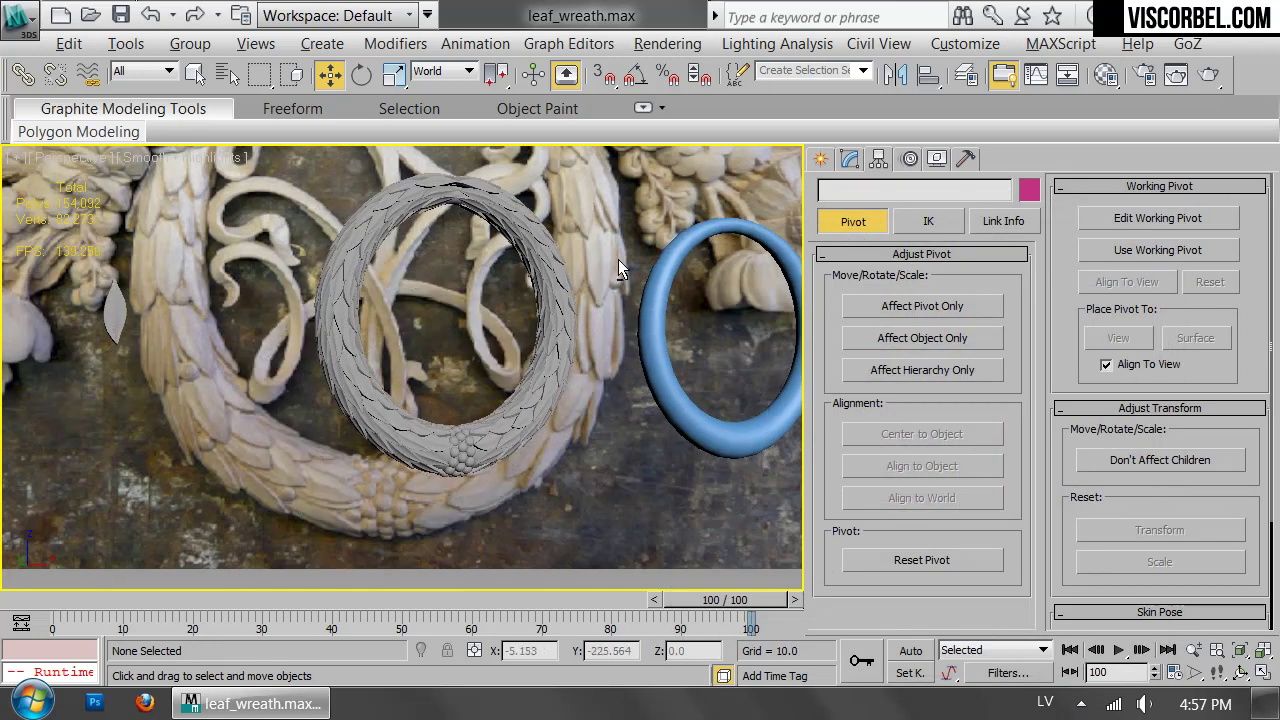